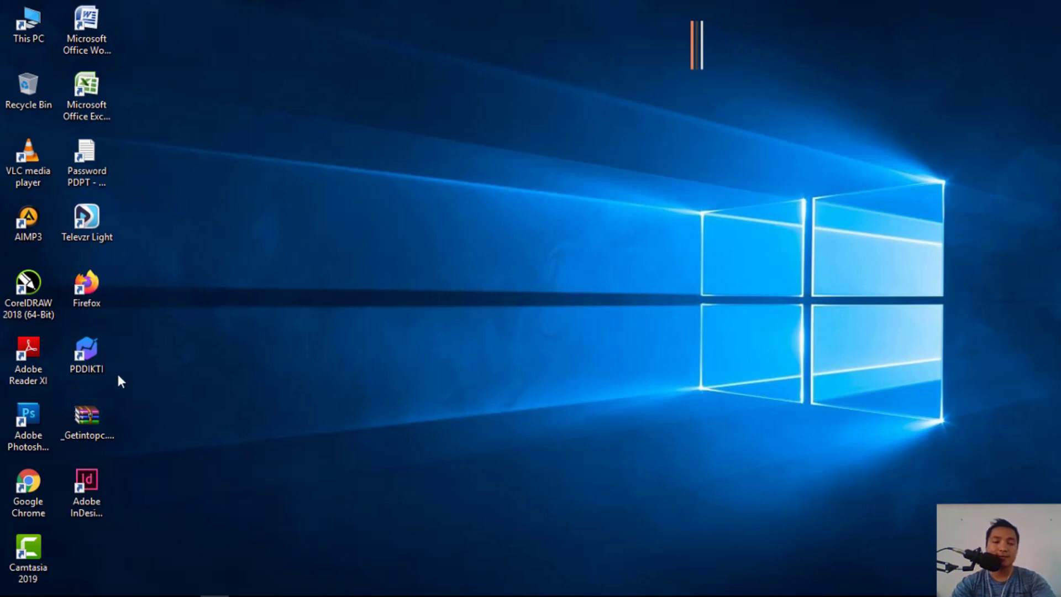
Step: Launch Adobe InDesign and start setting up a new document
{"action": "double_click", "coordinate": [98, 495]}
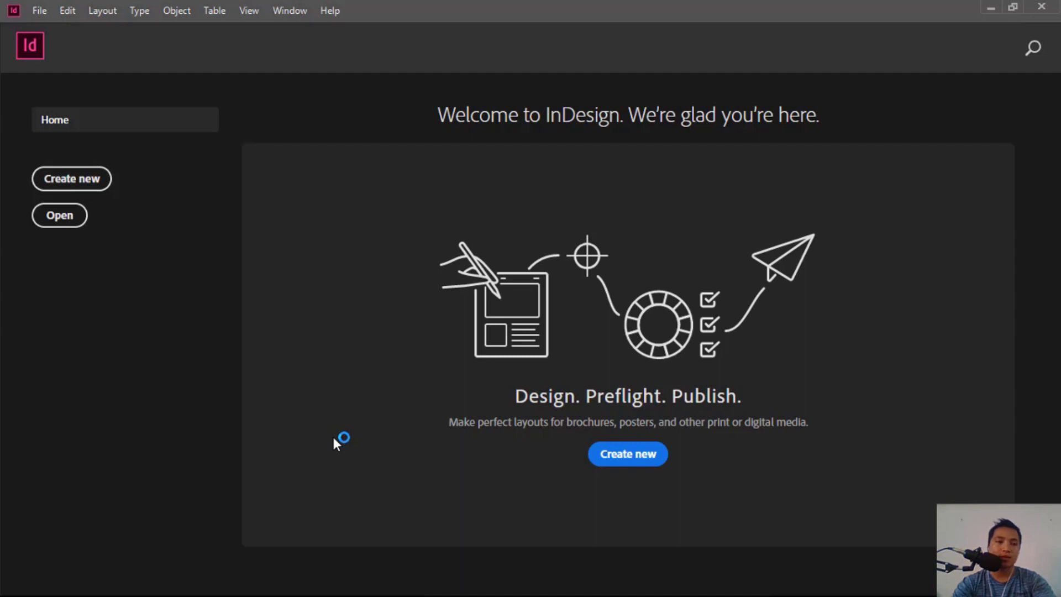
{"action": "left_click", "coordinate": [96, 196]}
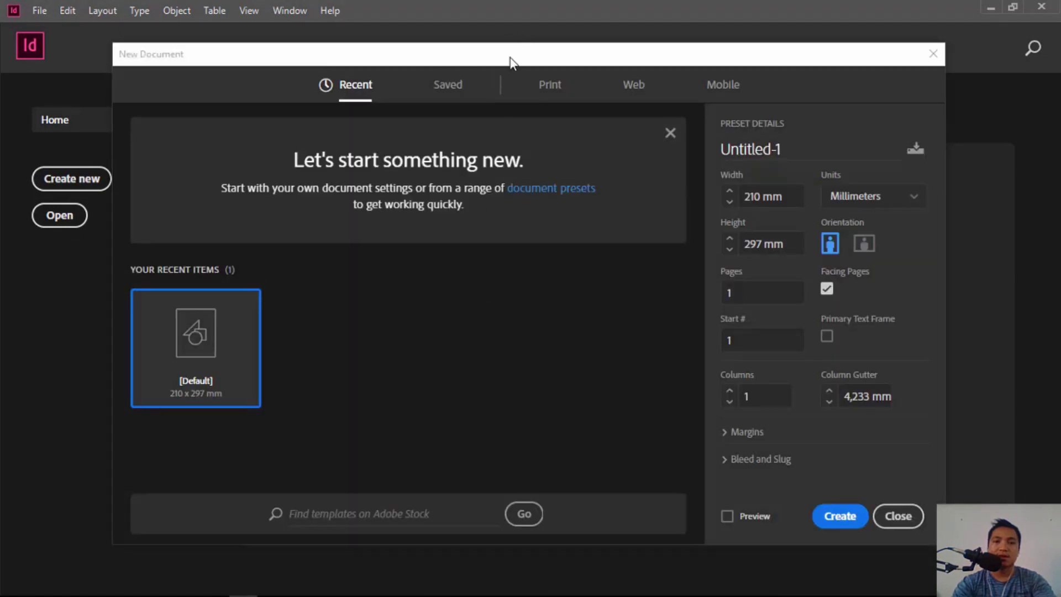
{"action": "left_click_drag", "start_coordinate": [508, 62], "coordinate": [530, 58]}
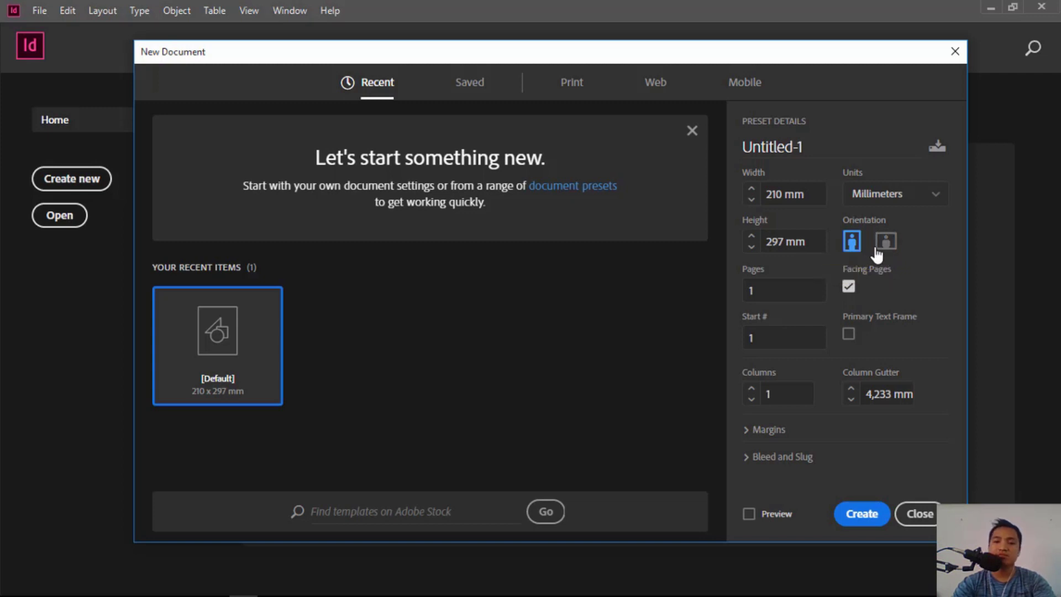
Step: Create a blank portrait A4 print document of 210 x 297 mm in millimetres and dismiss the CorelDRAW upgrade advert
{"action": "key", "text": "Tab"}
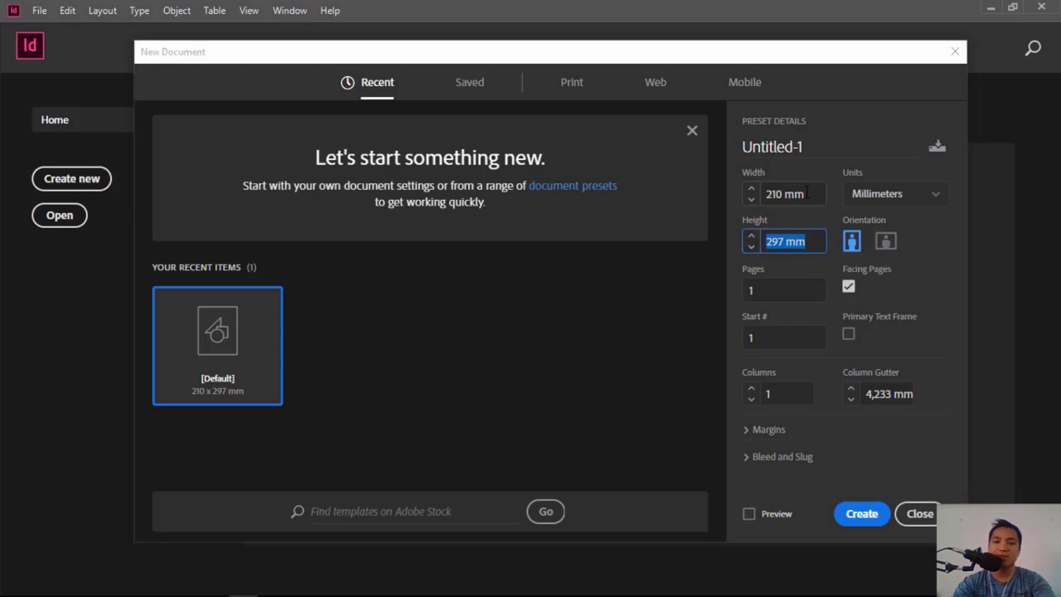
{"action": "left_click", "coordinate": [933, 205]}
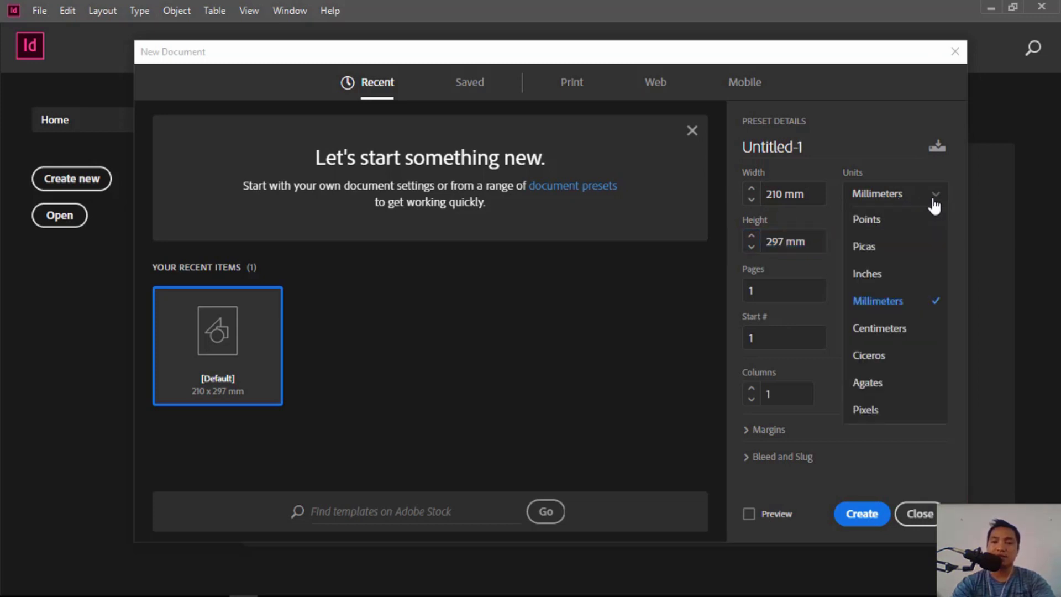
{"action": "left_click", "coordinate": [933, 202]}
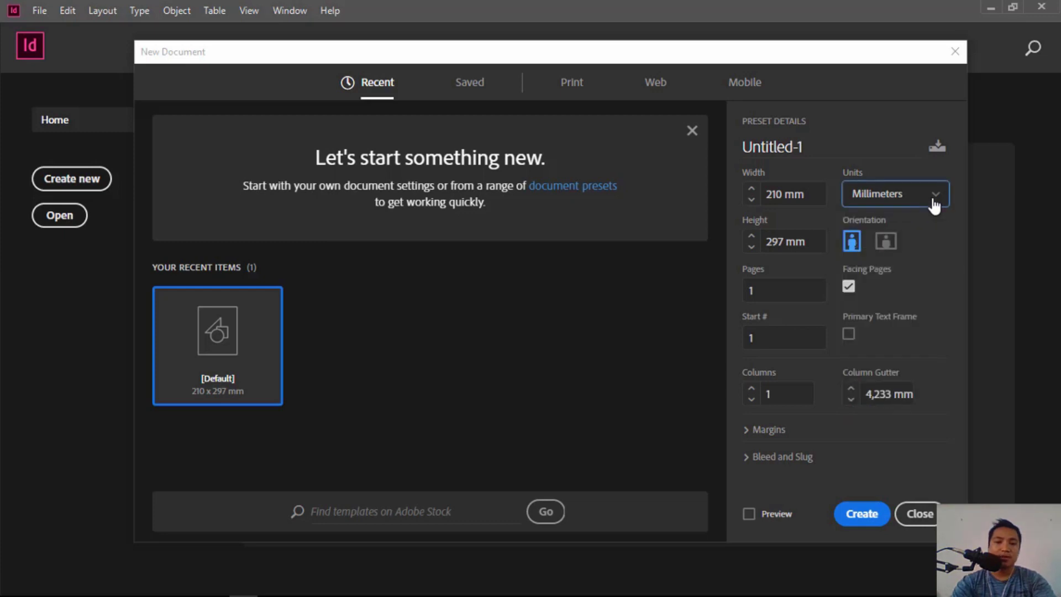
{"action": "left_click", "coordinate": [581, 95]}
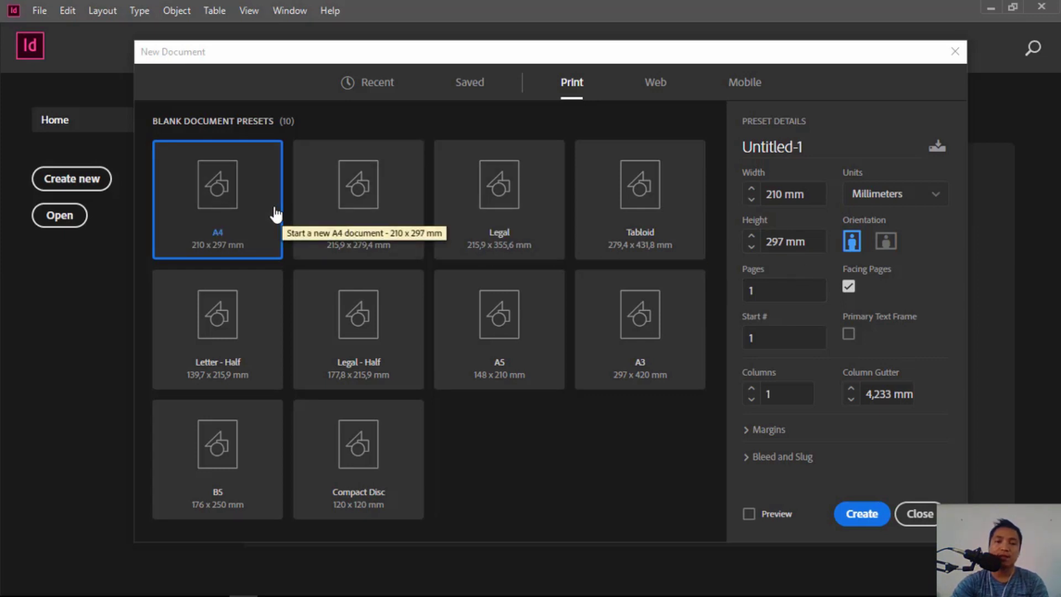
{"action": "left_click", "coordinate": [860, 519]}
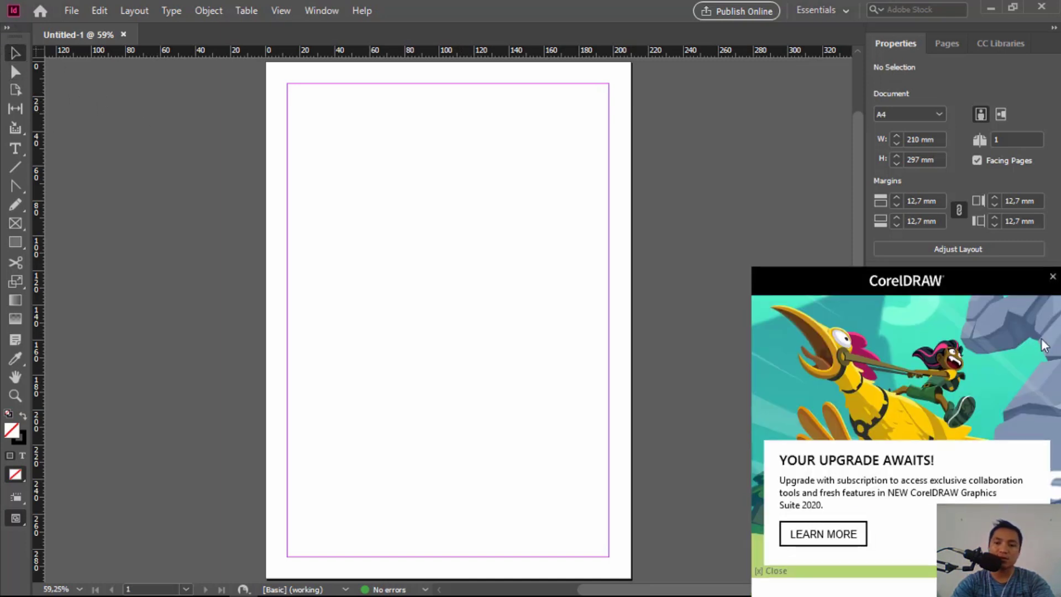
{"action": "left_click", "coordinate": [1052, 276]}
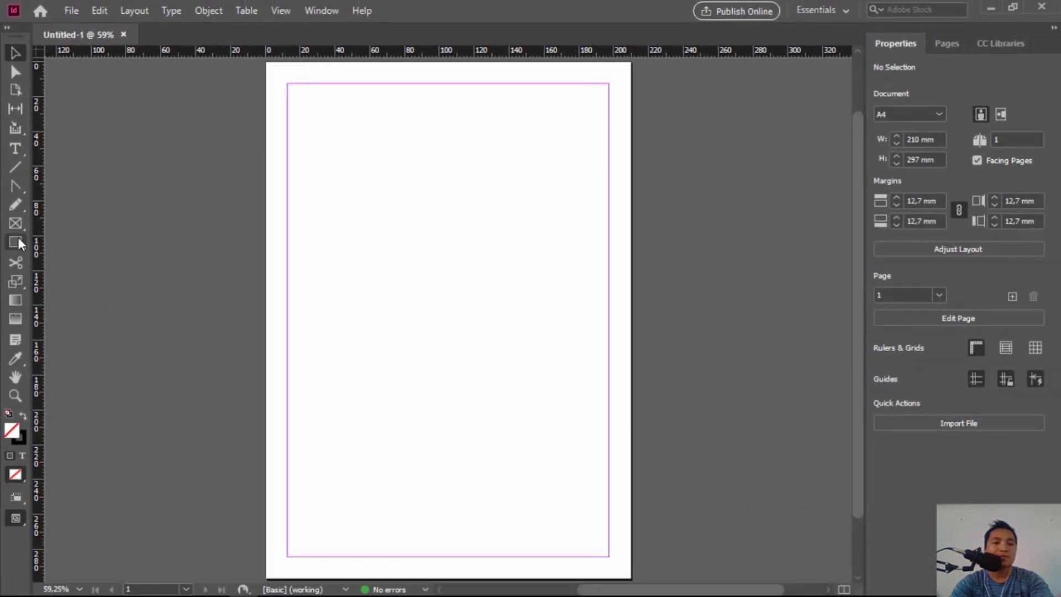
Step: Draw a rectangle about 56.5 x 51.5 mm in the page's upper left, move it to about X 46, Y 56 mm, and deselect it
{"action": "left_click", "coordinate": [15, 242]}
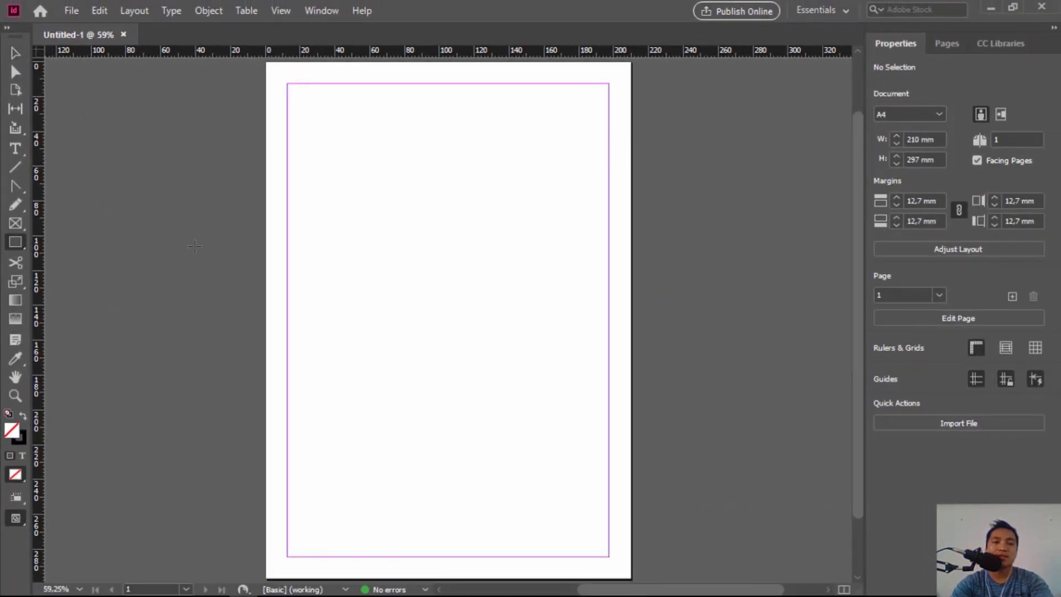
{"action": "left_click_drag", "start_coordinate": [316, 108], "coordinate": [415, 198]}
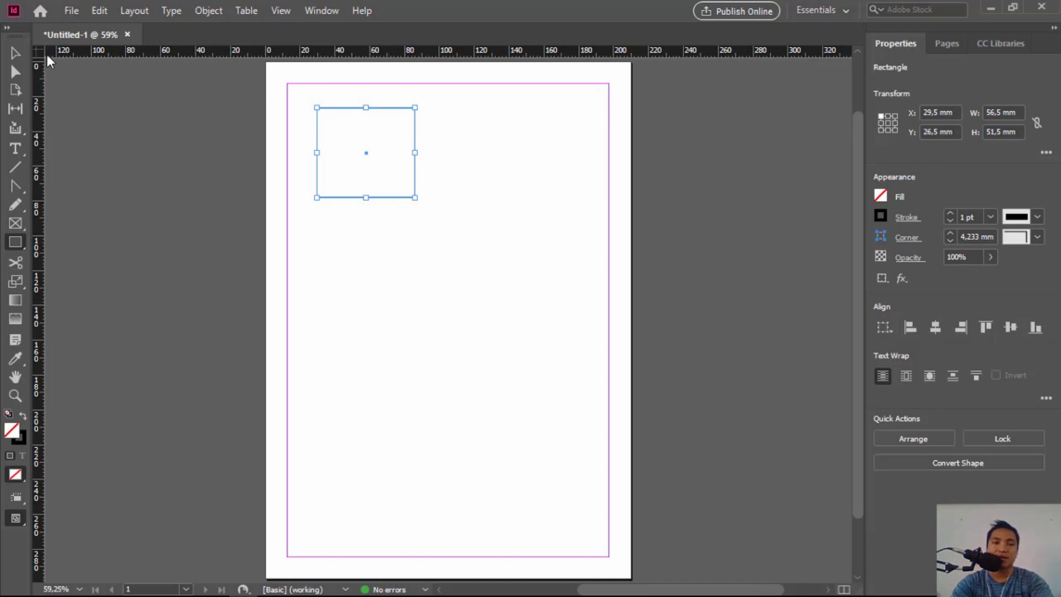
{"action": "left_click", "coordinate": [17, 53]}
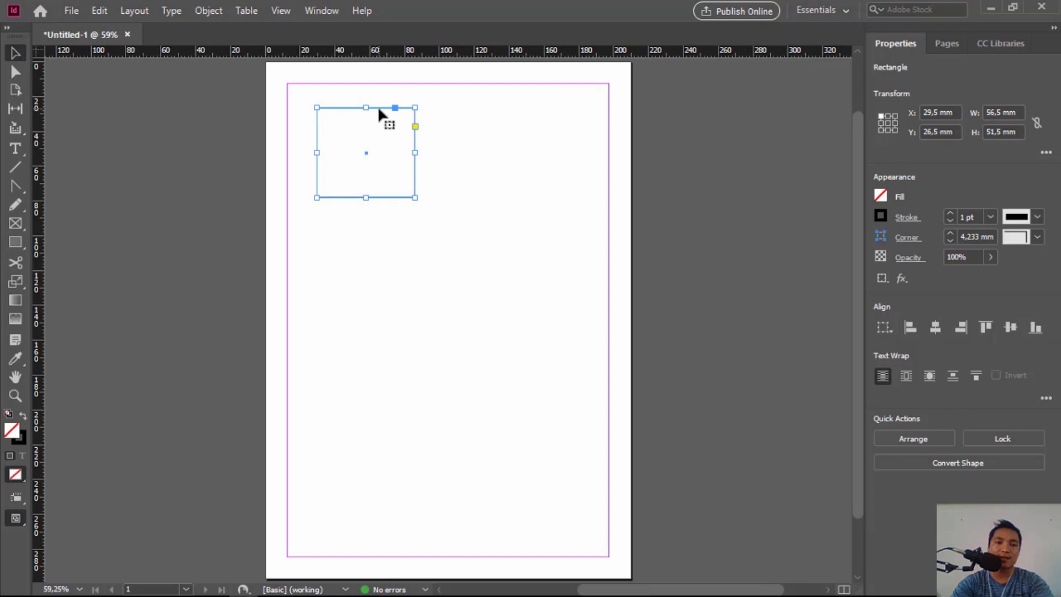
{"action": "mouse_move", "coordinate": [379, 109]}
{"action": "left_mouse_down"}
{"action": "mouse_move", "coordinate": [506, 144]}
{"action": "mouse_move", "coordinate": [529, 139]}
{"action": "mouse_move", "coordinate": [390, 114]}
{"action": "left_mouse_up"}
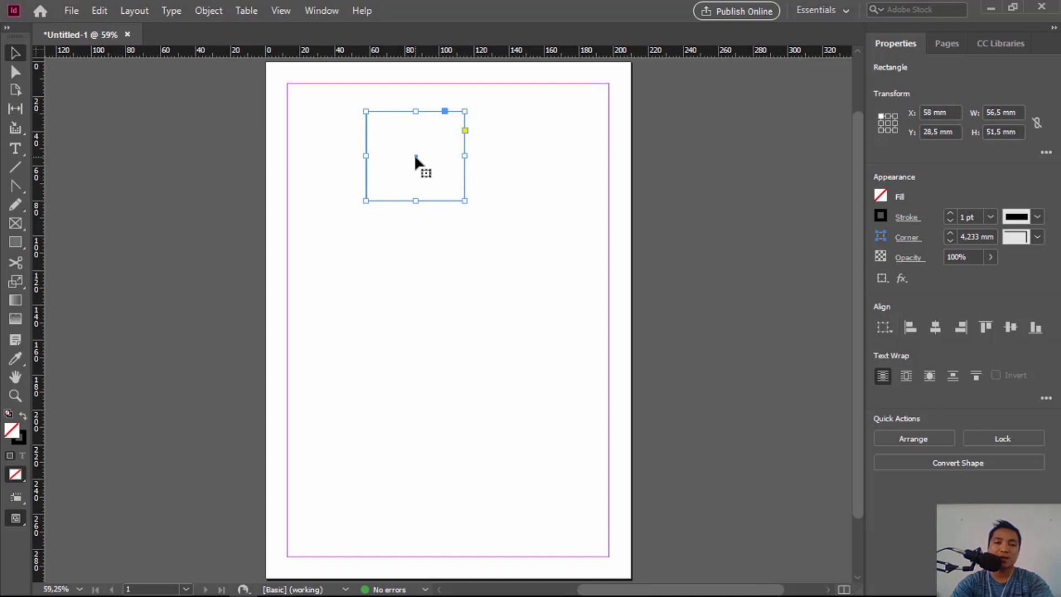
{"action": "left_click_drag", "start_coordinate": [415, 156], "coordinate": [394, 204]}
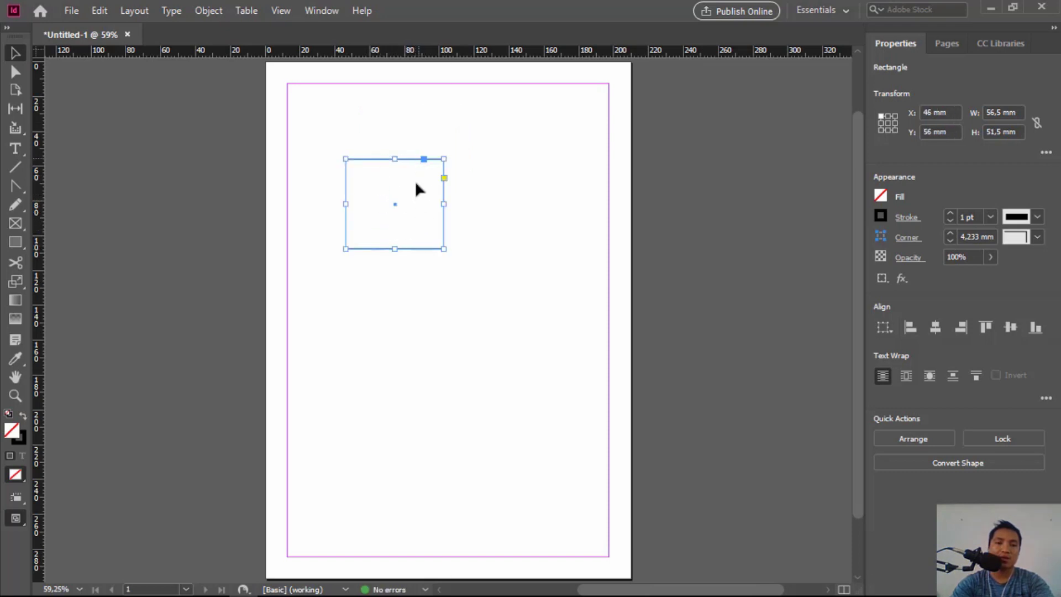
{"action": "left_click", "coordinate": [422, 210]}
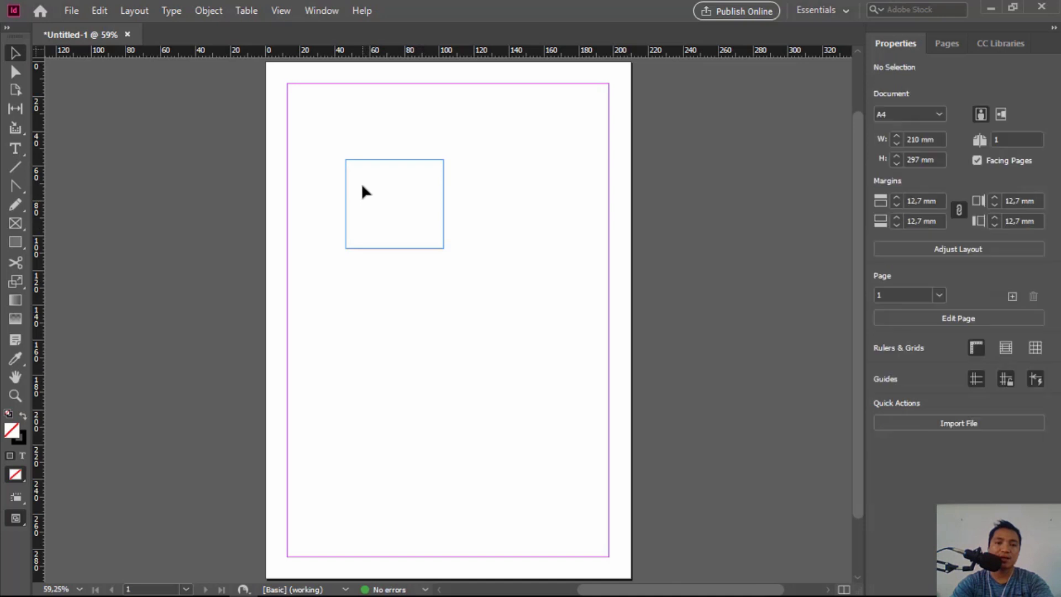
Step: Nudge the rectangle to about X 45, Y 52 mm, and move it close to the page's upper-left margin corner
{"action": "left_click", "coordinate": [377, 158]}
{"action": "key", "text": "Up"}
{"action": "key", "text": "Up"}
{"action": "key", "text": "Up"}
{"action": "key", "text": "Up"}
{"action": "key", "text": "Up"}
{"action": "key", "text": "Up"}
{"action": "key", "text": "Up"}
{"action": "key", "text": "Up"}
{"action": "key", "text": "Up"}
{"action": "key", "text": "Up"}
{"action": "key", "text": "Up"}
{"action": "key", "text": "Up"}
{"action": "key", "text": "Up"}
{"action": "key", "text": "Up"}
{"action": "key", "text": "Up"}
{"action": "key", "text": "Up"}
{"action": "key", "text": "Up"}
{"action": "key", "text": "Up"}
{"action": "key", "text": "Up"}
{"action": "key", "text": "Up"}
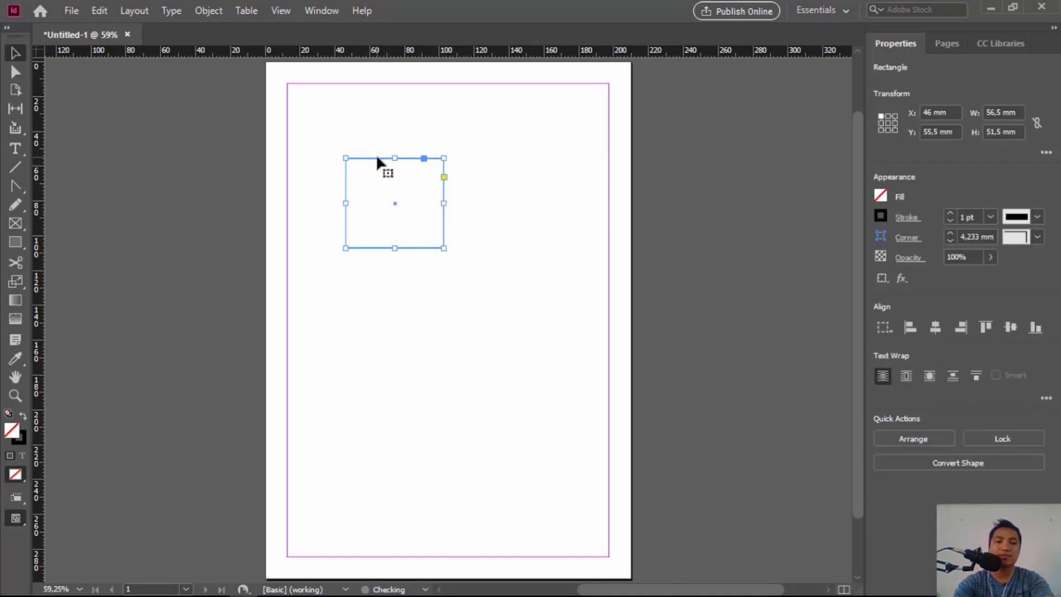
{"action": "key", "text": "Down"}
{"action": "key", "text": "Down"}
{"action": "key", "text": "Down"}
{"action": "key", "text": "Down"}
{"action": "key", "text": "Down"}
{"action": "key", "text": "Down"}
{"action": "key", "text": "Down"}
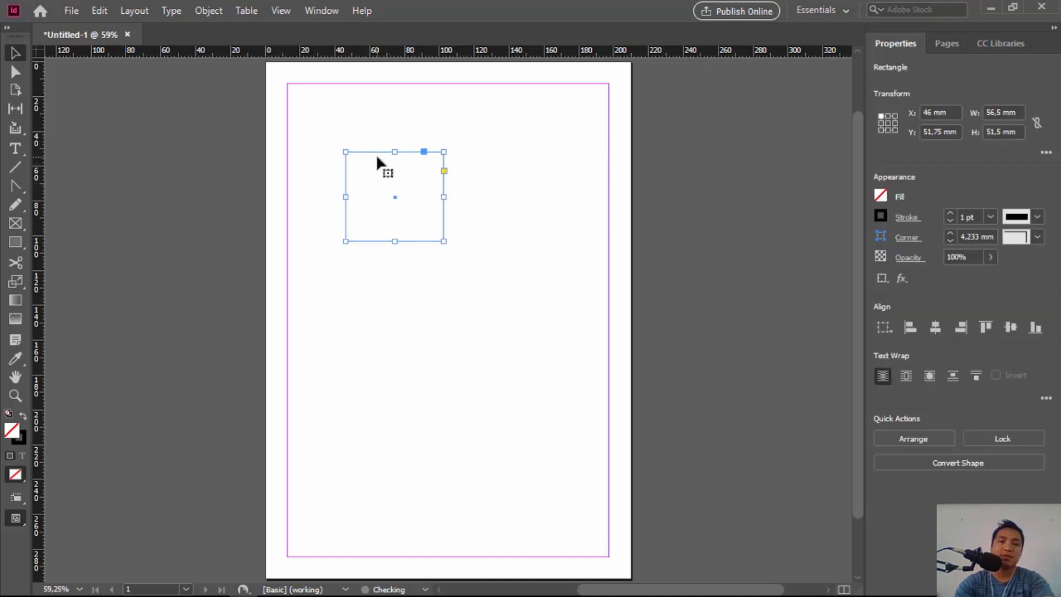
{"action": "key", "text": "Left"}
{"action": "key", "text": "Left"}
{"action": "key", "text": "Left"}
{"action": "key", "text": "Left"}
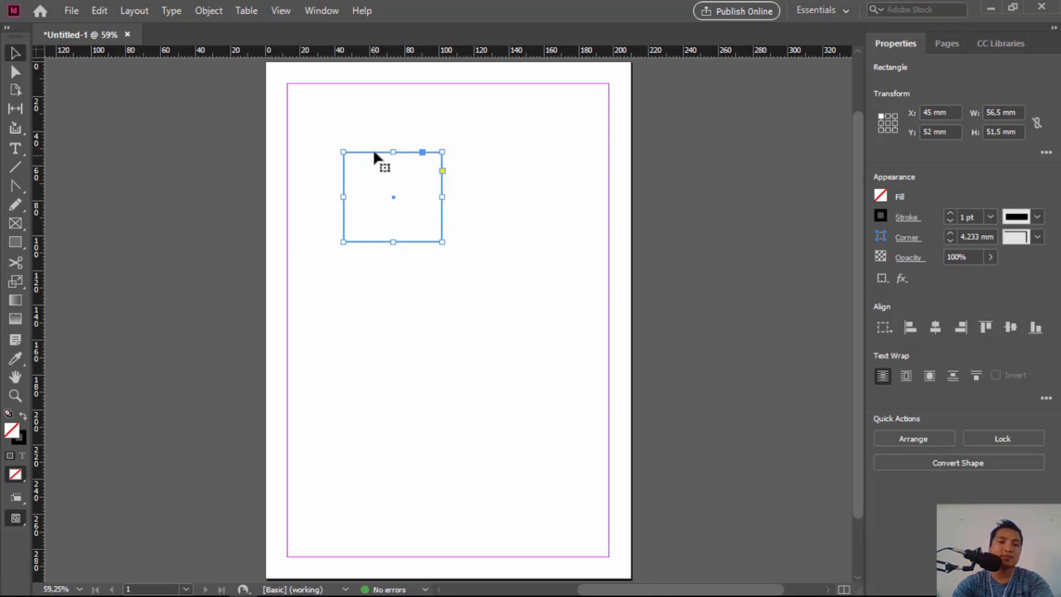
{"action": "left_click_drag", "start_coordinate": [376, 157], "coordinate": [357, 109]}
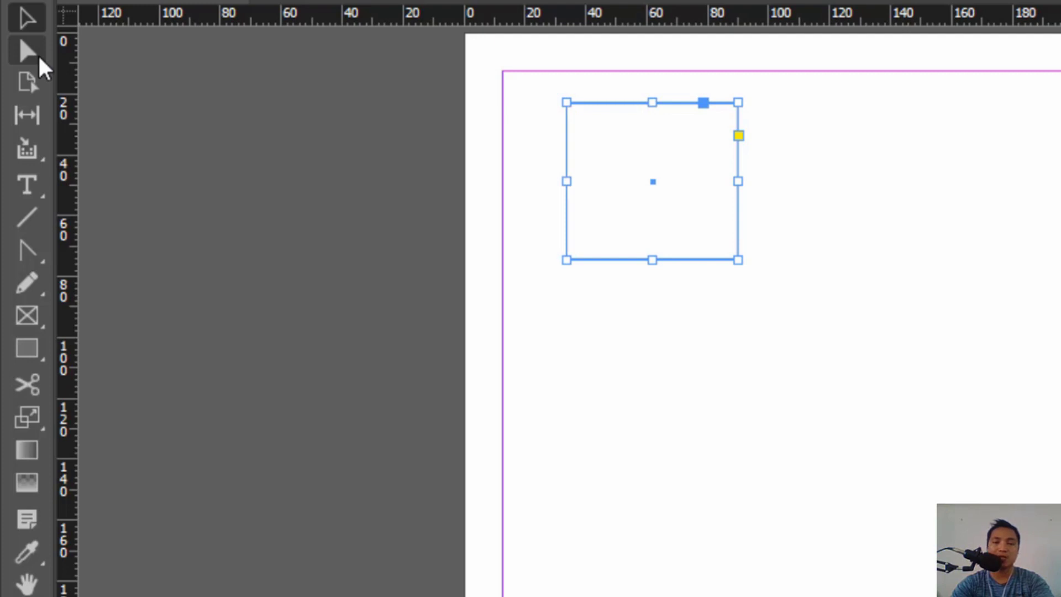
Step: Reshape the rectangle into an irregular four-sided shape by moving its individual corner points with the Direct Selection tool
{"action": "key", "text": "v"}
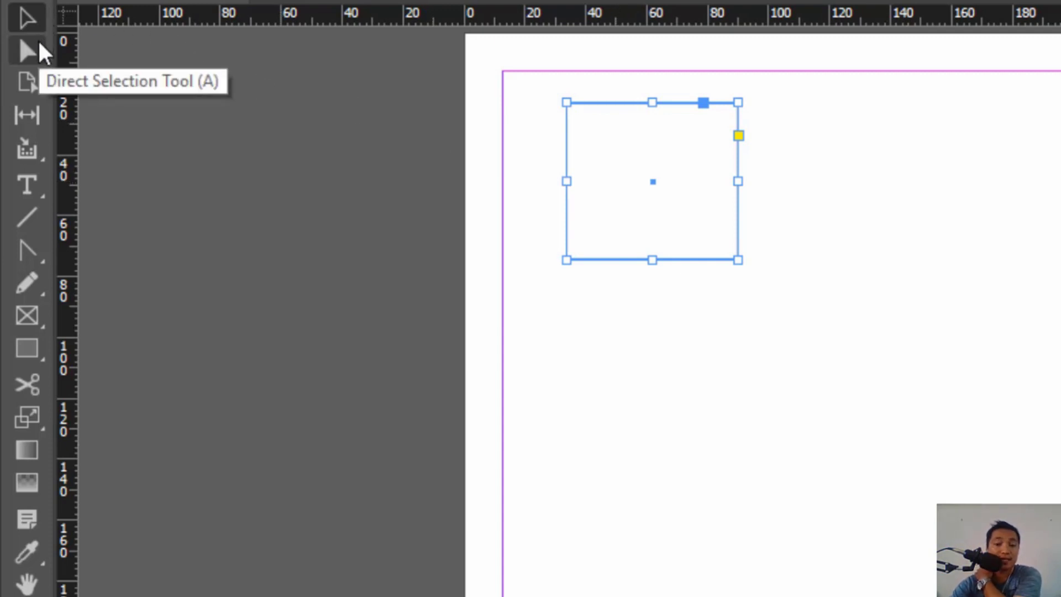
{"action": "left_click", "coordinate": [38, 41]}
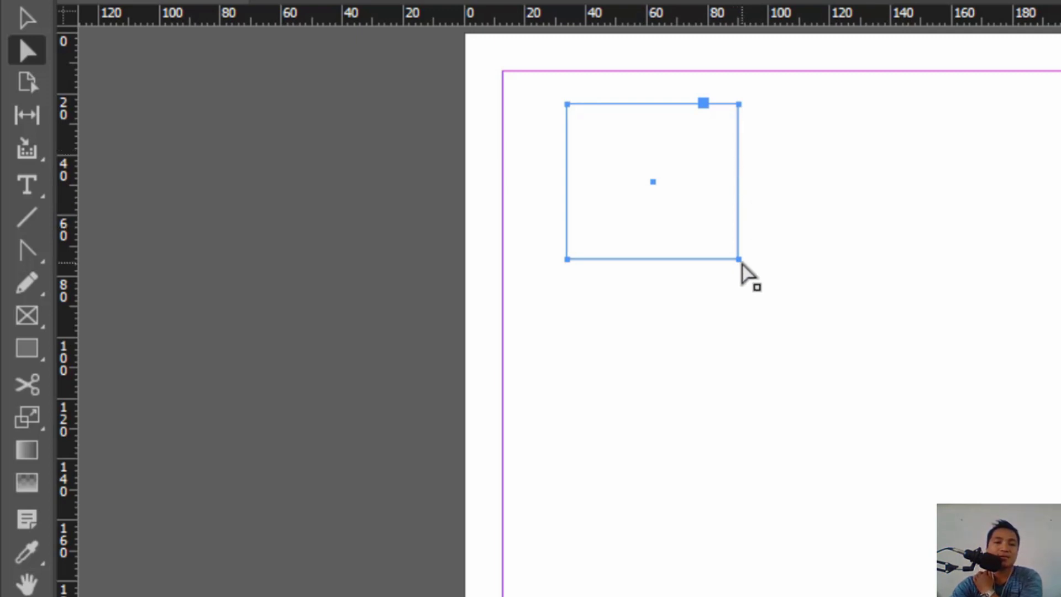
{"action": "left_click_drag", "start_coordinate": [741, 263], "coordinate": [749, 288]}
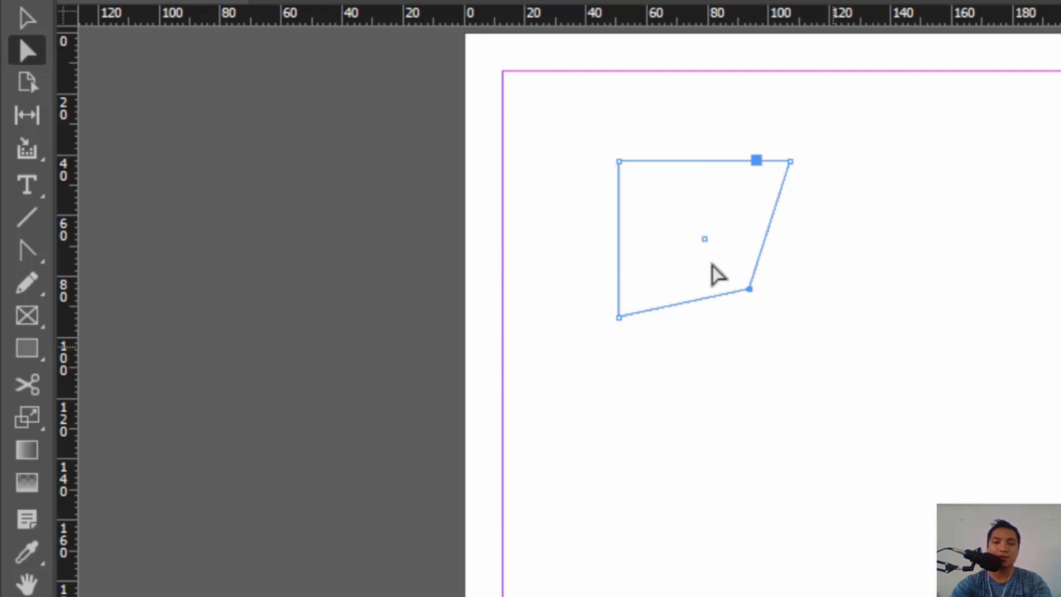
{"action": "left_click_drag", "start_coordinate": [619, 162], "coordinate": [648, 199]}
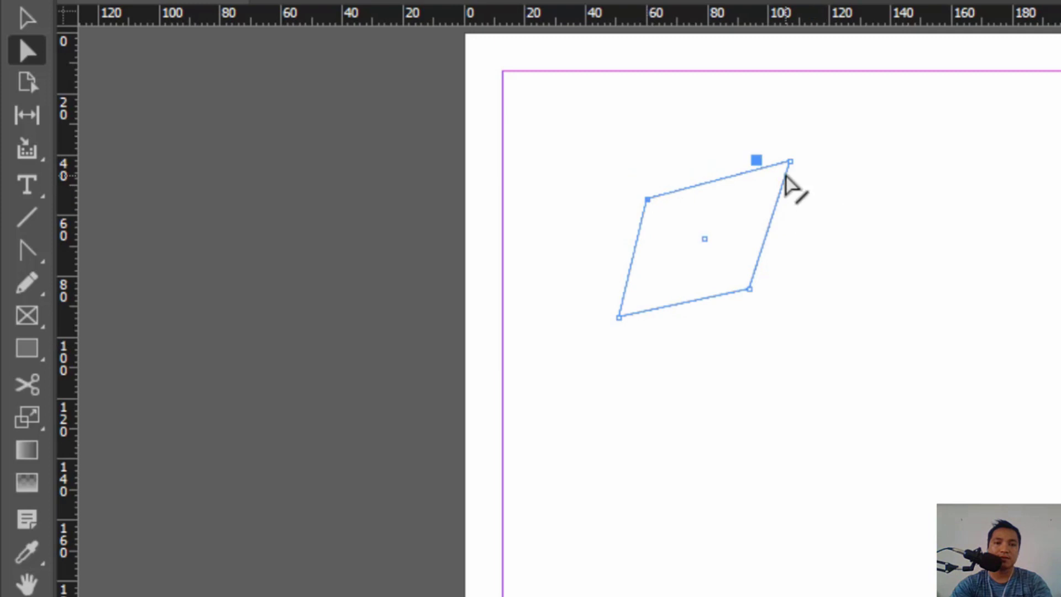
{"action": "left_click_drag", "start_coordinate": [789, 162], "coordinate": [892, 164]}
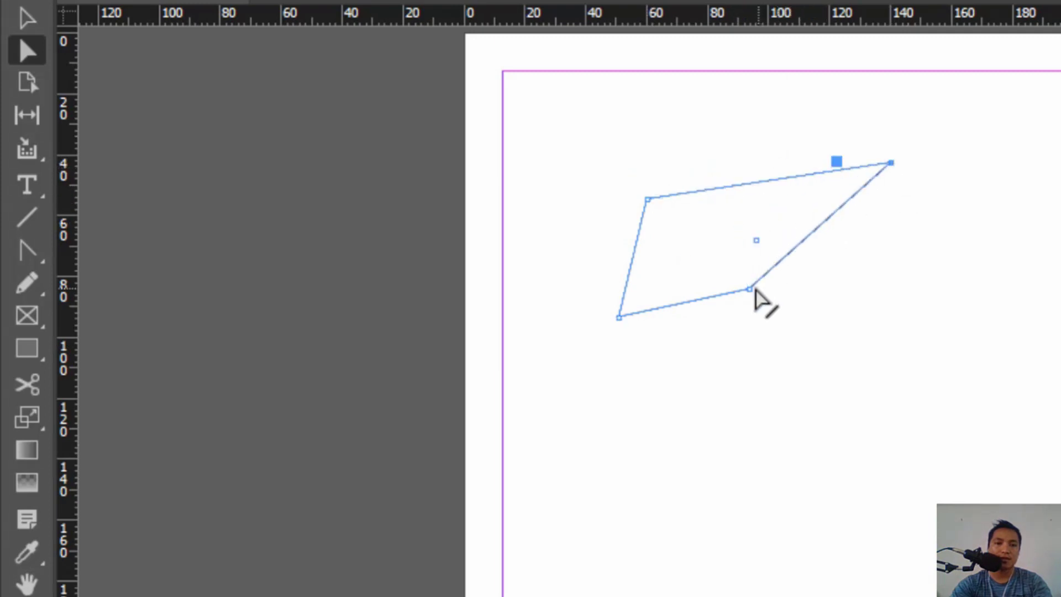
{"action": "left_click_drag", "start_coordinate": [751, 289], "coordinate": [838, 291]}
{"action": "left_click_drag", "start_coordinate": [646, 200], "coordinate": [640, 149]}
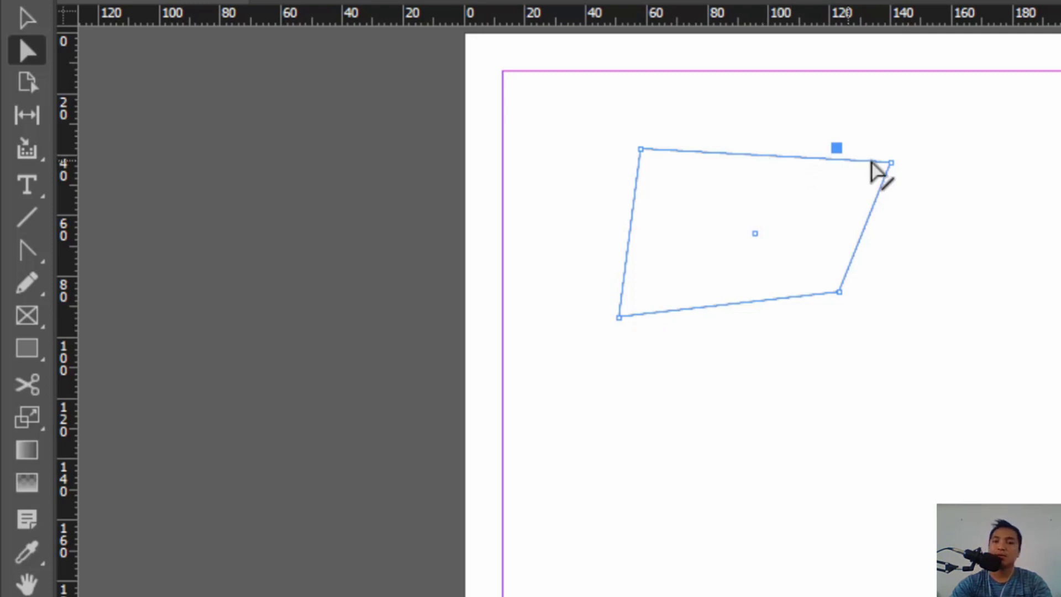
{"action": "left_click_drag", "start_coordinate": [890, 163], "coordinate": [831, 118]}
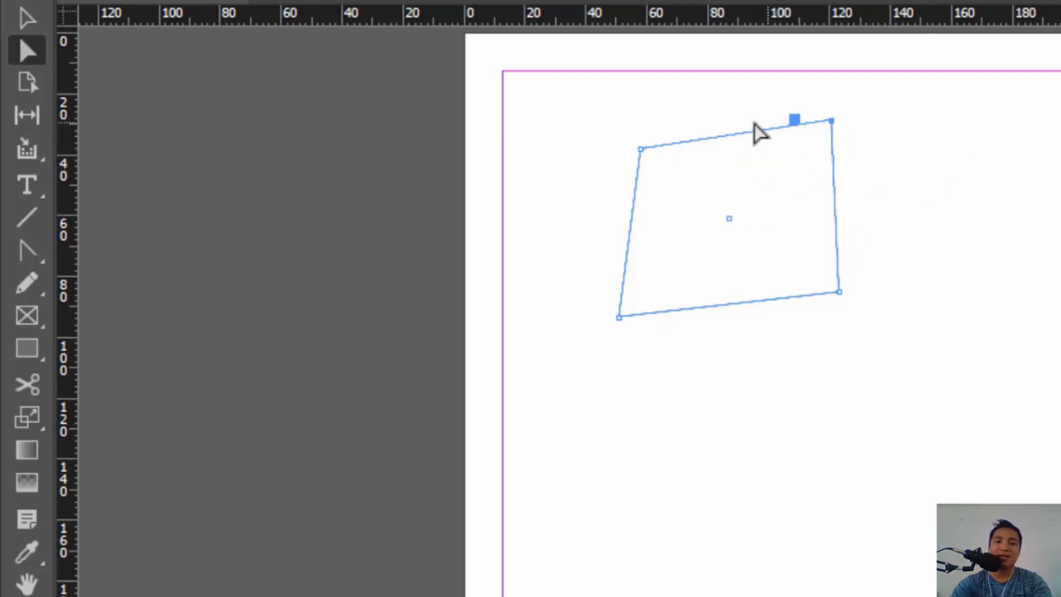
Step: Shift the four-sided shape's upper edge leftward, reposition the whole shape in the page's upper left, and deselect it
{"action": "left_click_drag", "start_coordinate": [746, 142], "coordinate": [622, 92]}
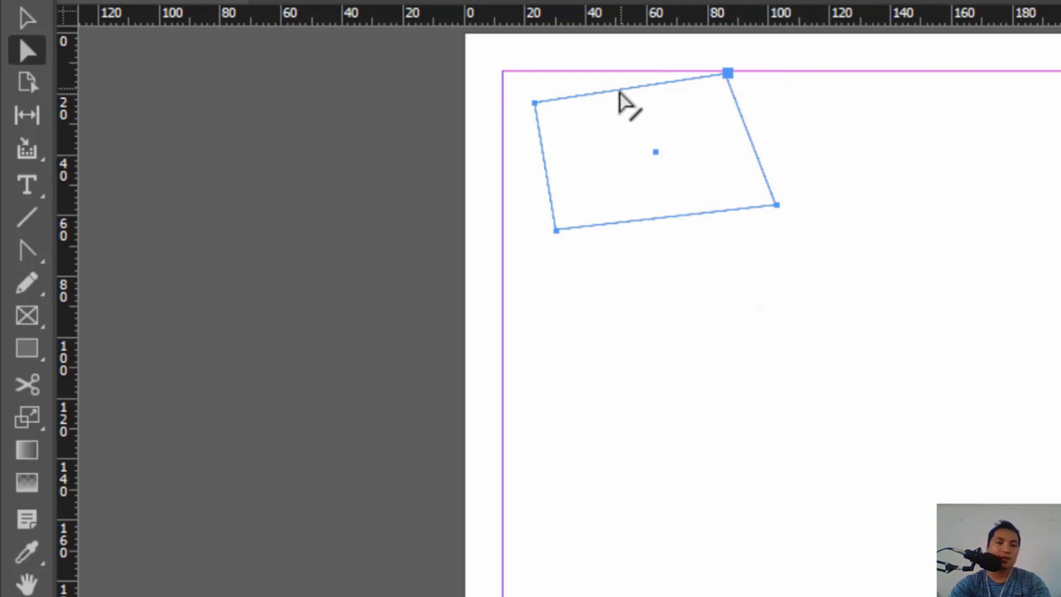
{"action": "left_click_drag", "start_coordinate": [620, 99], "coordinate": [628, 173]}
{"action": "left_click", "coordinate": [181, 156]}
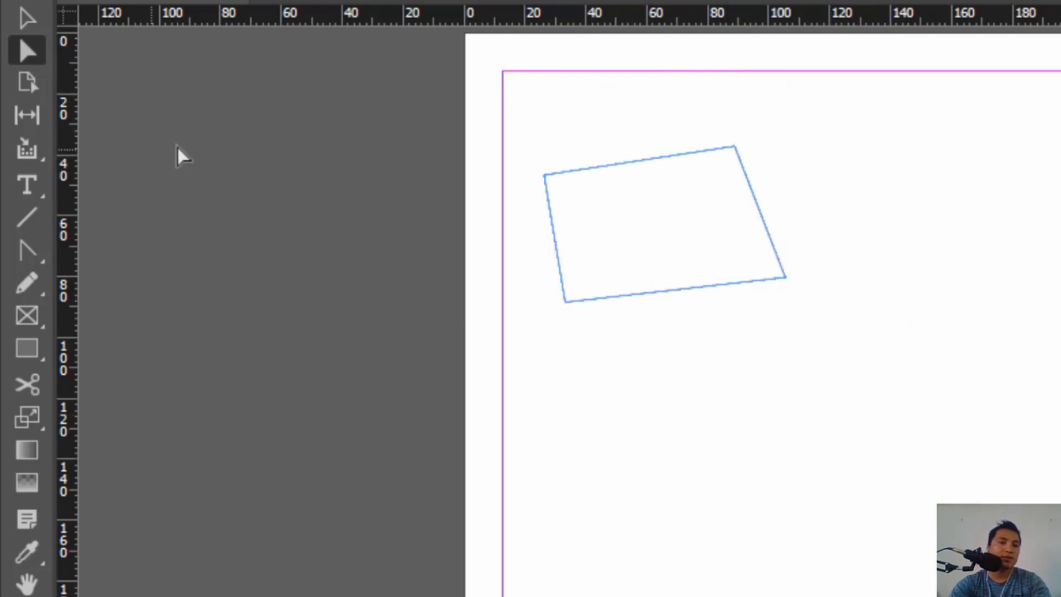
Step: Try the Tabloid size on page 1 with the Page tool and return the page to A4
{"action": "left_click", "coordinate": [26, 80]}
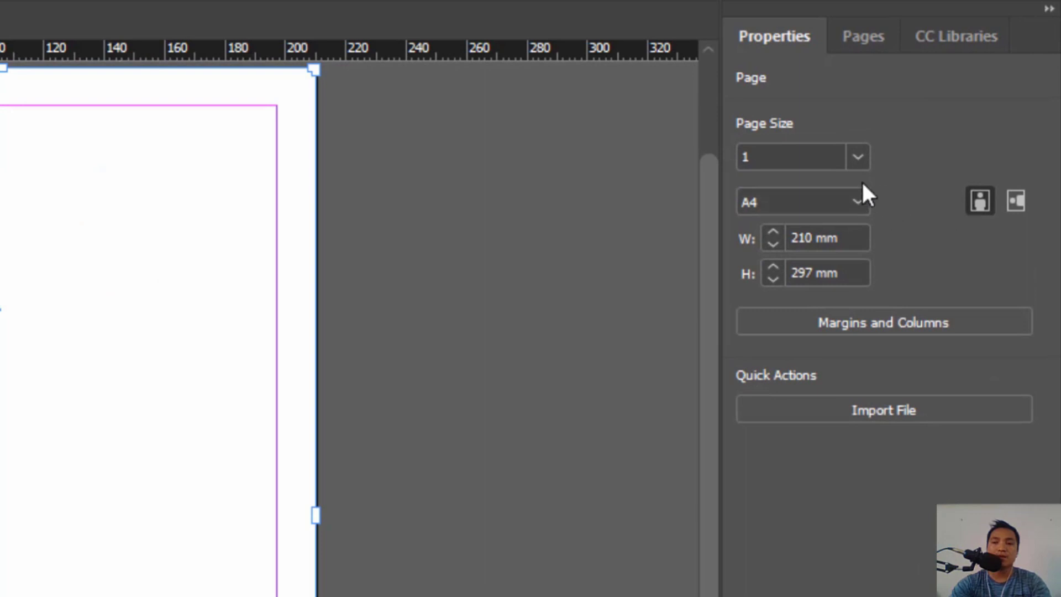
{"action": "left_click", "coordinate": [856, 157]}
{"action": "left_click", "coordinate": [857, 157]}
{"action": "left_click", "coordinate": [856, 202]}
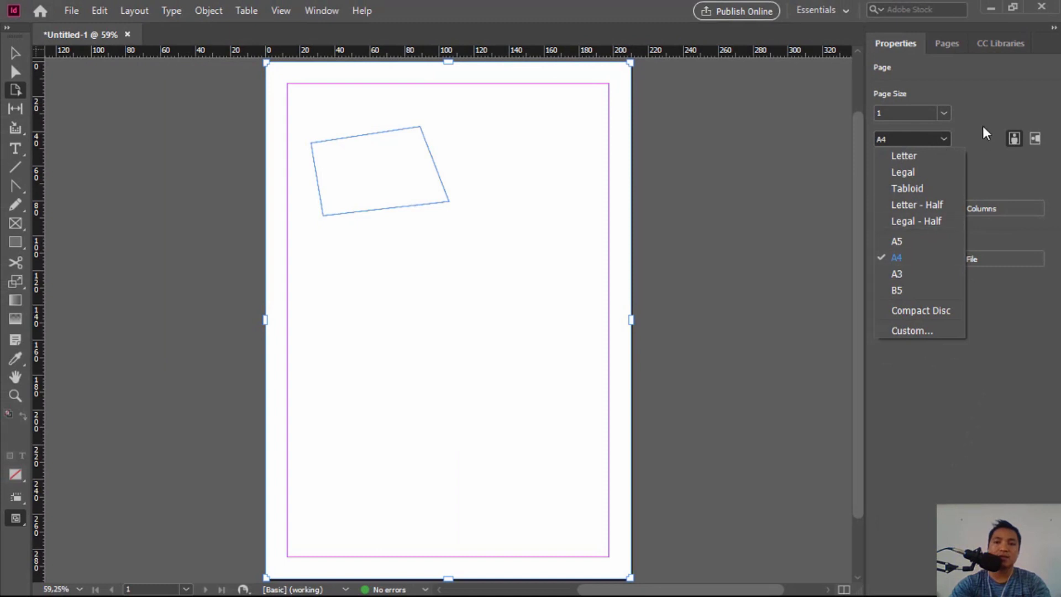
{"action": "left_click", "coordinate": [909, 188]}
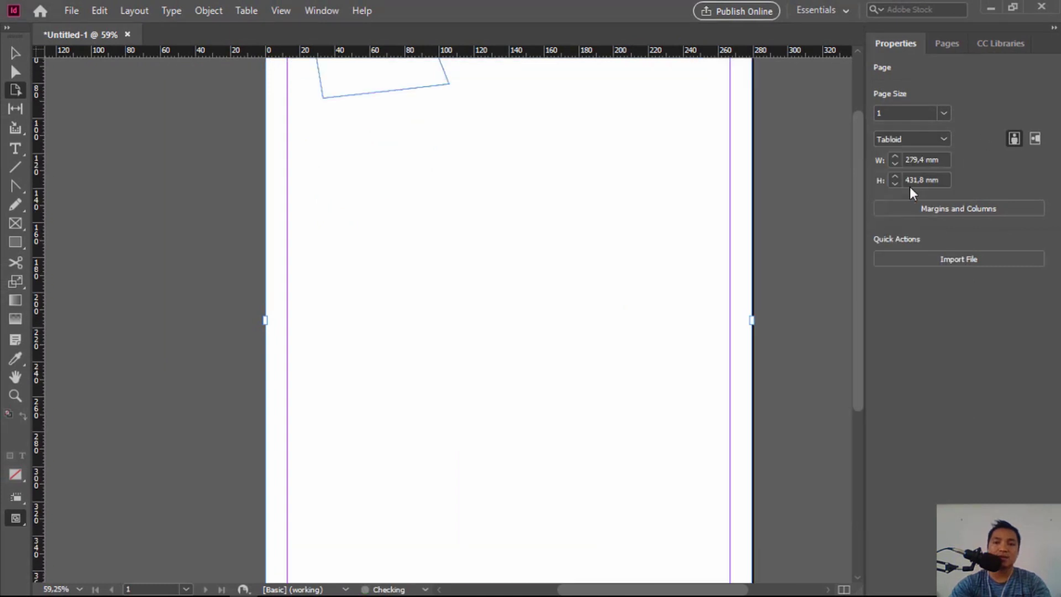
{"action": "left_click", "coordinate": [928, 139]}
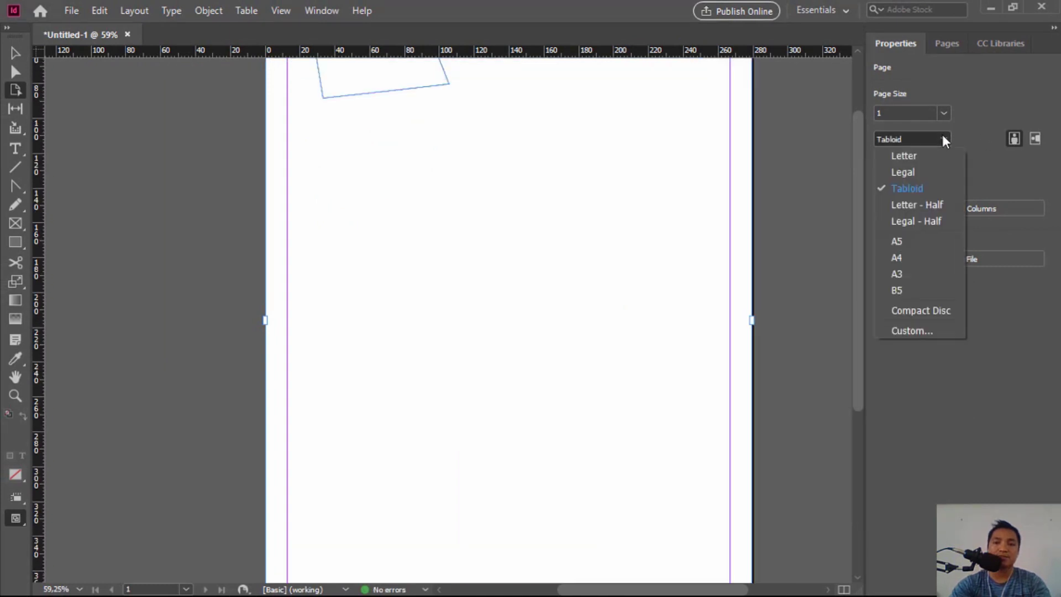
{"action": "left_click", "coordinate": [903, 254]}
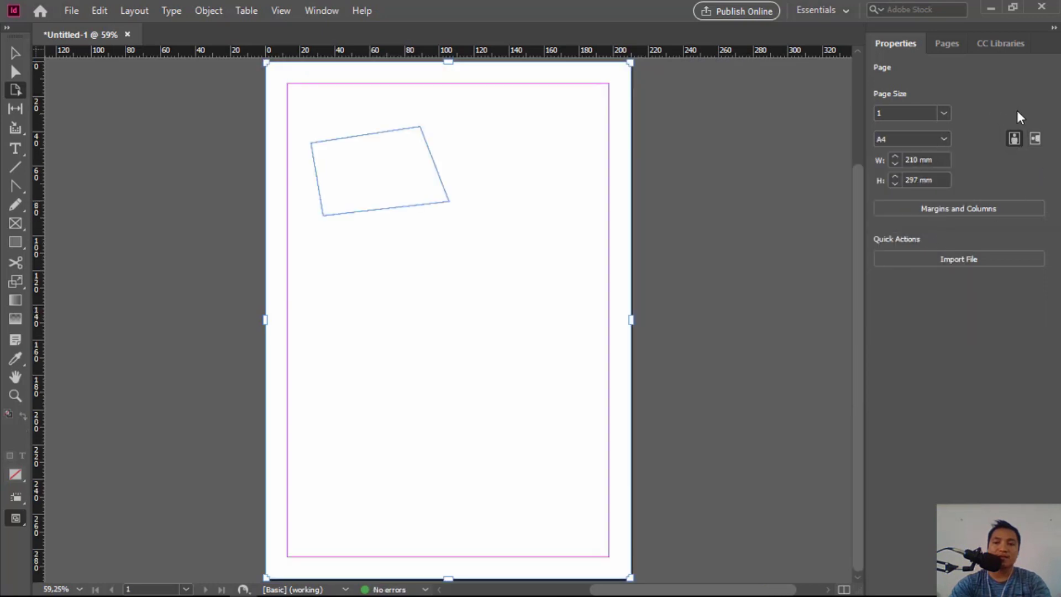
Step: Switch the A4 page to landscape, back to portrait, and again to landscape orientation
{"action": "left_click", "coordinate": [1038, 142]}
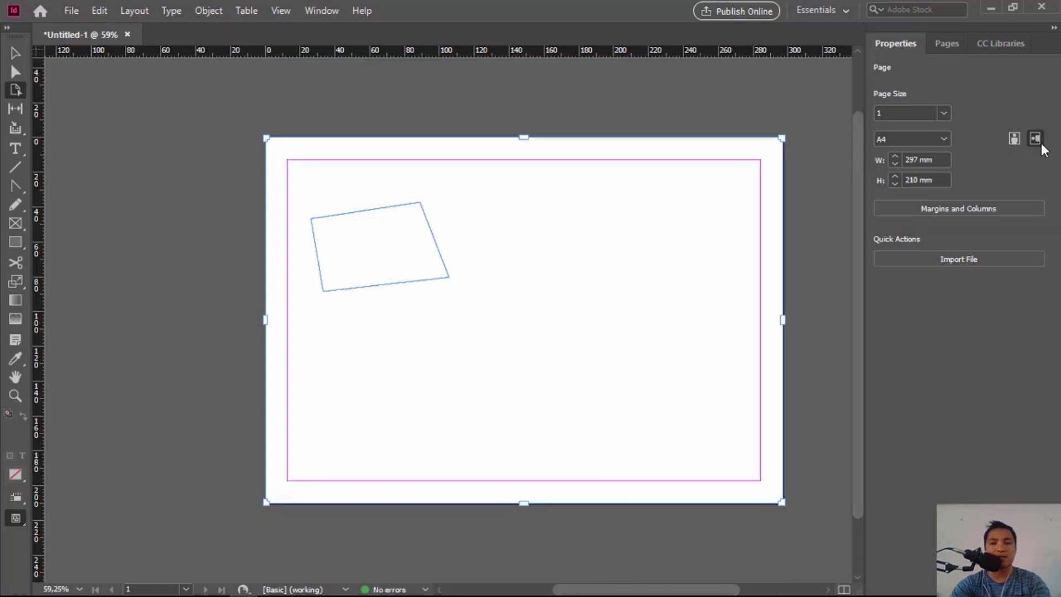
{"action": "left_click", "coordinate": [1015, 140]}
{"action": "left_click", "coordinate": [1035, 139]}
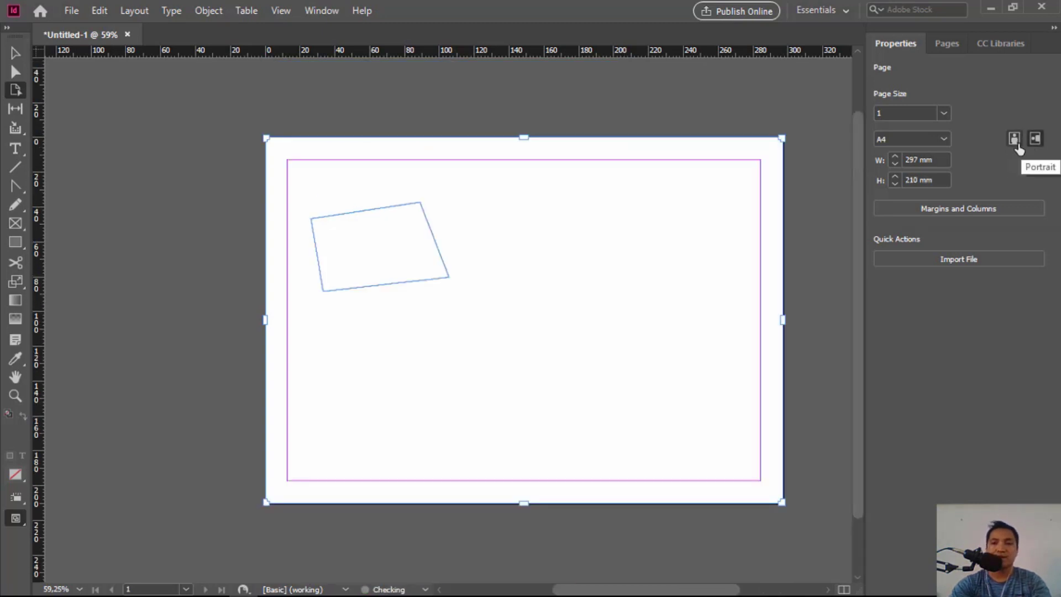
Step: Return the page to portrait and draw two equally tall rectangles side by side below the four-sided shape, the second about 47.5 × 71 mm
{"action": "left_click", "coordinate": [1014, 140]}
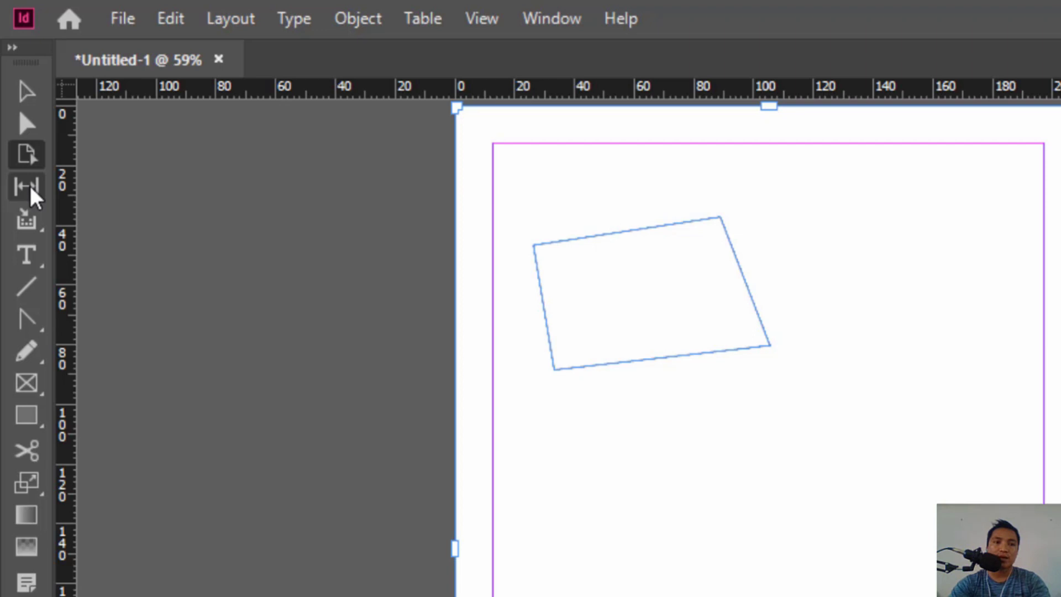
{"action": "left_click", "coordinate": [26, 186]}
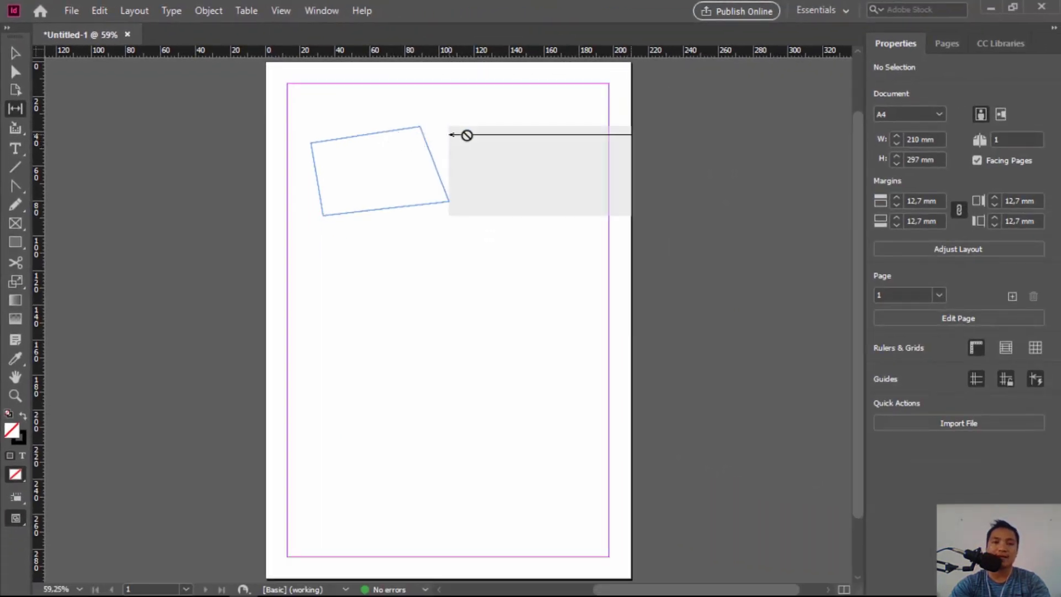
{"action": "left_click", "coordinate": [15, 53]}
{"action": "left_click", "coordinate": [12, 245]}
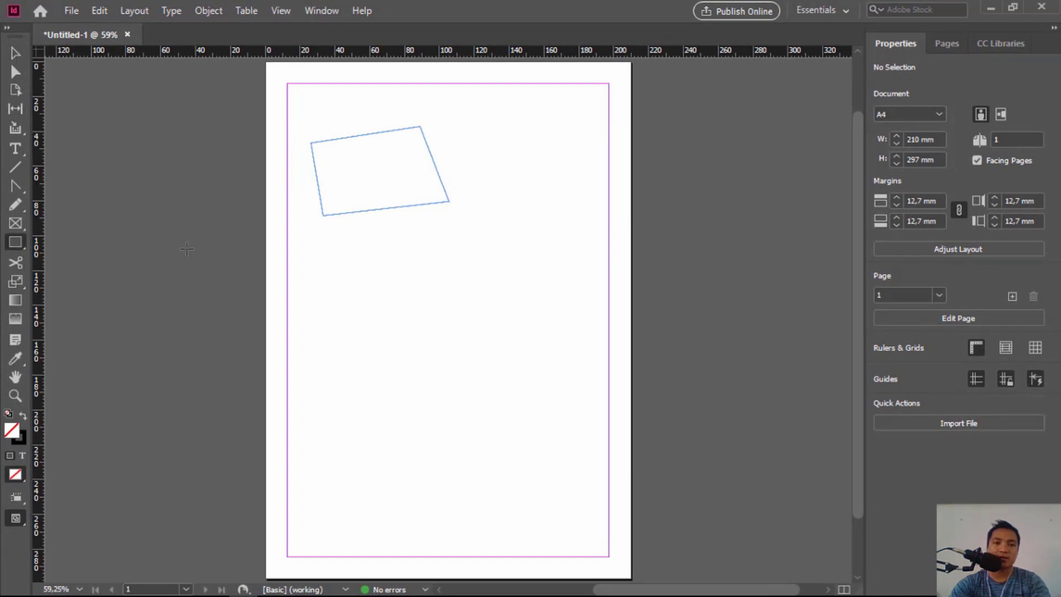
{"action": "left_click_drag", "start_coordinate": [322, 243], "coordinate": [433, 366]}
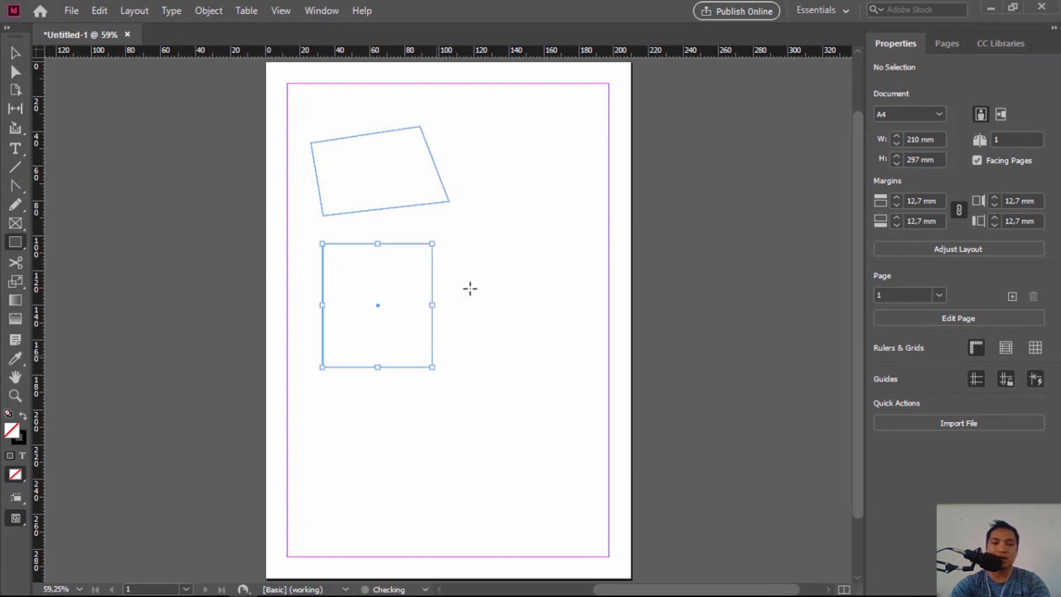
{"action": "left_click_drag", "start_coordinate": [462, 243], "coordinate": [546, 366]}
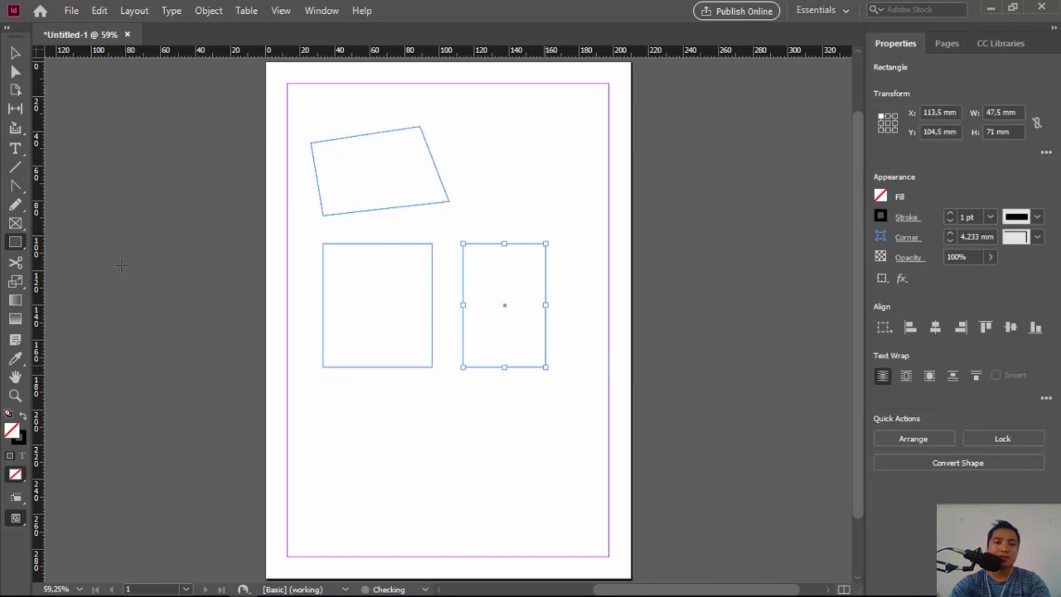
Step: Shift the vertical gap between the two rectangles to the left and then far to the right with the Gap tool
{"action": "left_click", "coordinate": [19, 114]}
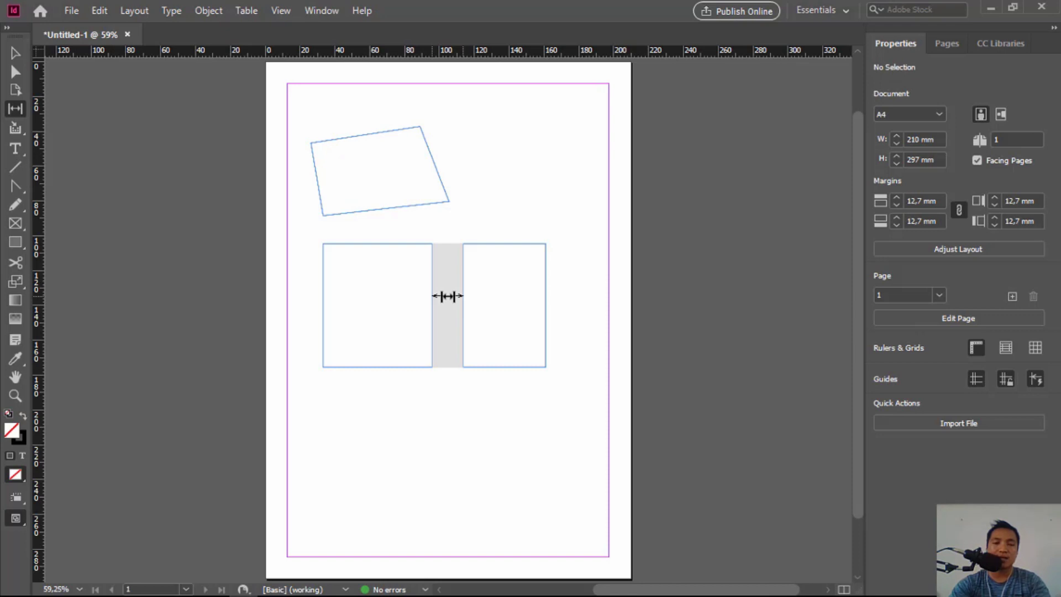
{"action": "left_click_drag", "start_coordinate": [447, 296], "coordinate": [412, 294]}
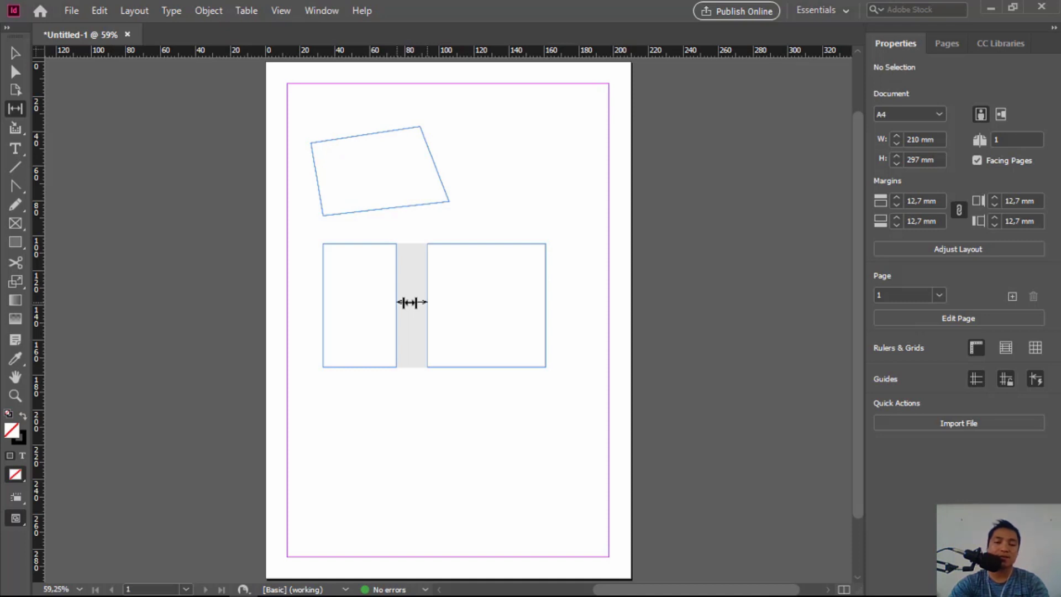
{"action": "left_click_drag", "start_coordinate": [411, 302], "coordinate": [495, 341]}
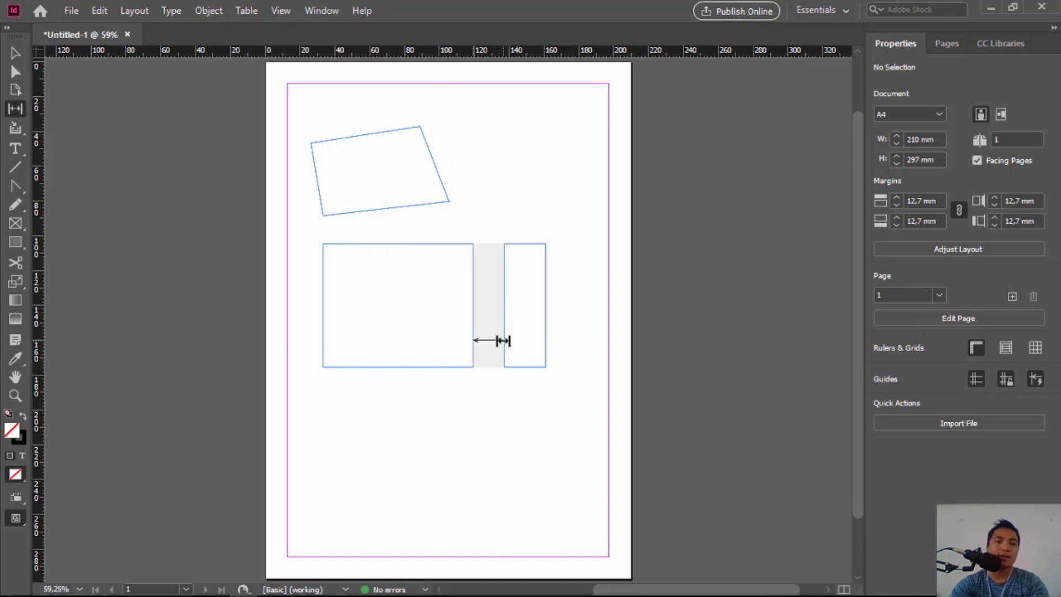
Step: Draw a rectangle about 86.5 × 39.5 mm under the wide rectangle and shift the horizontal gap between them upward with the Gap tool
{"action": "left_click", "coordinate": [15, 242]}
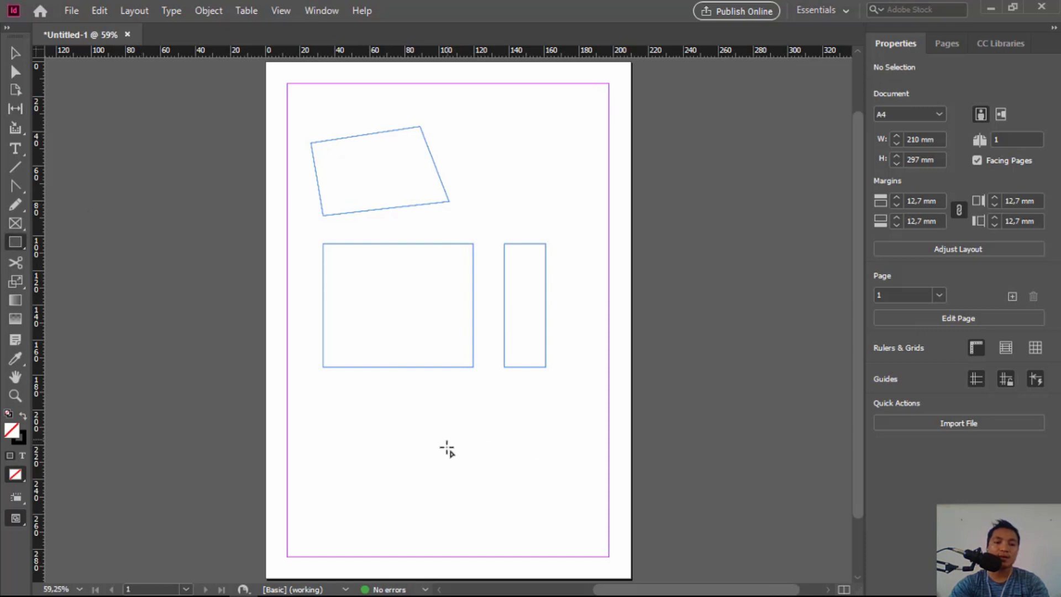
{"action": "left_click_drag", "start_coordinate": [322, 382], "coordinate": [473, 453]}
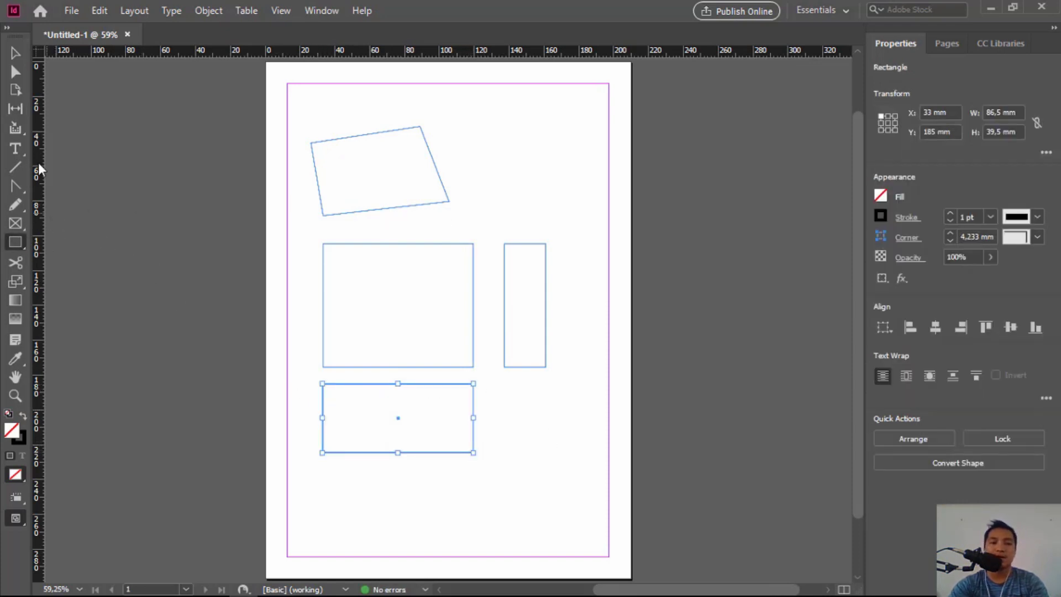
{"action": "key", "text": "u"}
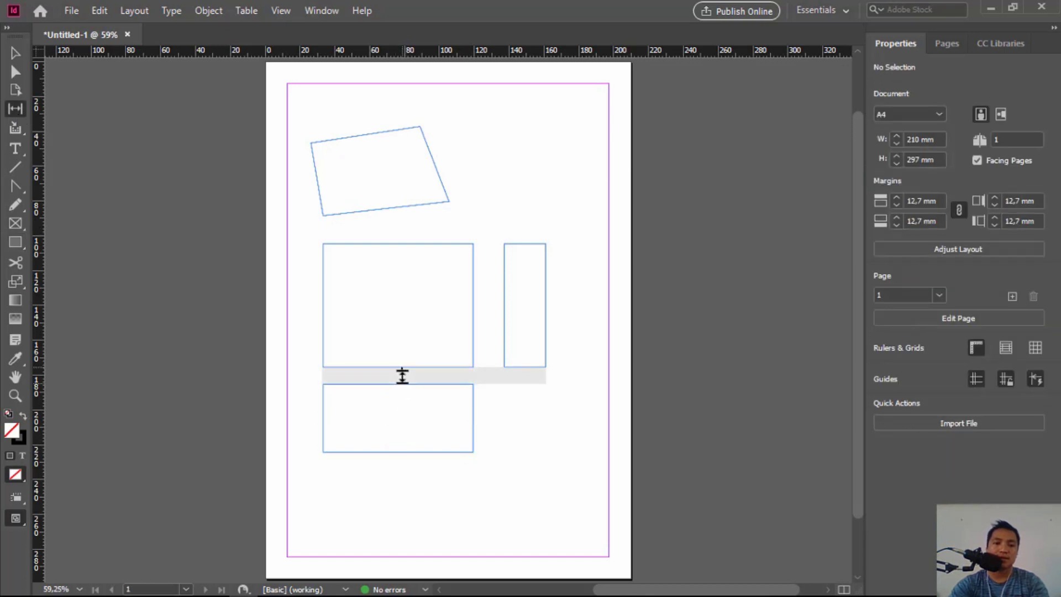
{"action": "left_click_drag", "start_coordinate": [404, 374], "coordinate": [420, 349]}
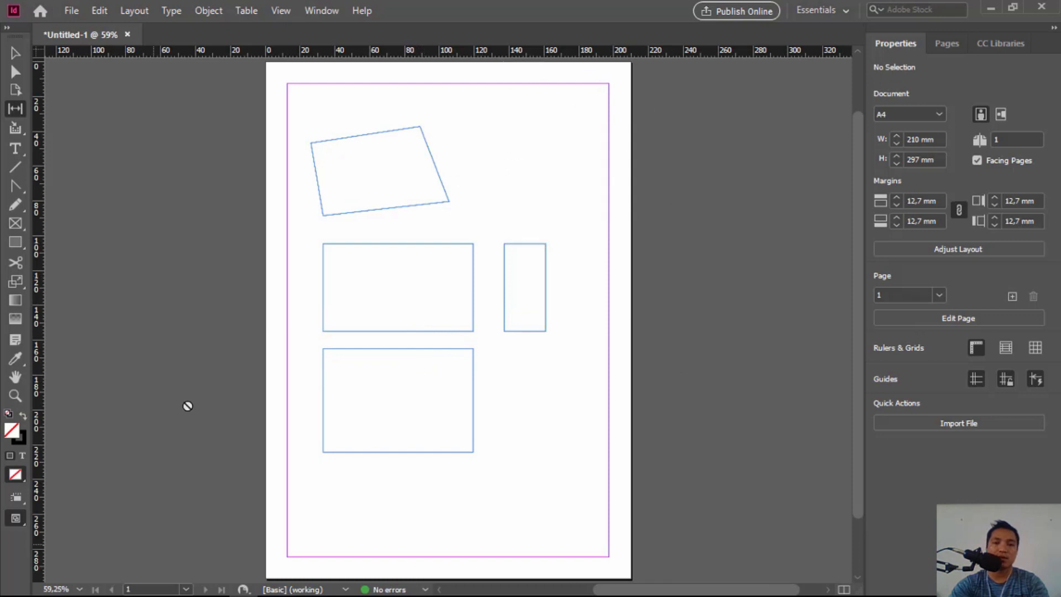
Step: Delete the four-sided shape and the two rectangles beneath it, and move the remaining rectangle to the upper part of the page
{"action": "key", "text": "v"}
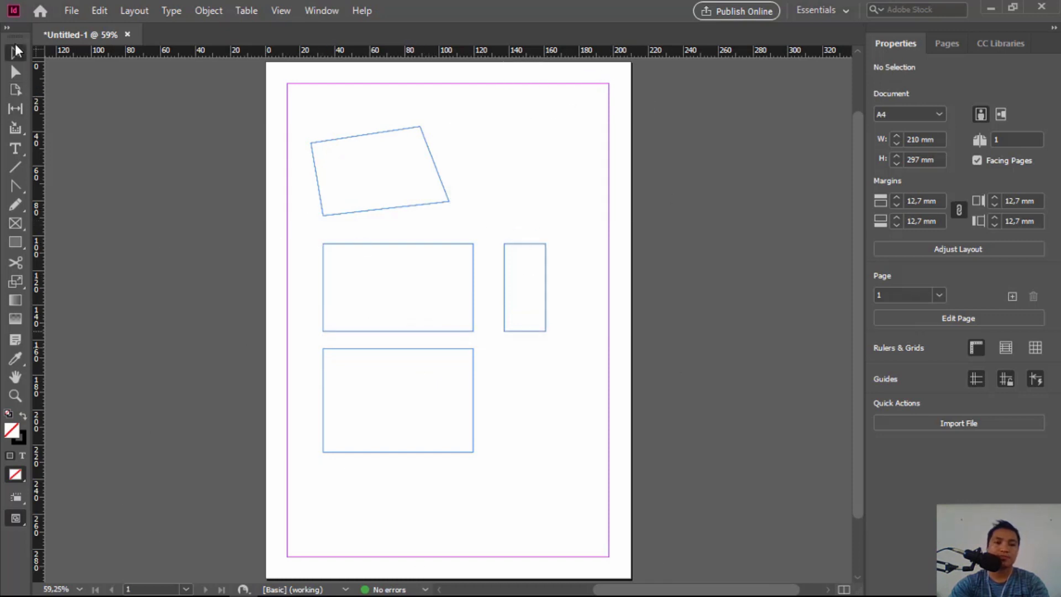
{"action": "left_click_drag", "start_coordinate": [298, 125], "coordinate": [545, 243]}
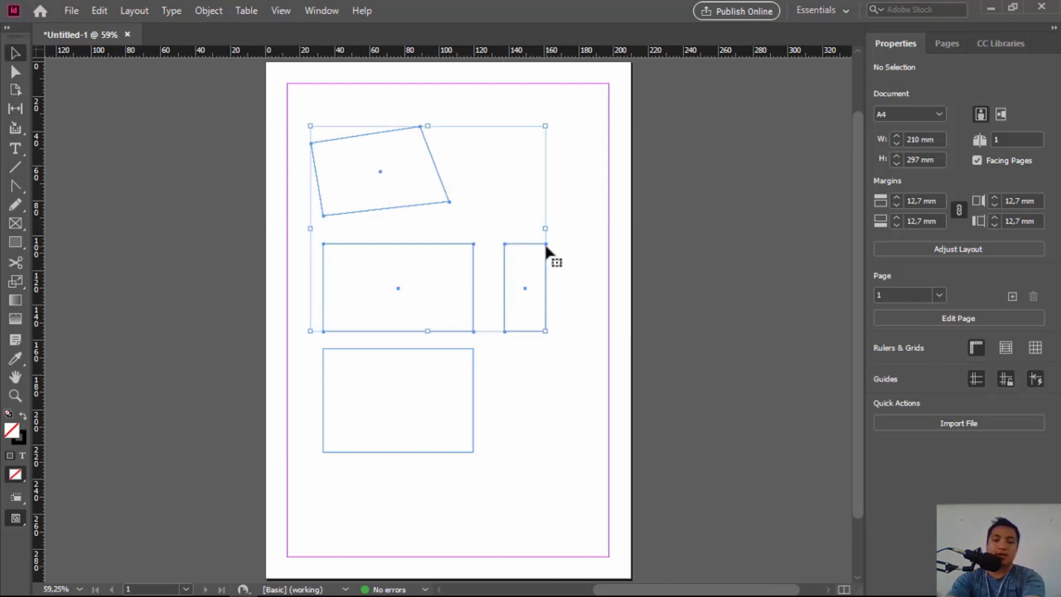
{"action": "key", "text": "Delete"}
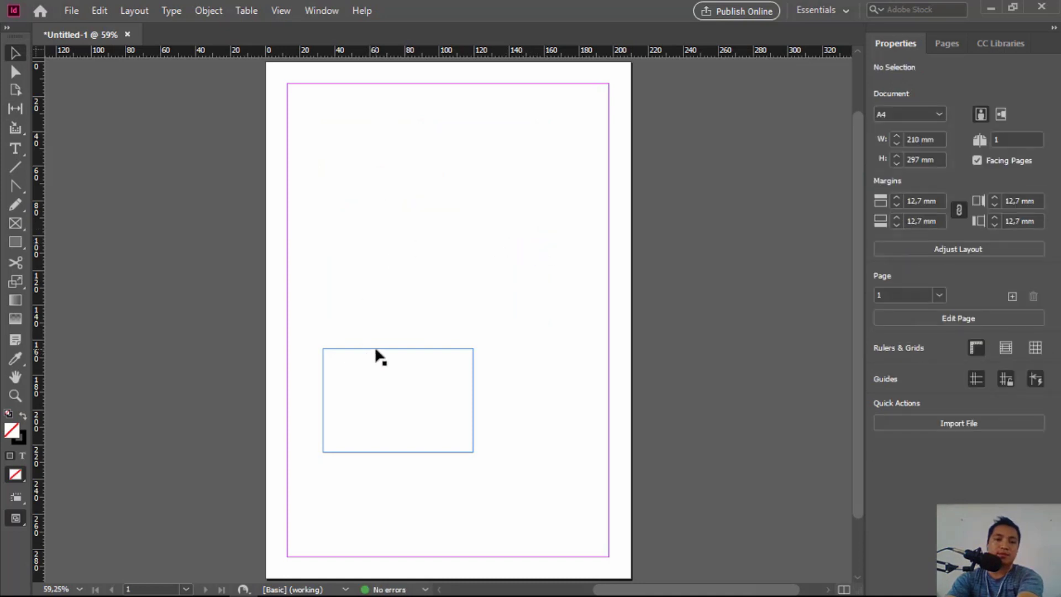
{"action": "left_click_drag", "start_coordinate": [380, 357], "coordinate": [391, 144]}
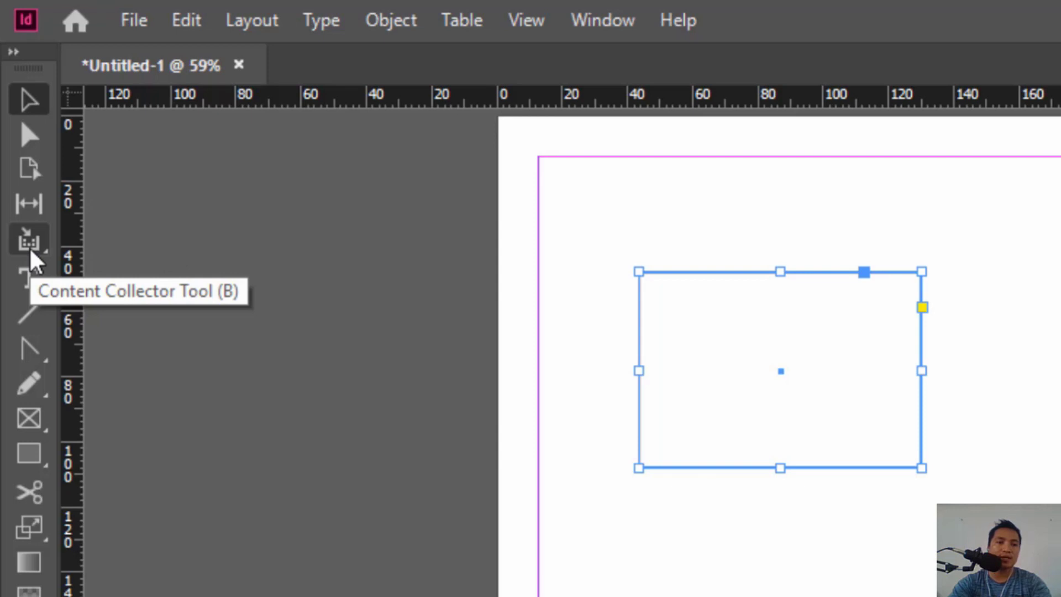
Step: Draw an upright ellipse about 31 × 63 mm to the right of the rectangle with the Ellipse tool and deselect it
{"action": "left_click", "coordinate": [32, 246]}
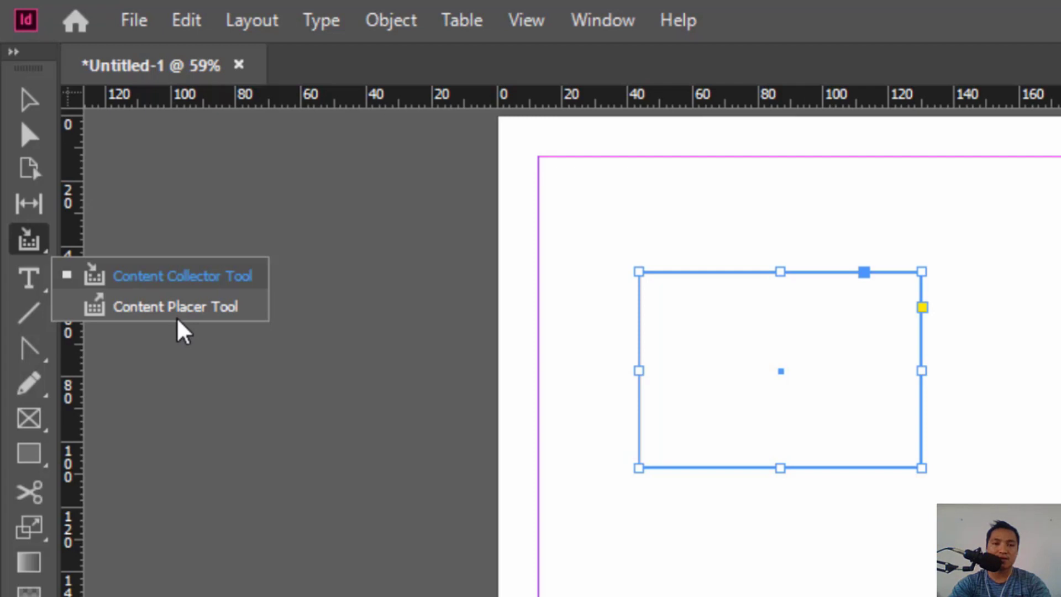
{"action": "left_click", "coordinate": [142, 280]}
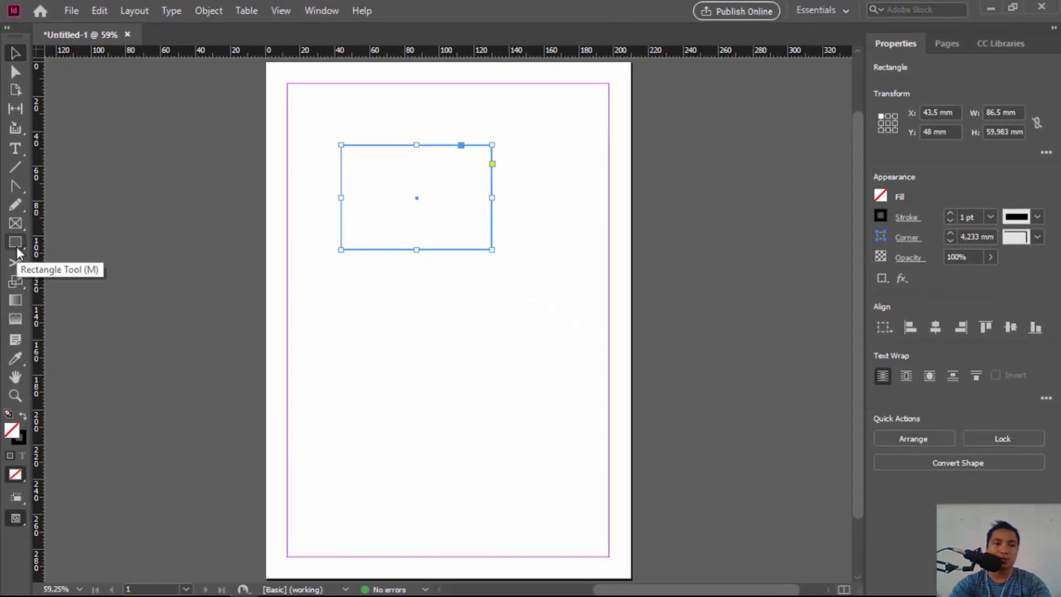
{"action": "right_click", "coordinate": [30, 455]}
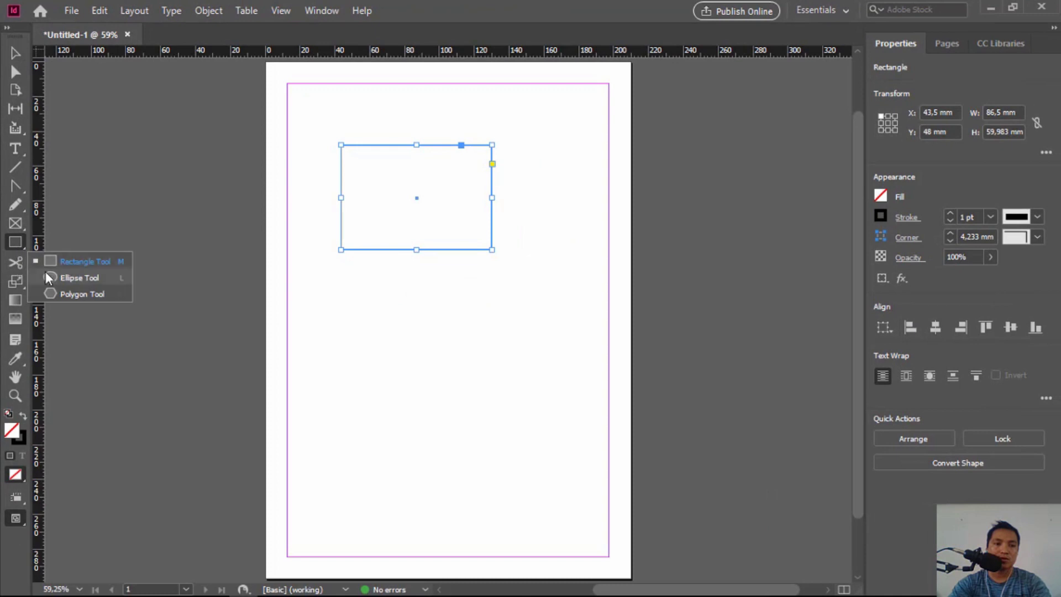
{"action": "left_click", "coordinate": [67, 278]}
{"action": "left_click_drag", "start_coordinate": [536, 145], "coordinate": [589, 255]}
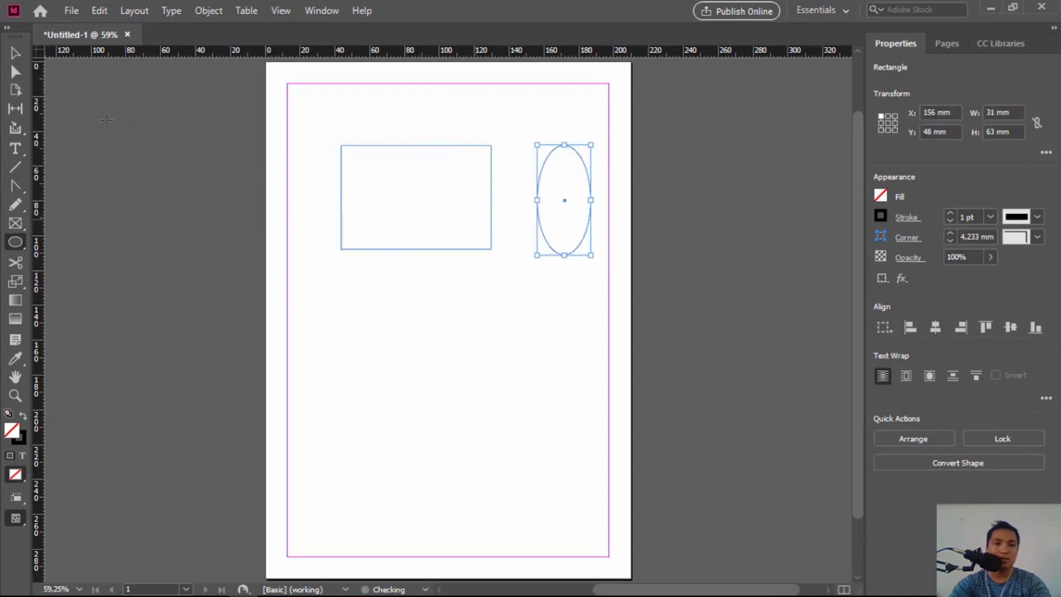
{"action": "key", "text": "v"}
{"action": "left_click", "coordinate": [361, 217]}
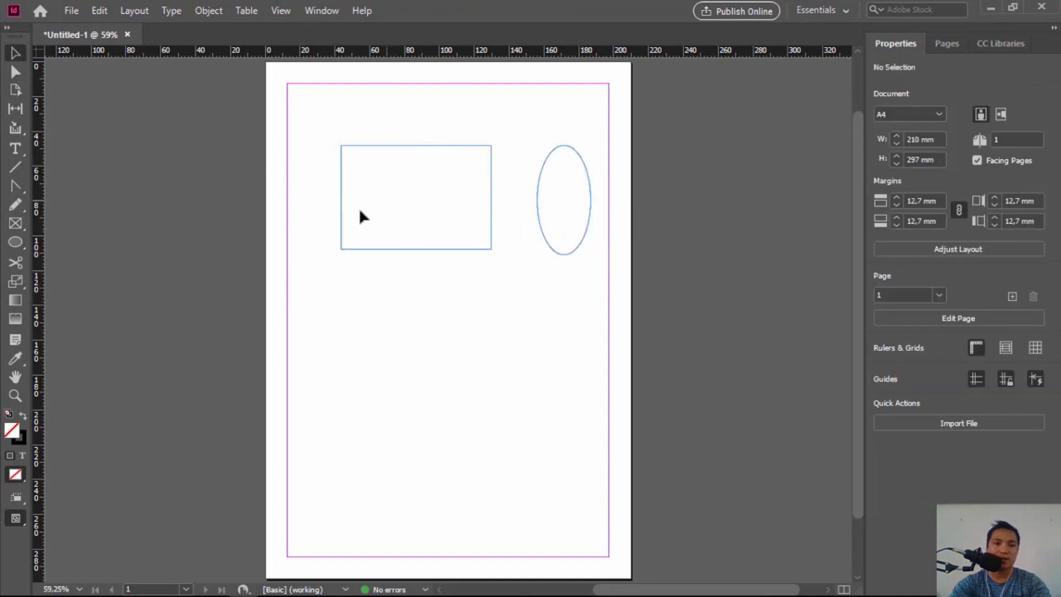
Step: Collect the rectangle and the ellipse with the Content Collector tool and place a copy of each below the originals with the Content Placer tool
{"action": "left_click", "coordinate": [15, 127]}
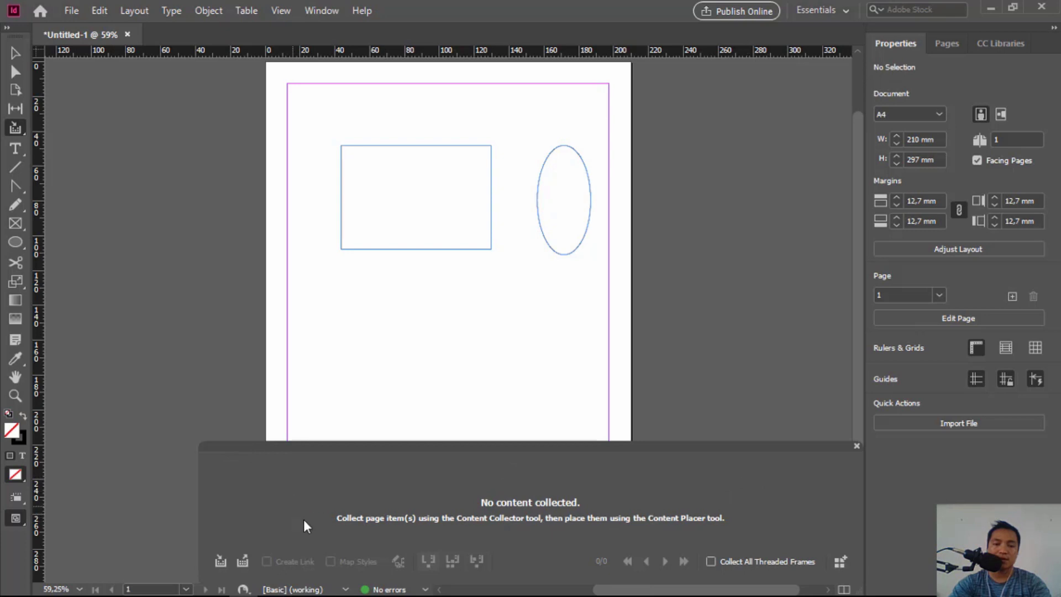
{"action": "left_click", "coordinate": [402, 249]}
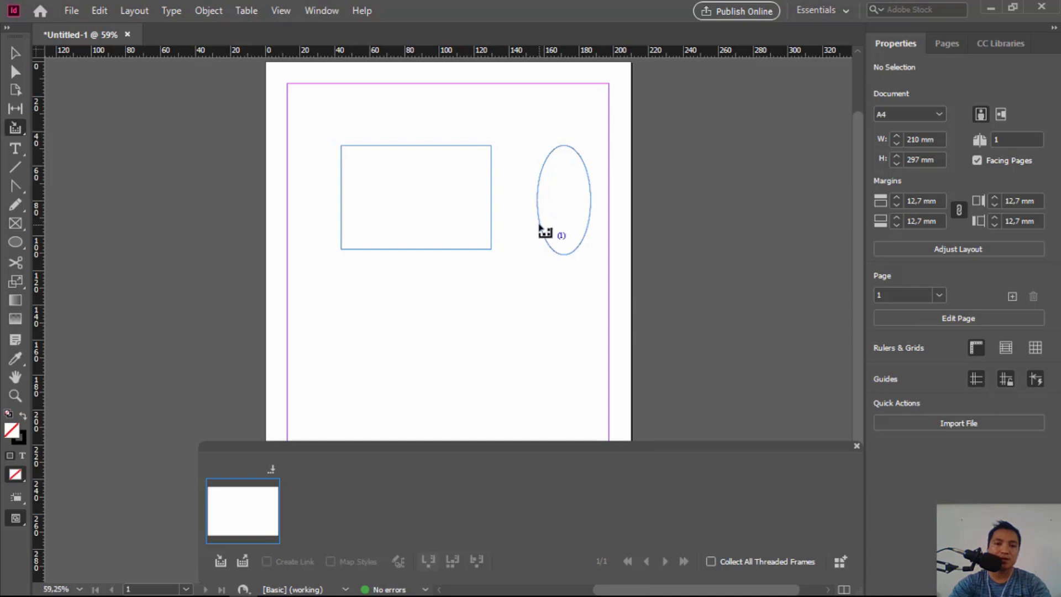
{"action": "left_click", "coordinate": [540, 230]}
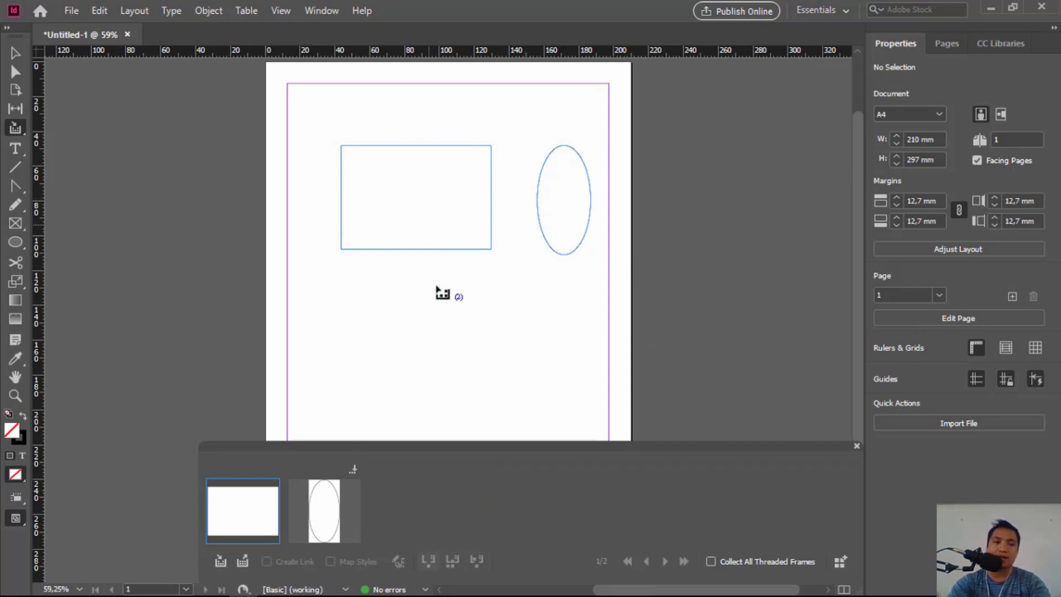
{"action": "left_click", "coordinate": [25, 132]}
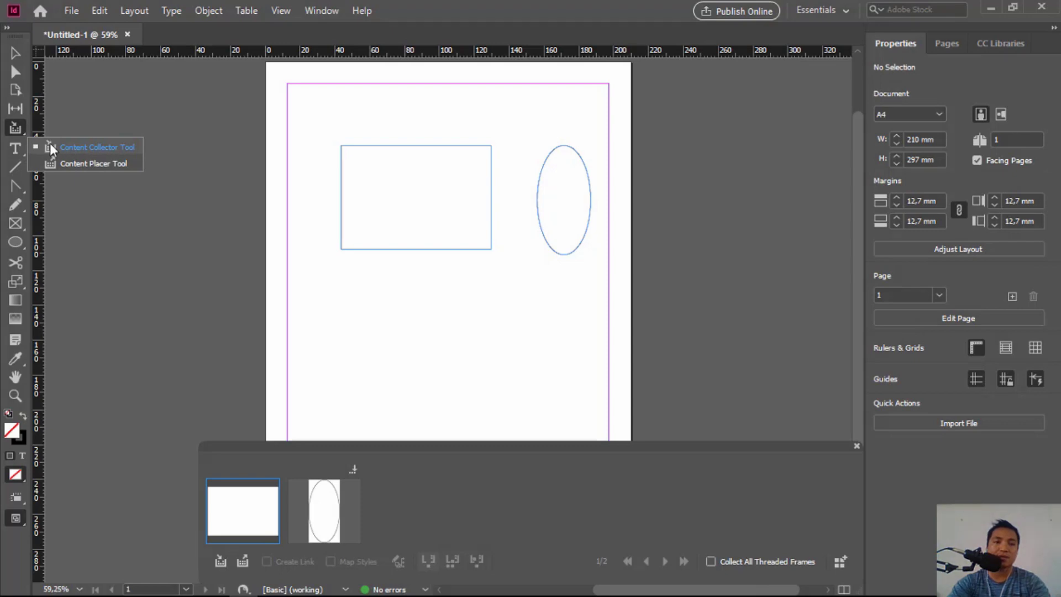
{"action": "left_click", "coordinate": [76, 164]}
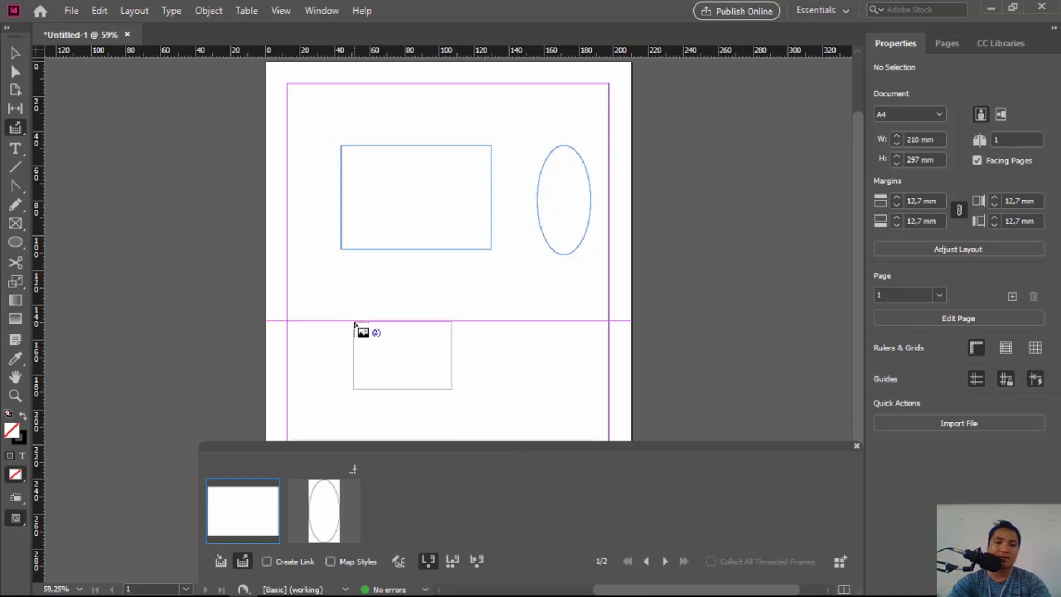
{"action": "left_click", "coordinate": [354, 321]}
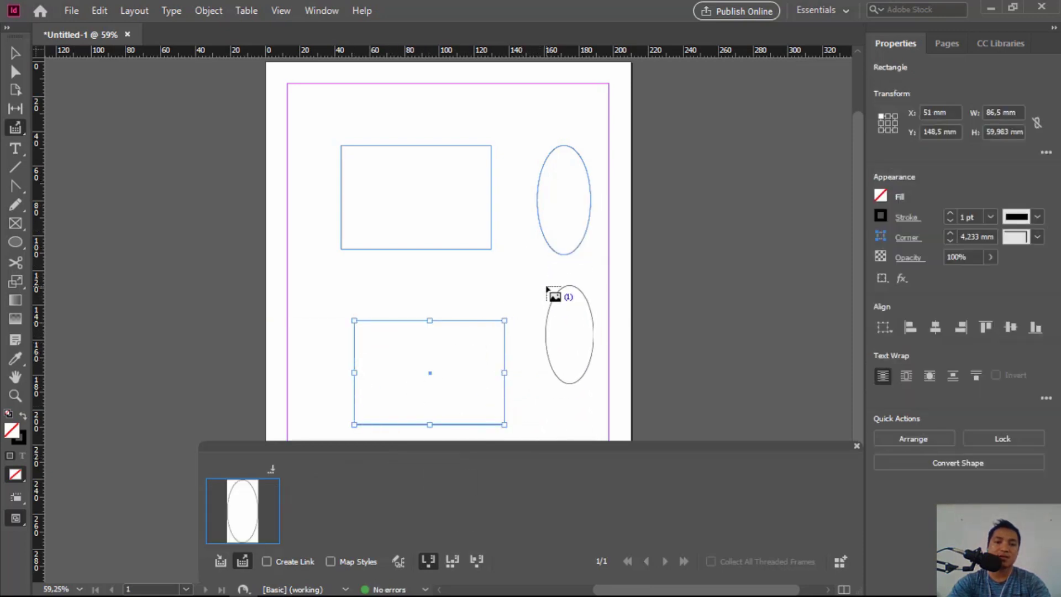
{"action": "left_click", "coordinate": [546, 286]}
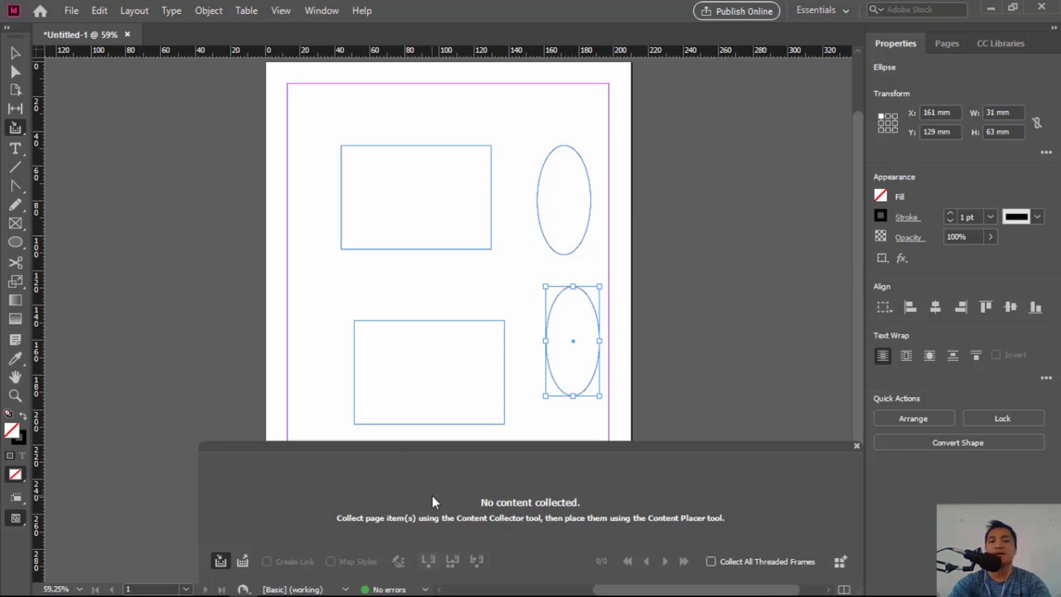
Step: Delete the placed copies of the rectangle and the ellipse
{"action": "left_click", "coordinate": [15, 53]}
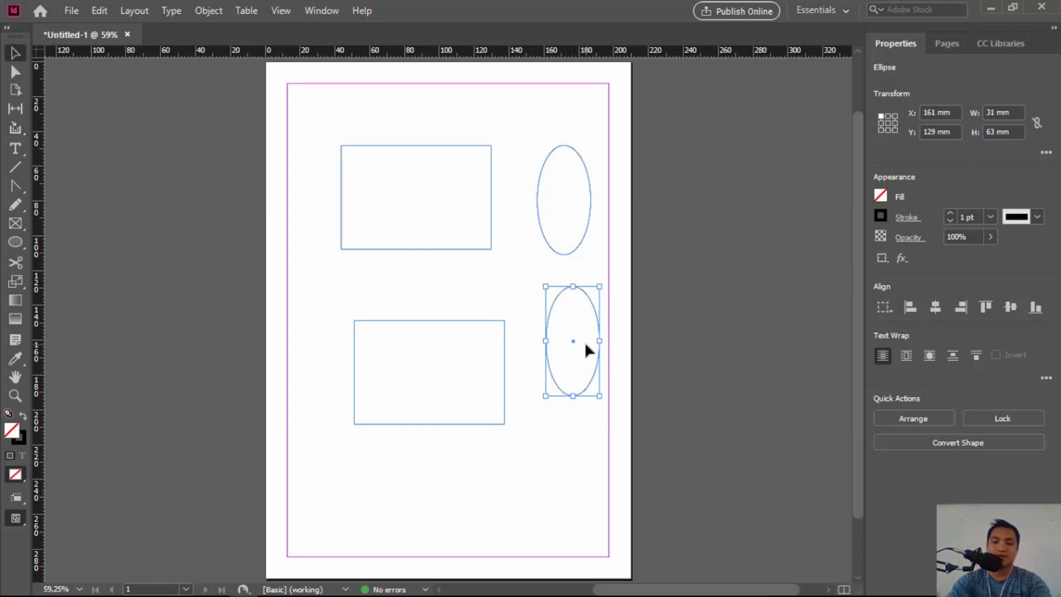
{"action": "key", "text": "Delete"}
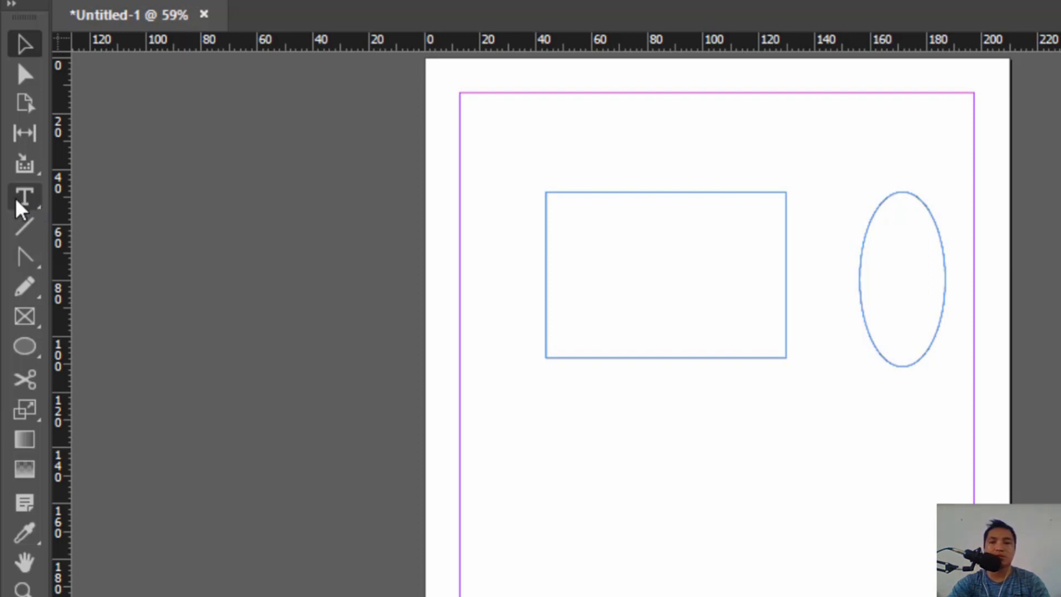
Step: Create a wide text frame below the shapes with the Type tool, containing the lines "GSGSHGSHSHFDJDF" and "JFGJGCHDFHDFHF"
{"action": "left_click", "coordinate": [22, 200]}
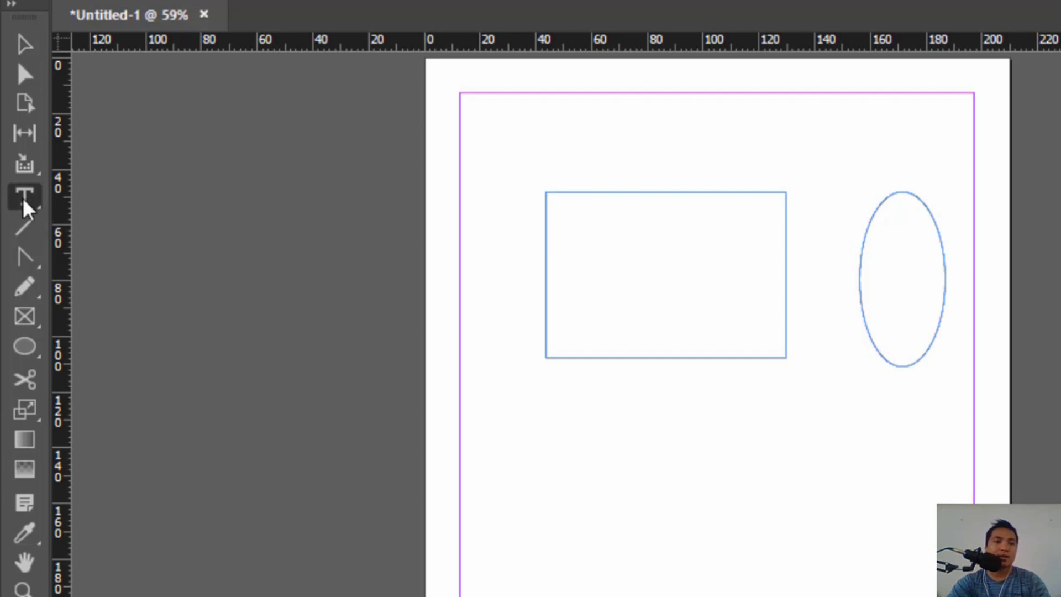
{"action": "left_click_drag", "start_coordinate": [481, 393], "coordinate": [974, 596]}
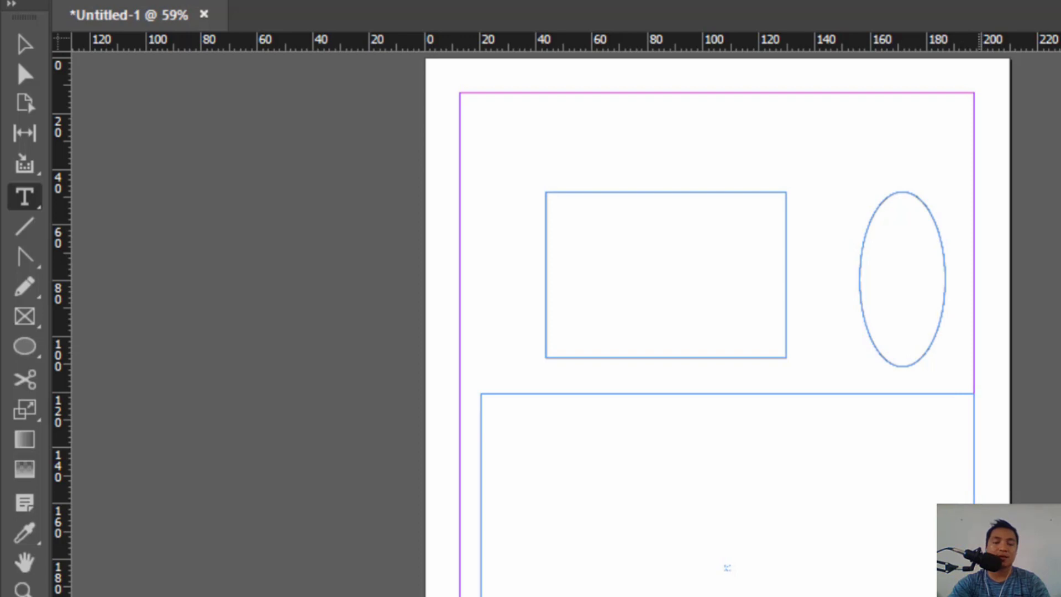
{"action": "type", "text": "GSGS"}
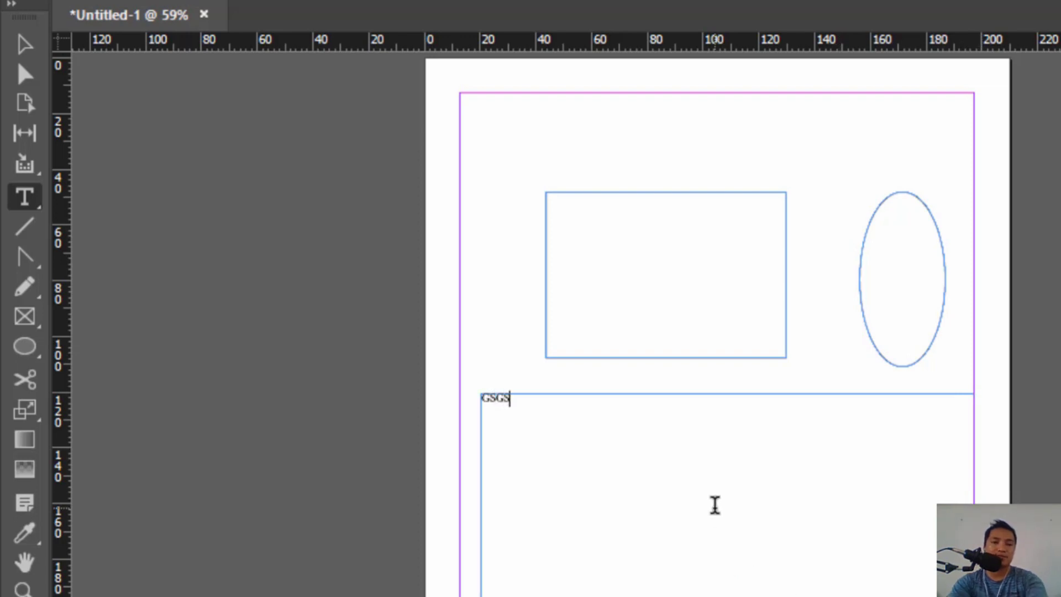
{"action": "type", "text": "HGSHSHFDJDF"}
{"action": "key", "text": "Return"}
{"action": "type", "text": "JFGJGCH"}
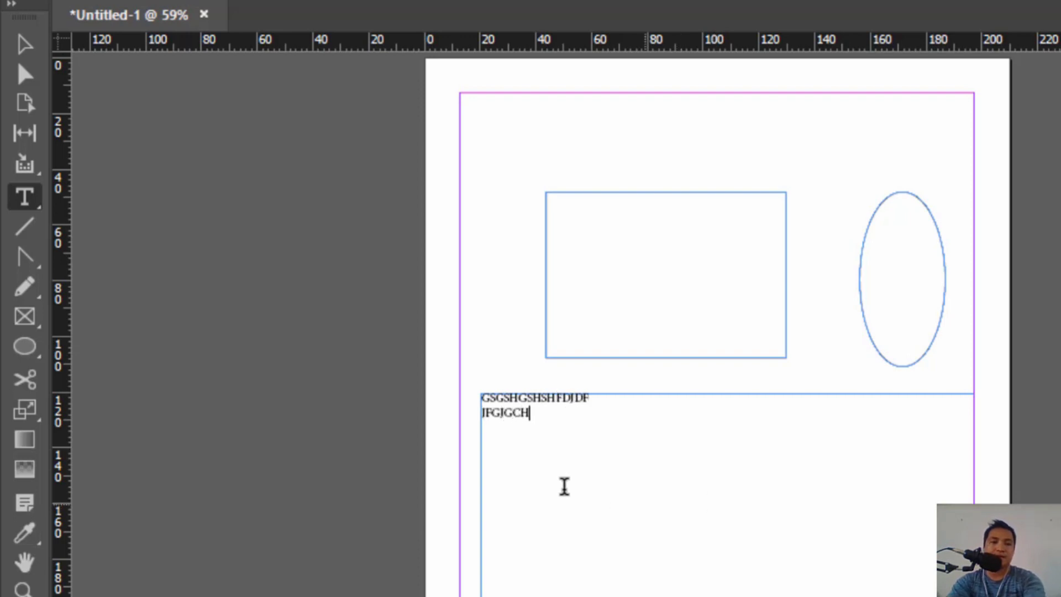
{"action": "type", "text": "DFHDFHF"}
{"action": "left_click", "coordinate": [25, 45]}
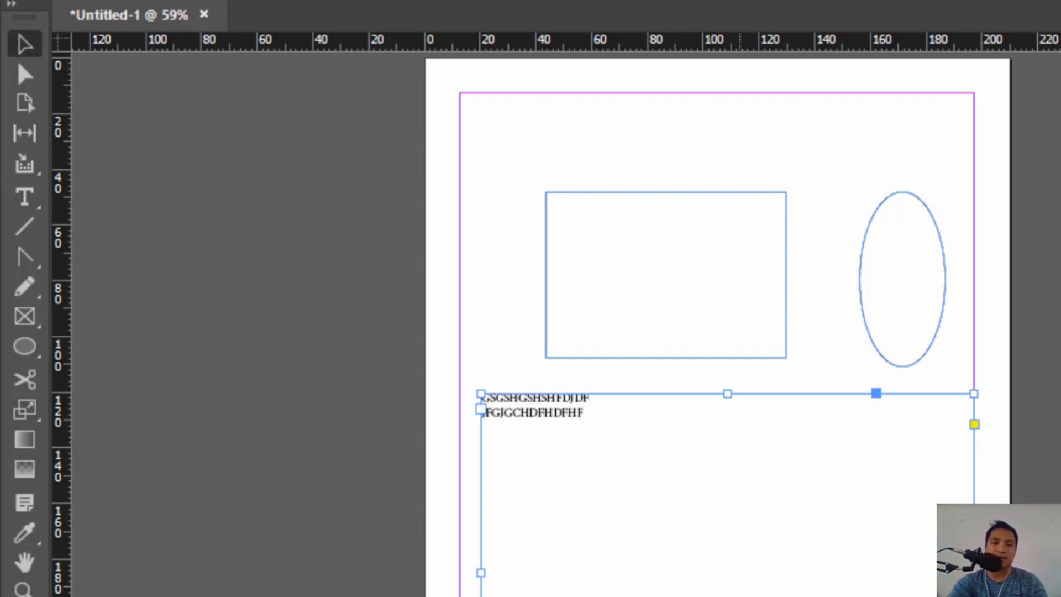
Step: Shorten the text frame from its lower edge so that it just encloses its two lines of text
{"action": "left_click_drag", "start_coordinate": [727, 591], "coordinate": [734, 442]}
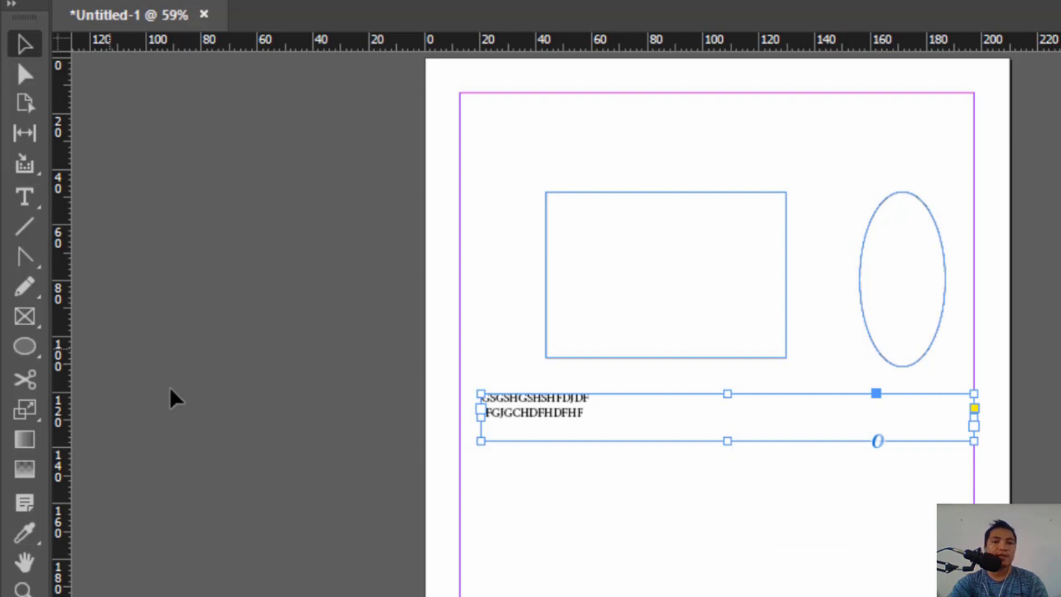
Step: Add the text "ADOBE INDEIGN" along the ellipse with the Type on a Path tool, and move the ellipse slightly up and left
{"action": "left_click", "coordinate": [38, 201]}
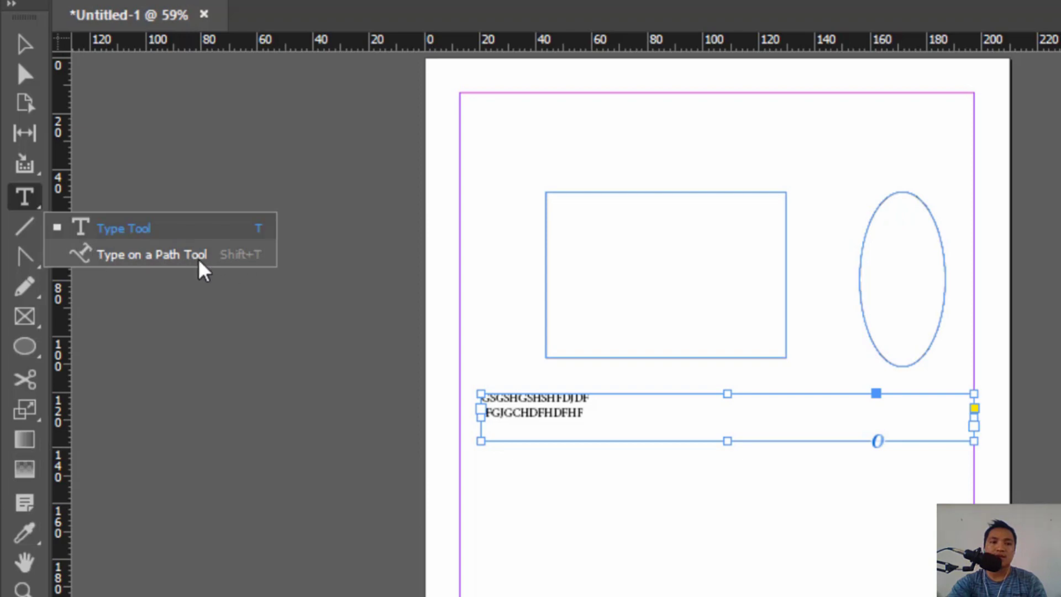
{"action": "left_click", "coordinate": [165, 255]}
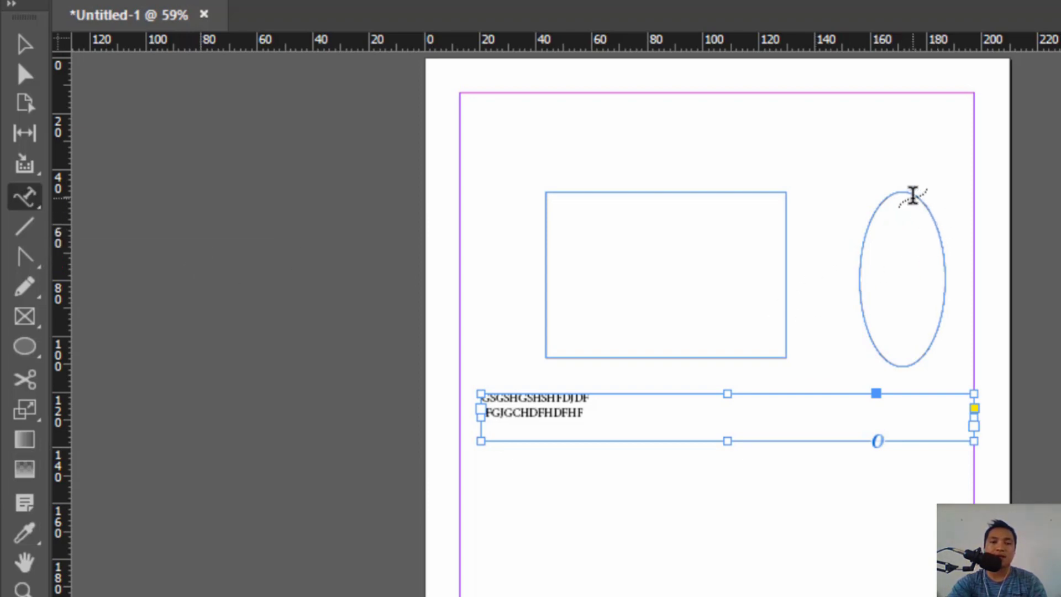
{"action": "left_click", "coordinate": [901, 194]}
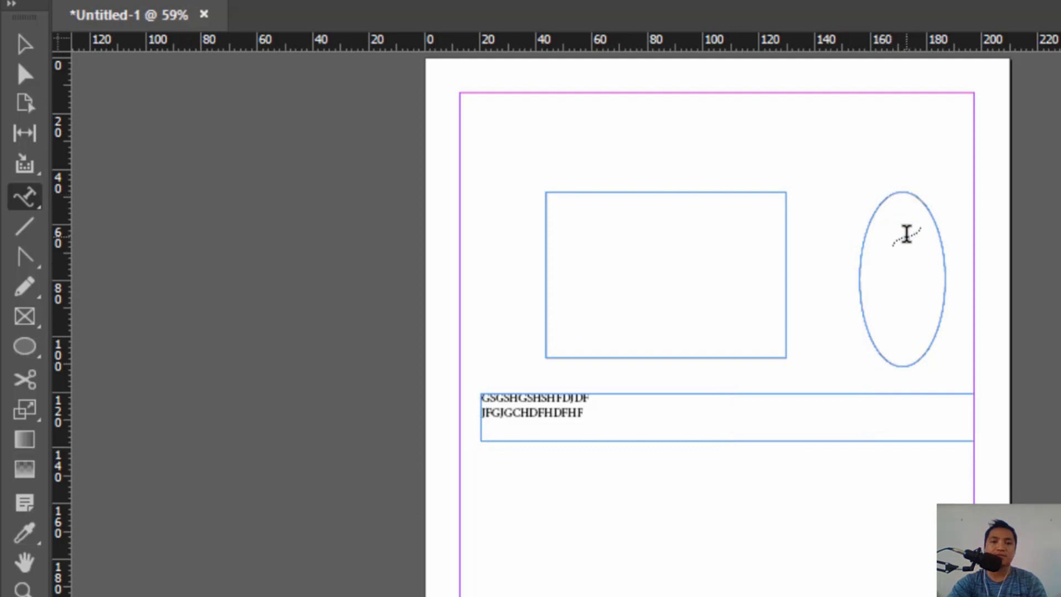
{"action": "left_click", "coordinate": [906, 195]}
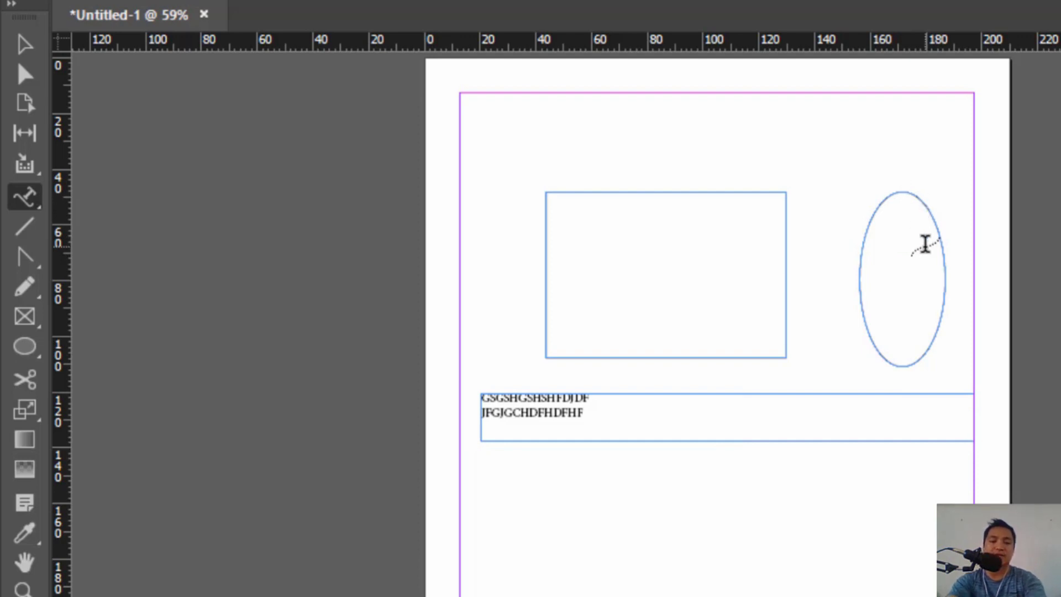
{"action": "key", "text": "Escape"}
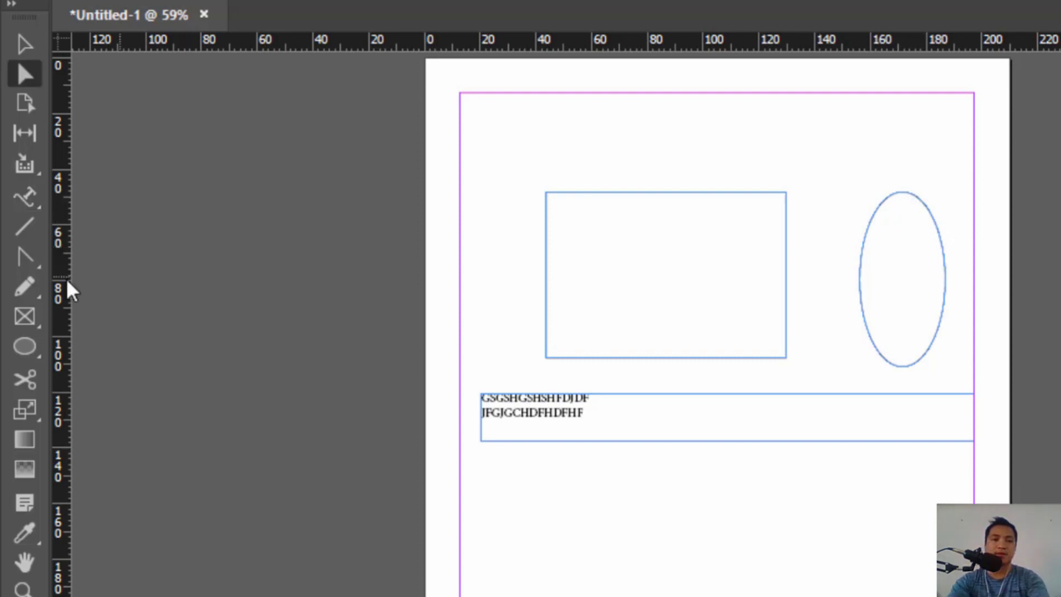
{"action": "left_click", "coordinate": [24, 195]}
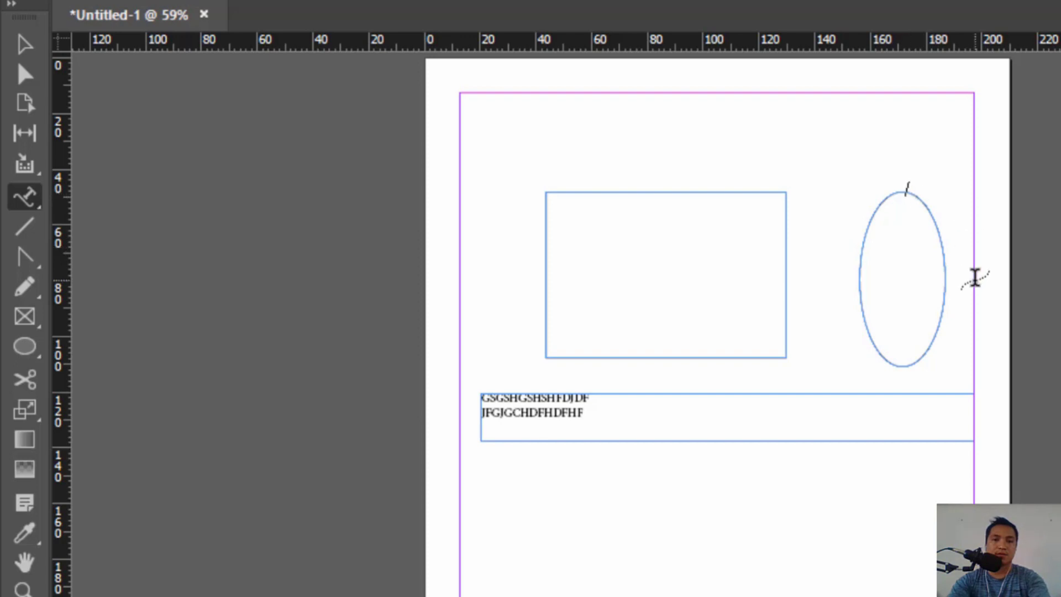
{"action": "type", "text": "ADOBE IN"}
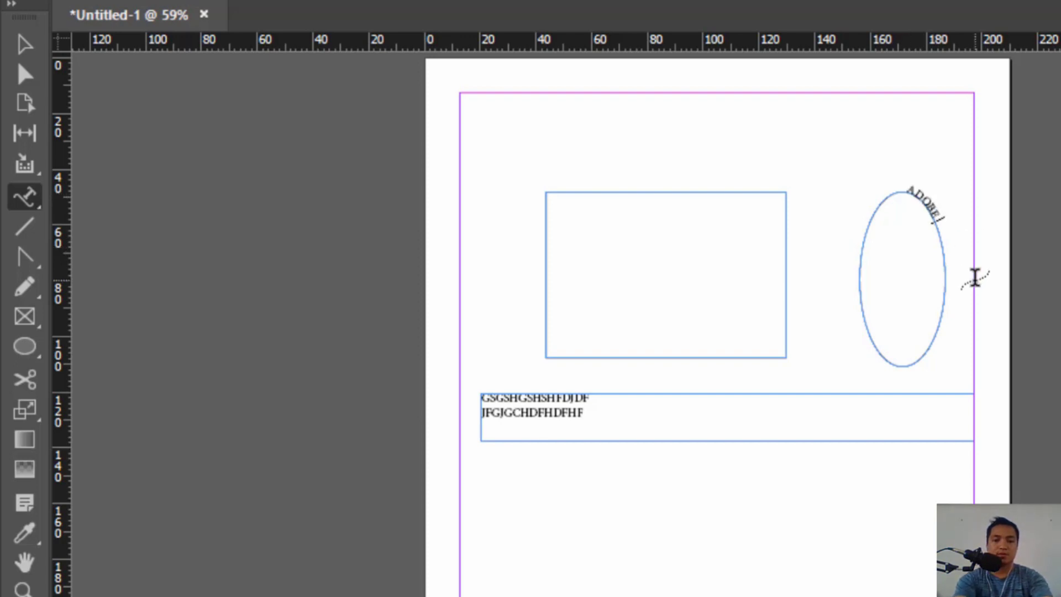
{"action": "type", "text": "DESIGN"}
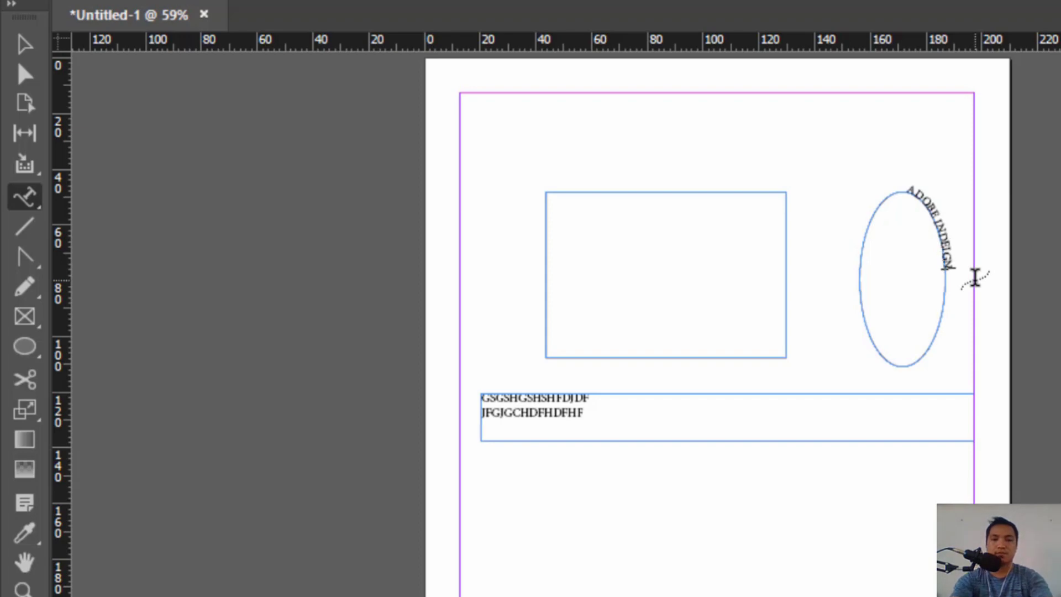
{"action": "left_click", "coordinate": [21, 47]}
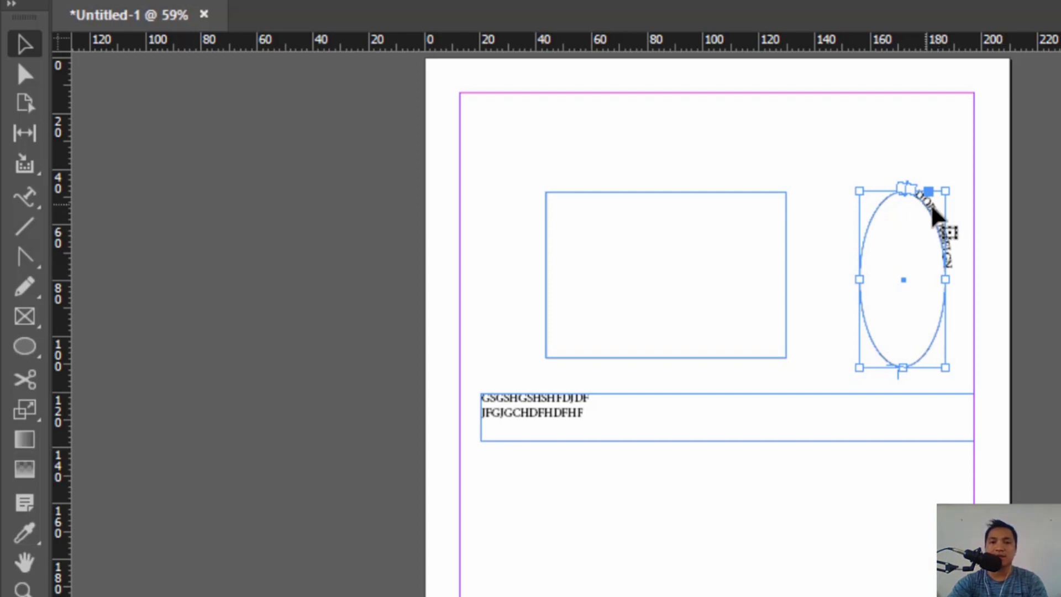
{"action": "left_click_drag", "start_coordinate": [940, 217], "coordinate": [919, 197]}
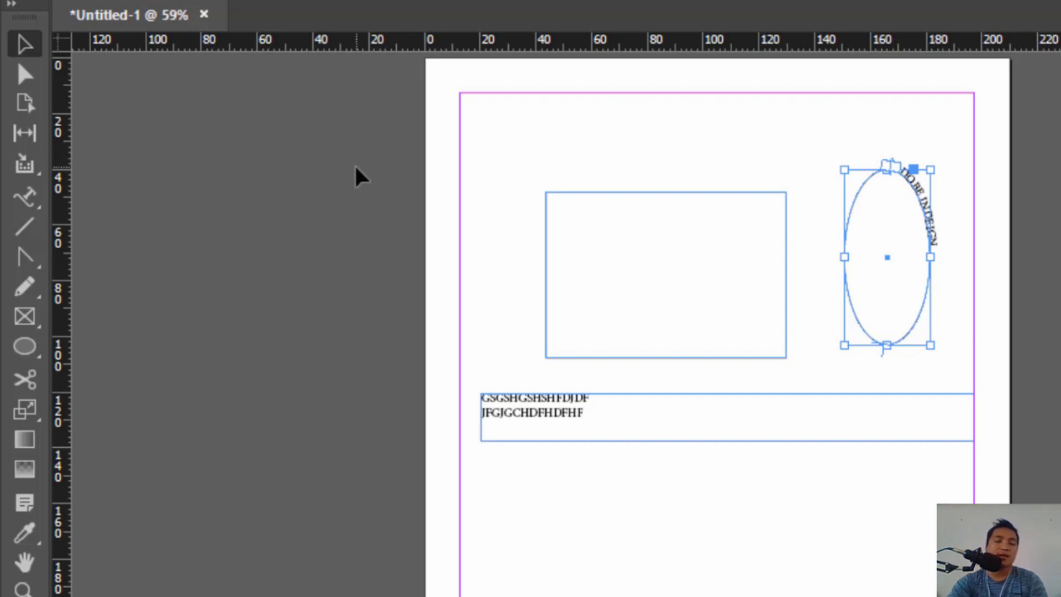
Step: Draw a horizontal line from margin to margin below the text frame with the Line tool and deselect it
{"action": "left_click", "coordinate": [31, 223]}
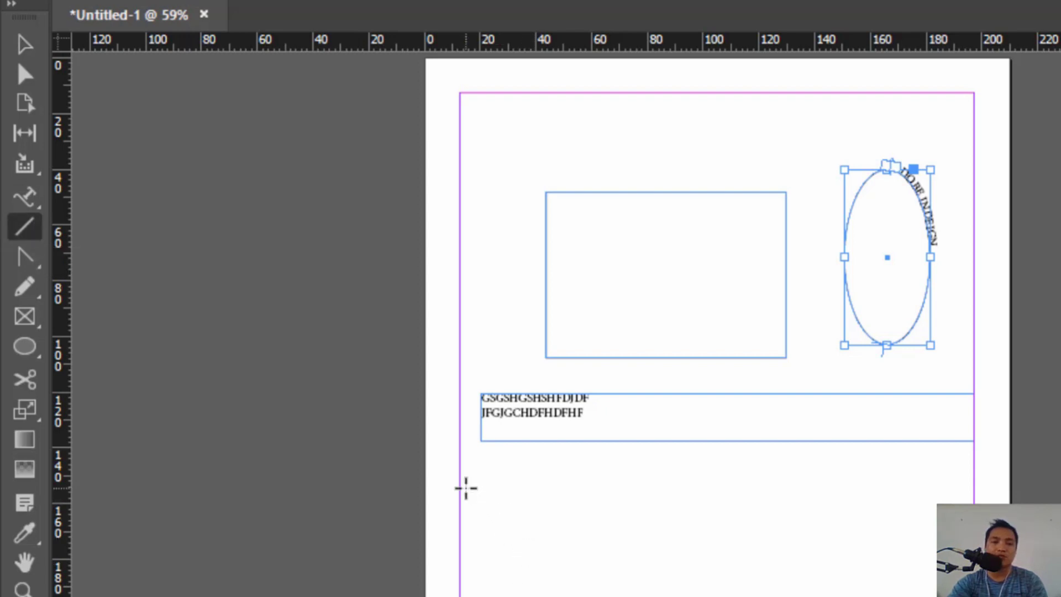
{"action": "mouse_move", "coordinate": [464, 489]}
{"action": "left_mouse_down"}
{"action": "mouse_move", "coordinate": [855, 503]}
{"action": "mouse_move", "coordinate": [913, 502]}
{"action": "mouse_move", "coordinate": [938, 494]}
{"action": "mouse_move", "coordinate": [938, 478]}
{"action": "mouse_move", "coordinate": [938, 498]}
{"action": "left_mouse_up"}
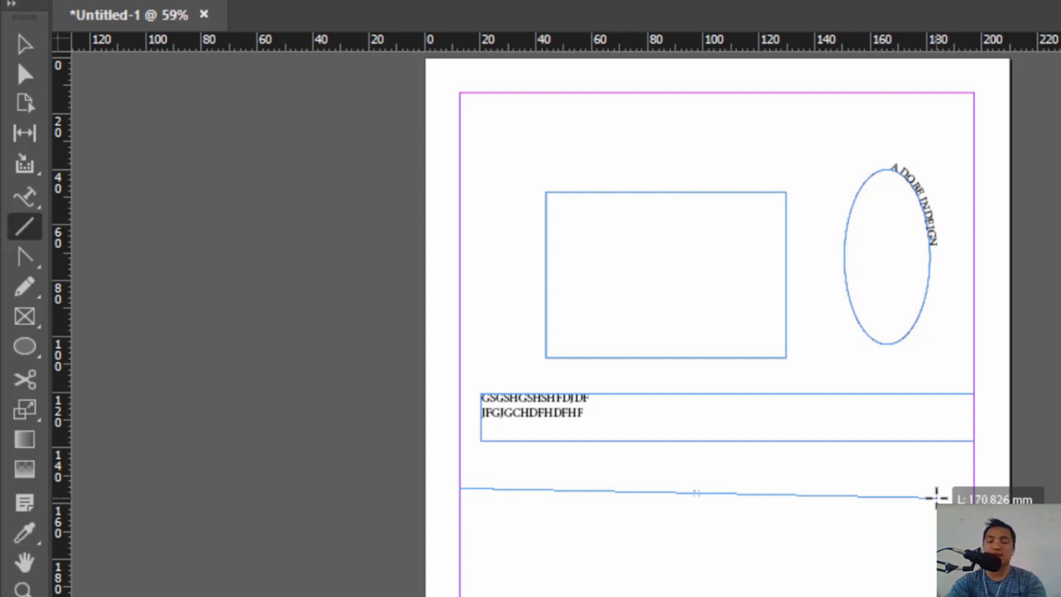
{"action": "left_click_drag", "start_coordinate": [937, 498], "coordinate": [973, 491]}
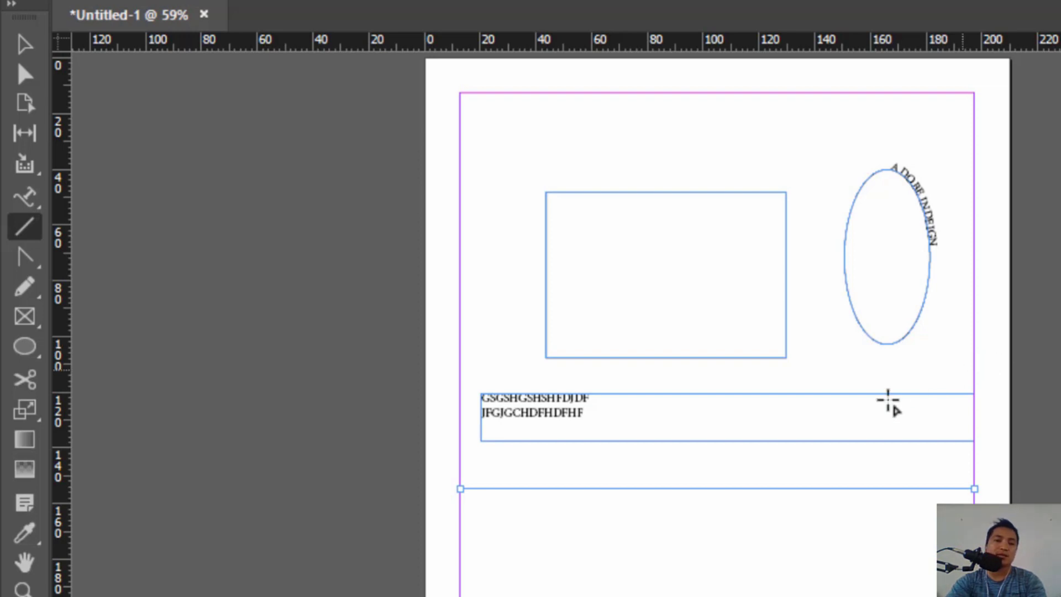
{"action": "left_click", "coordinate": [28, 42]}
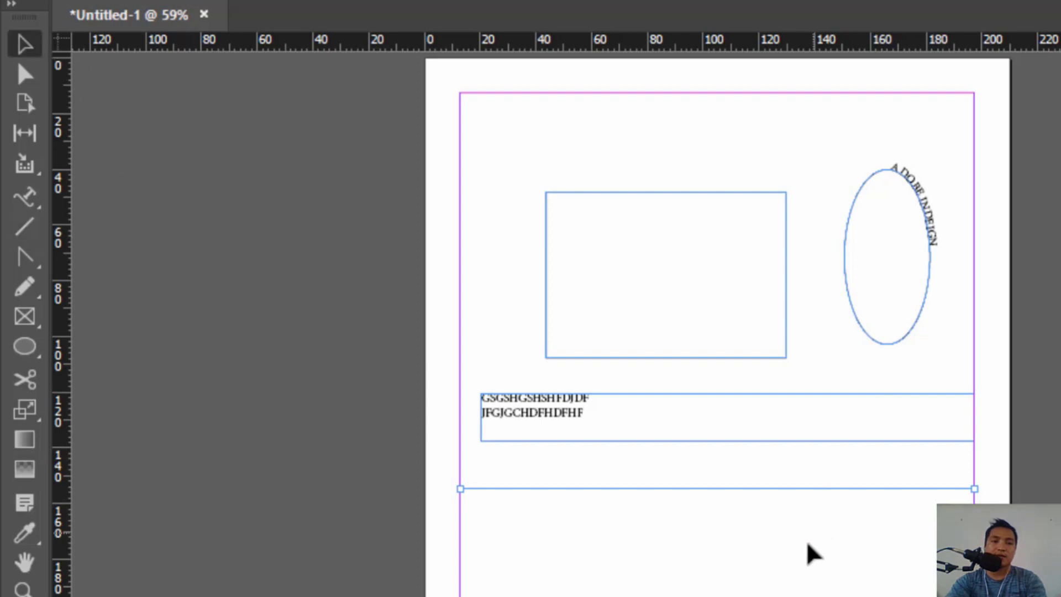
{"action": "left_click", "coordinate": [718, 530]}
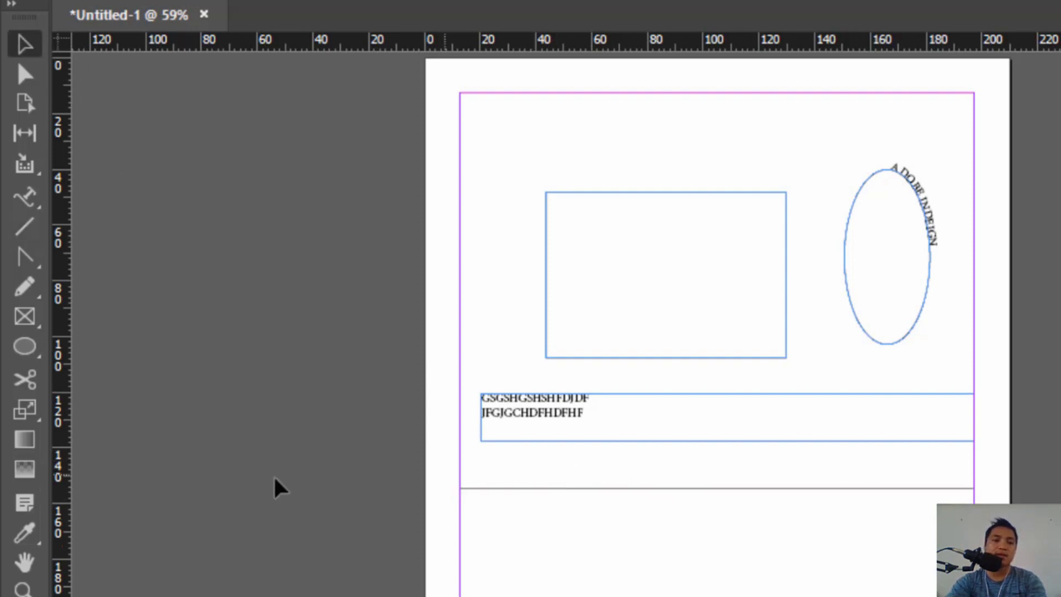
{"action": "left_click", "coordinate": [39, 266]}
{"action": "left_click", "coordinate": [141, 298]}
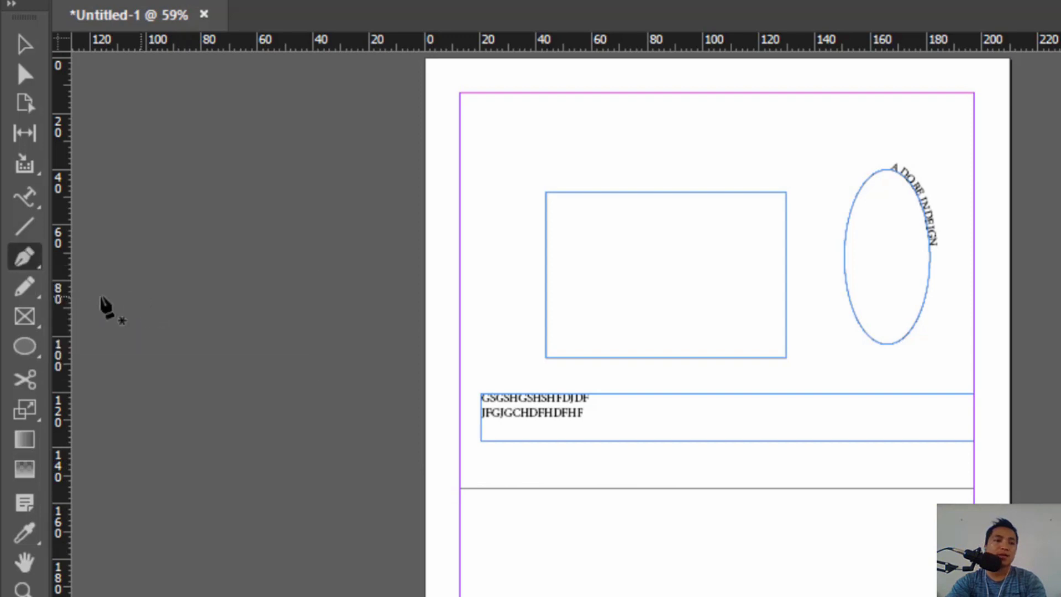
{"action": "left_click", "coordinate": [40, 277]}
{"action": "left_click", "coordinate": [166, 304]}
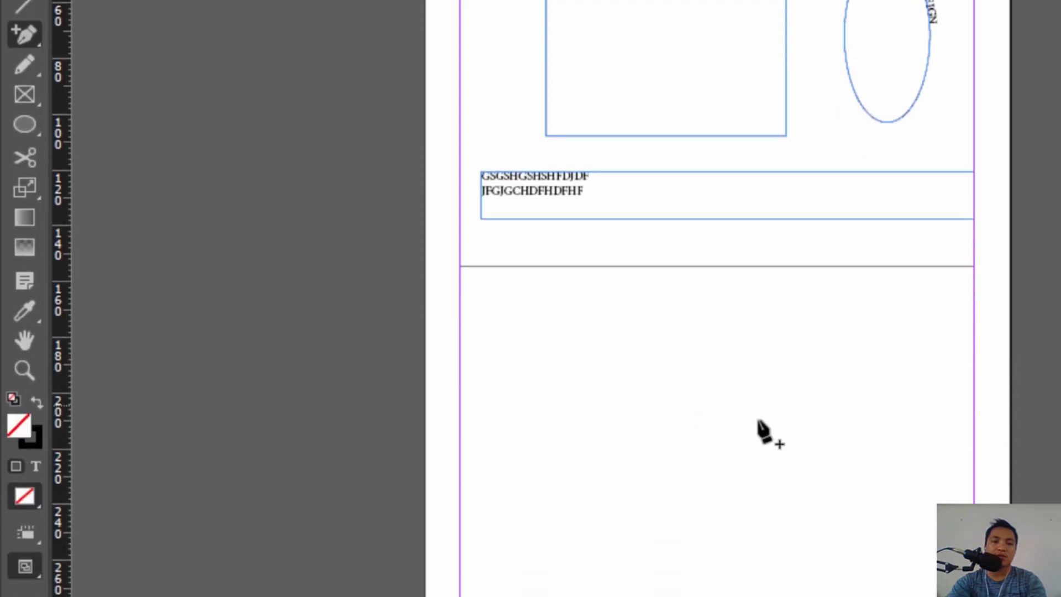
Step: Draw a large closed curved shape below the horizontal line with the Pen tool and move it closer to the line
{"action": "left_click", "coordinate": [31, 213]}
{"action": "left_click", "coordinate": [95, 52]}
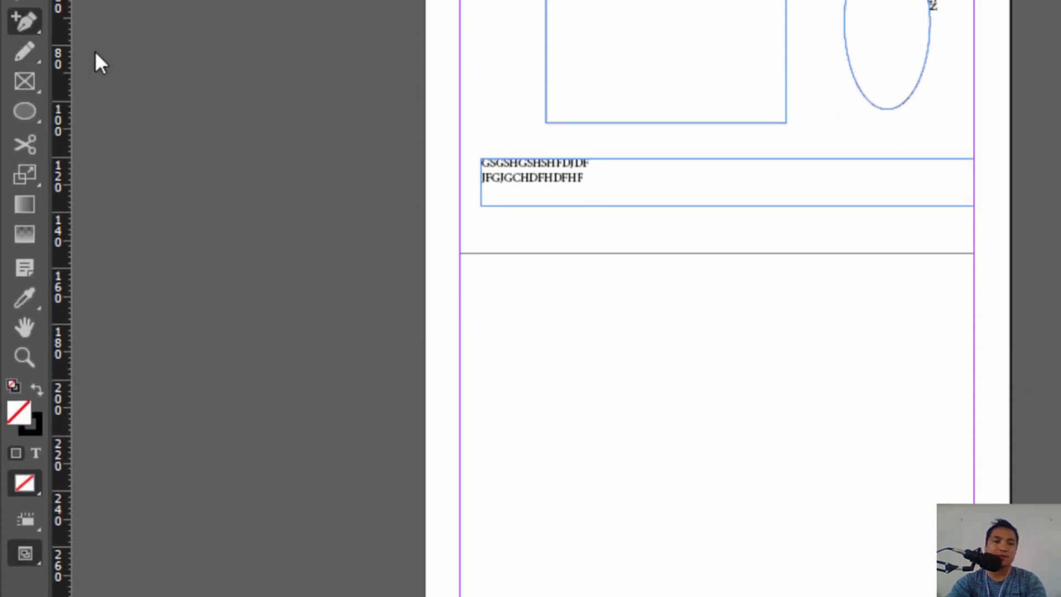
{"action": "left_click", "coordinate": [520, 428]}
{"action": "left_click_drag", "start_coordinate": [631, 366], "coordinate": [661, 358]}
{"action": "left_click_drag", "start_coordinate": [802, 350], "coordinate": [842, 338]}
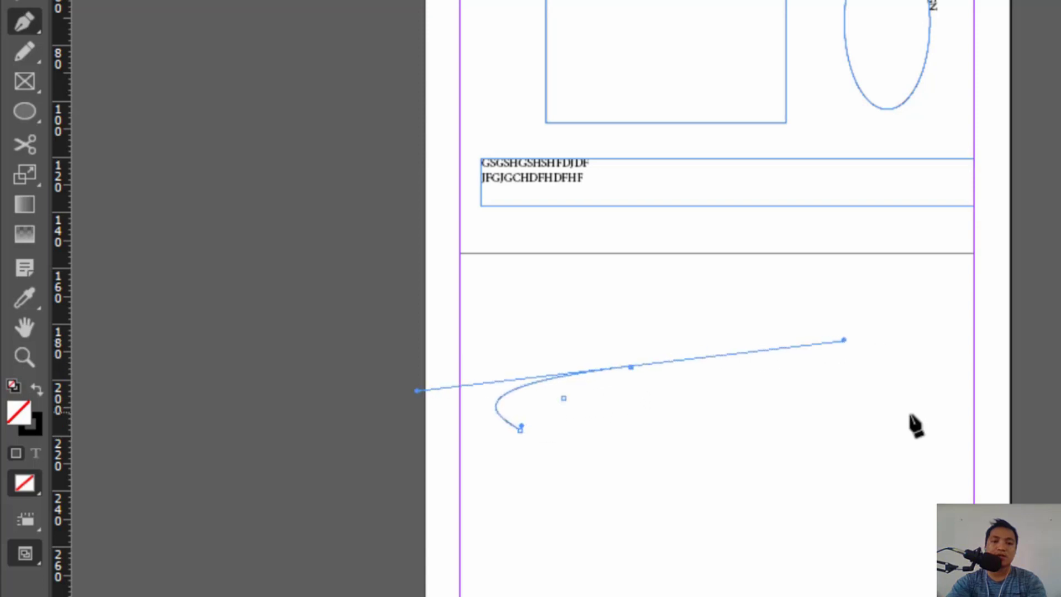
{"action": "left_click_drag", "start_coordinate": [909, 414], "coordinate": [902, 481]}
{"action": "left_click_drag", "start_coordinate": [685, 486], "coordinate": [626, 495]}
{"action": "left_click_drag", "start_coordinate": [560, 525], "coordinate": [511, 464]}
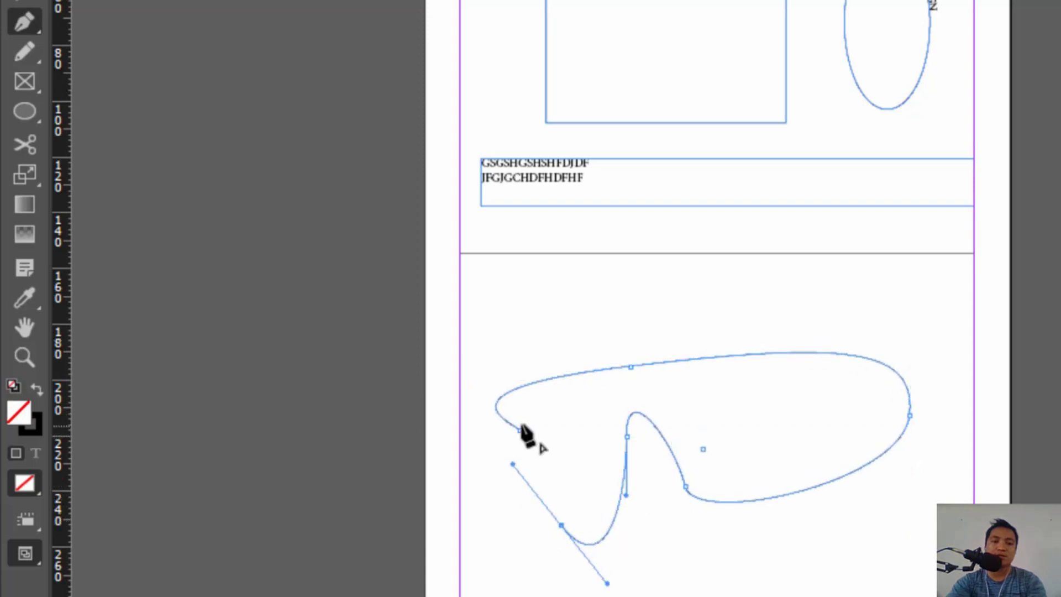
{"action": "left_click", "coordinate": [520, 428]}
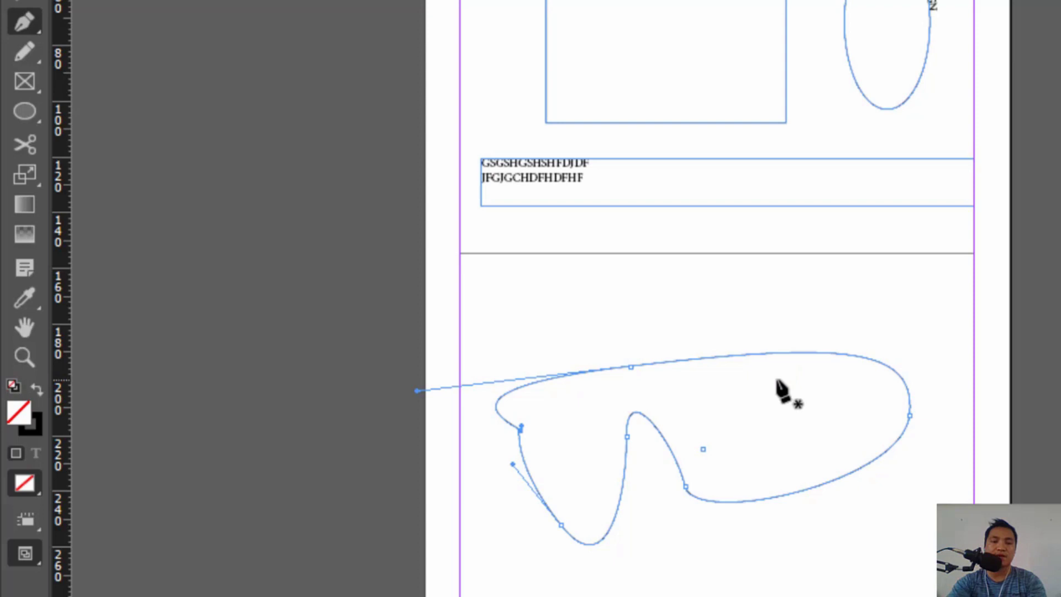
{"action": "key", "text": "v"}
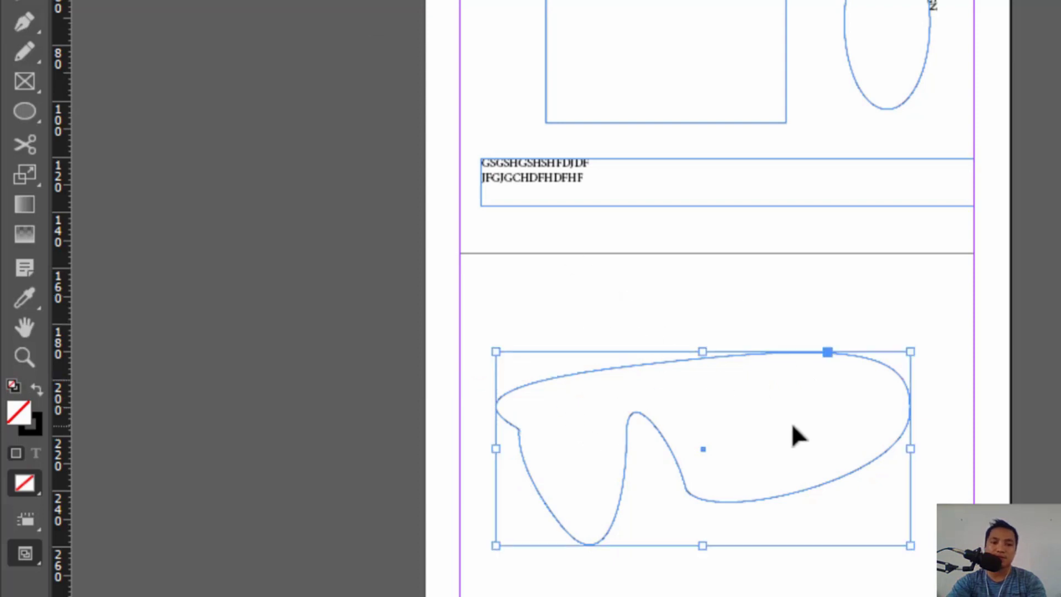
{"action": "left_click_drag", "start_coordinate": [788, 355], "coordinate": [801, 308]}
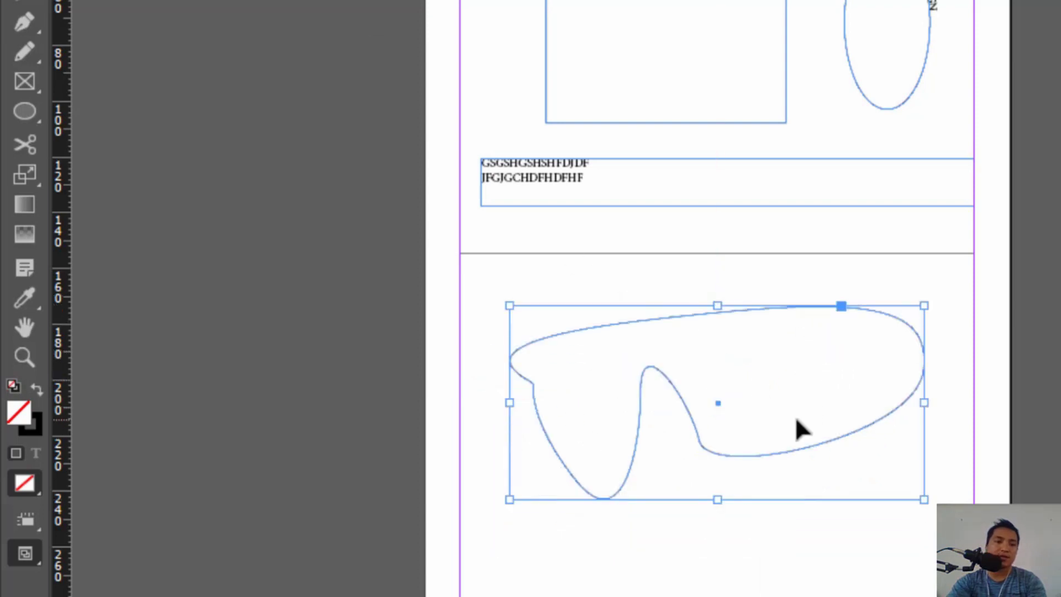
Step: Add an anchor point on the right part of the curved shape's upper edge with the Add Anchor Point tool
{"action": "left_click", "coordinate": [41, 28]}
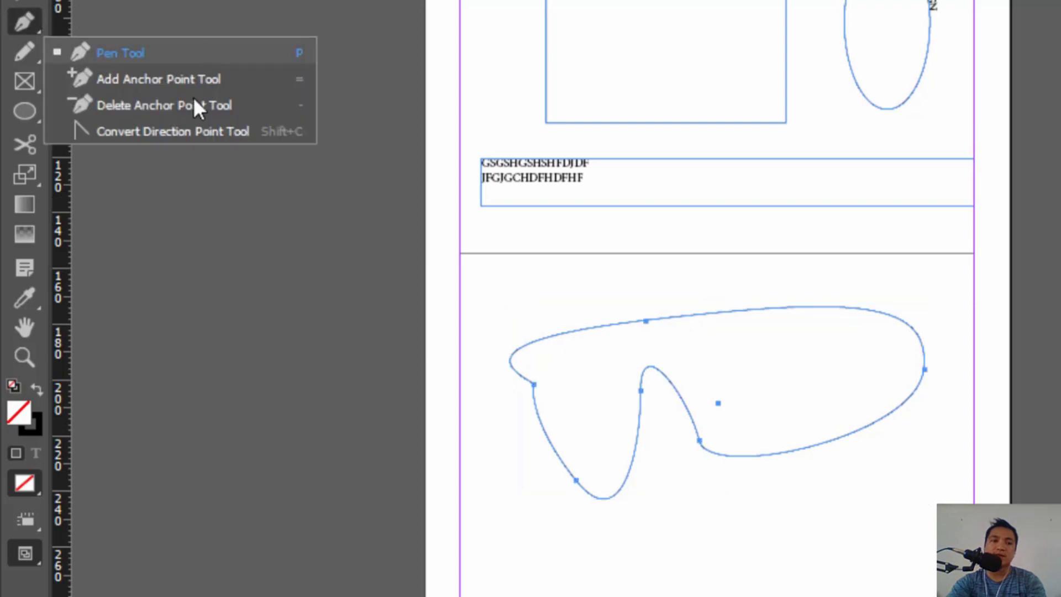
{"action": "left_click", "coordinate": [210, 83]}
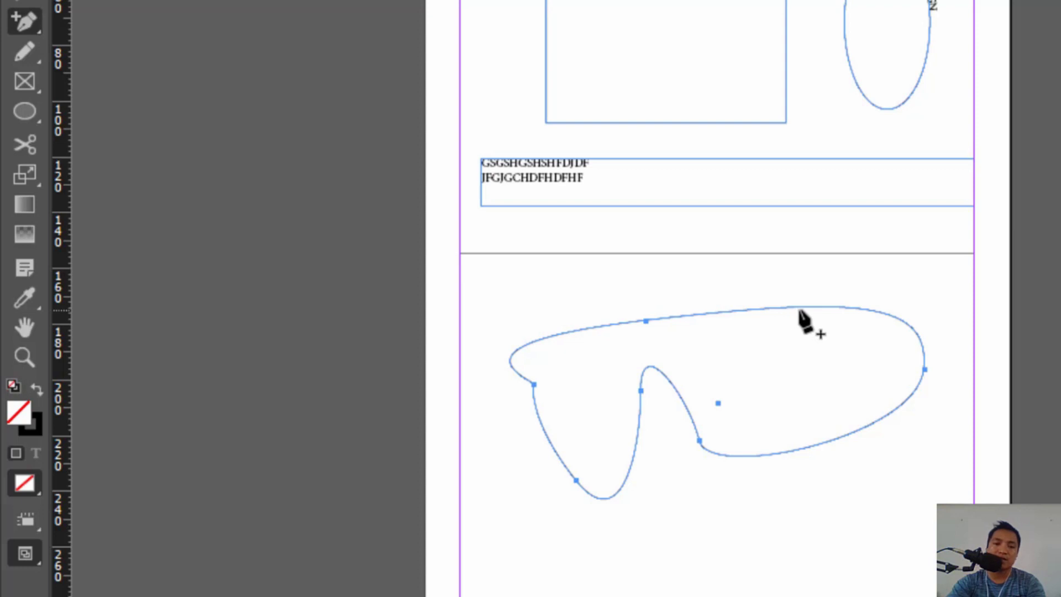
{"action": "left_click", "coordinate": [816, 308]}
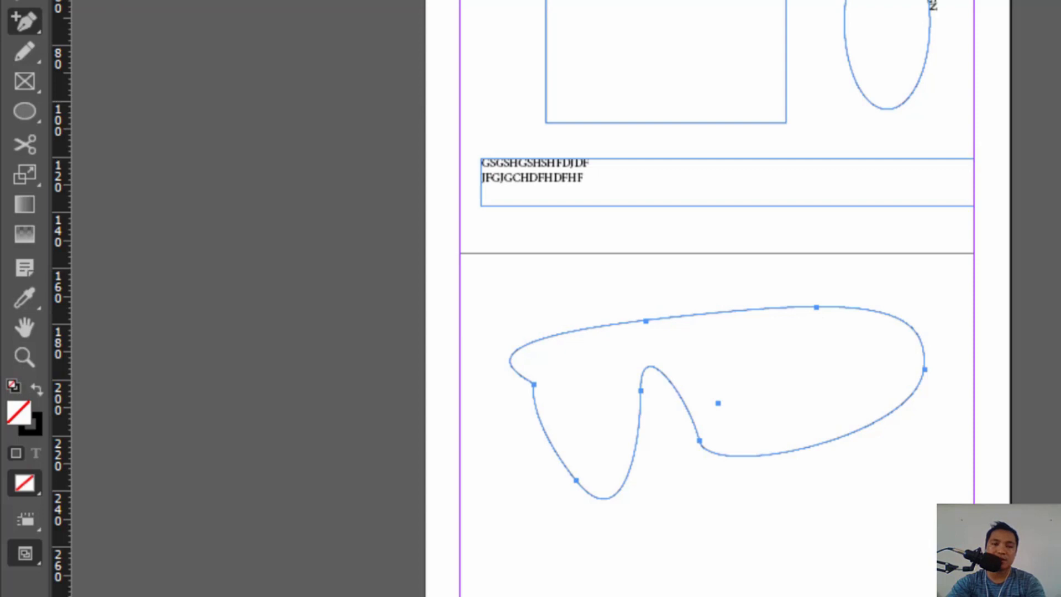
Step: Nudge the curved shape up with the Direct Selection tool and tilt the added anchor point's direction handles steeply to bulge the edge upward
{"action": "key", "text": "a"}
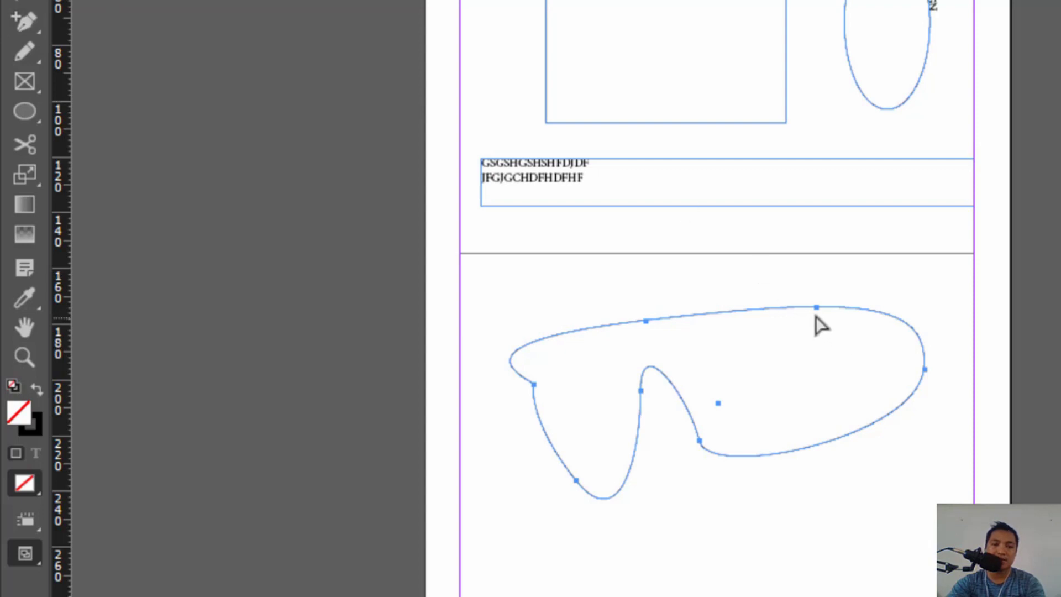
{"action": "mouse_move", "coordinate": [817, 316]}
{"action": "left_mouse_down"}
{"action": "mouse_move", "coordinate": [817, 360]}
{"action": "mouse_move", "coordinate": [817, 284]}
{"action": "mouse_move", "coordinate": [826, 299]}
{"action": "left_mouse_up"}
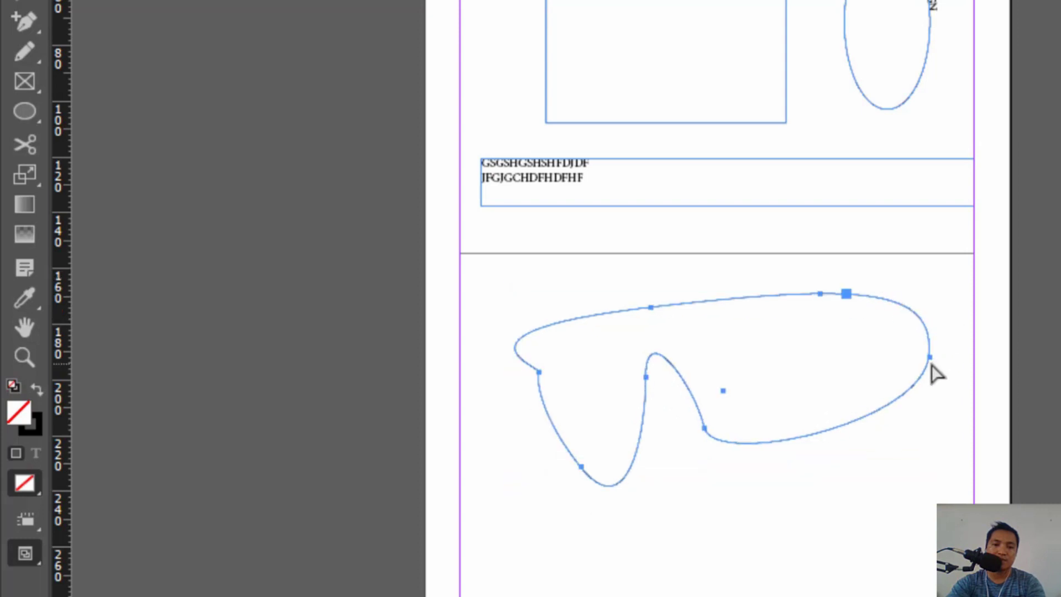
{"action": "left_click", "coordinate": [826, 312]}
{"action": "left_click", "coordinate": [822, 296]}
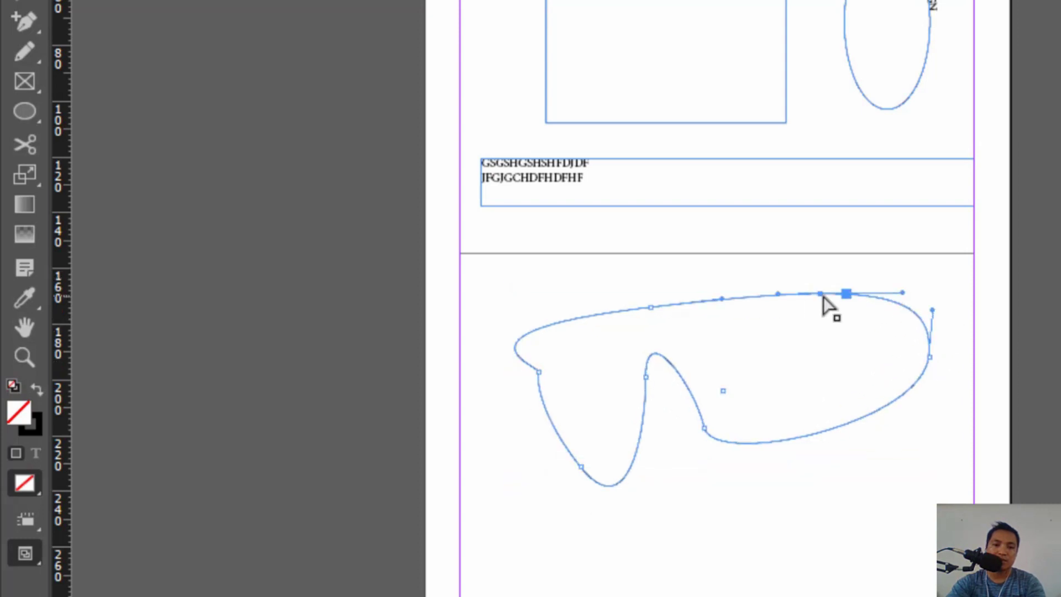
{"action": "left_click_drag", "start_coordinate": [903, 294], "coordinate": [899, 230]}
{"action": "left_click_drag", "start_coordinate": [786, 318], "coordinate": [802, 331]}
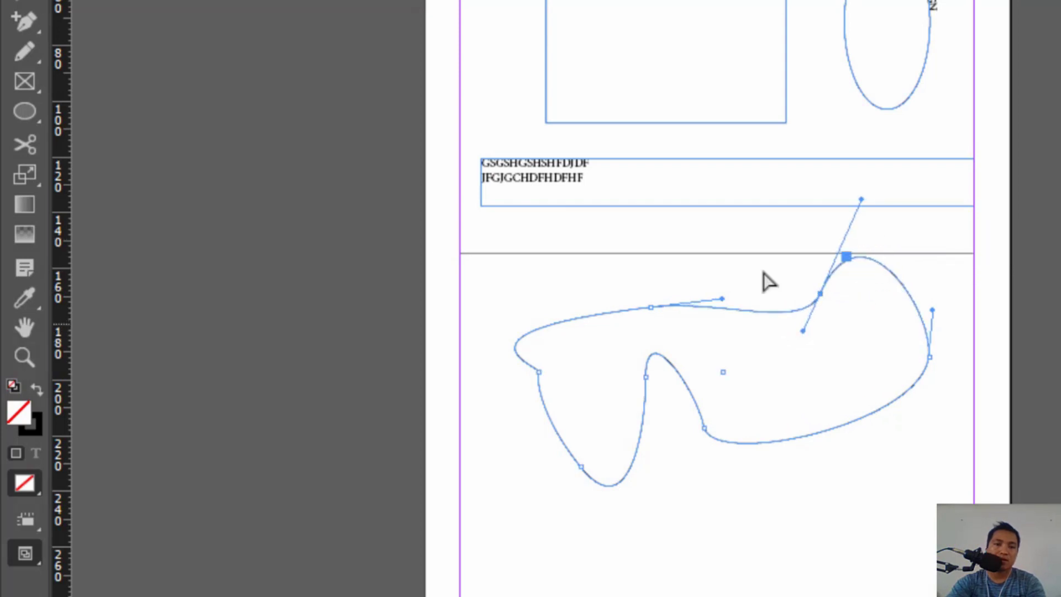
Step: Remove both anchor points on the curved shape's upper edge with the Delete Anchor Point tool
{"action": "left_click", "coordinate": [19, 17]}
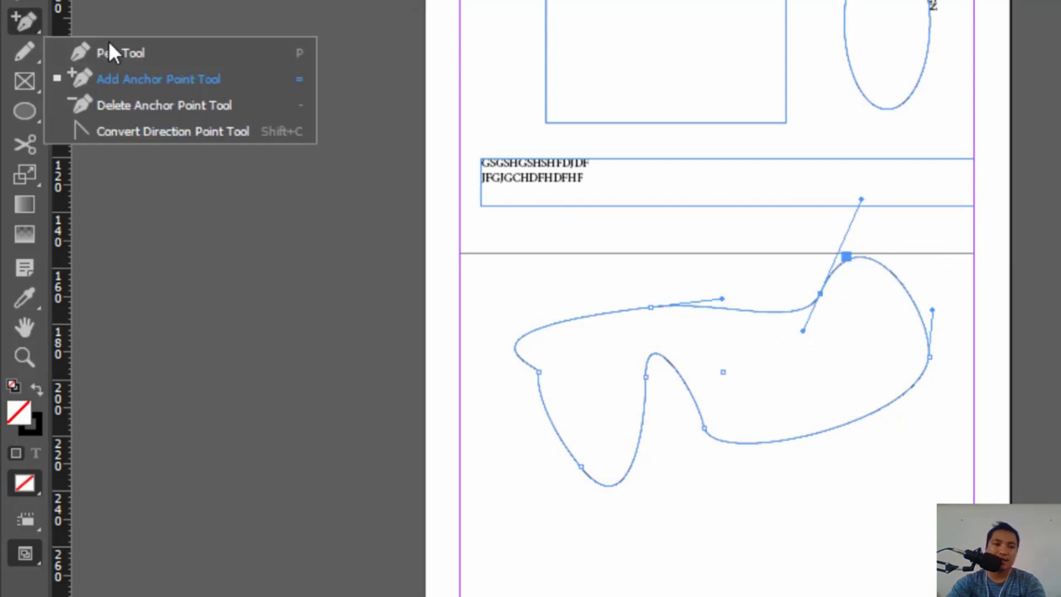
{"action": "left_click", "coordinate": [131, 108]}
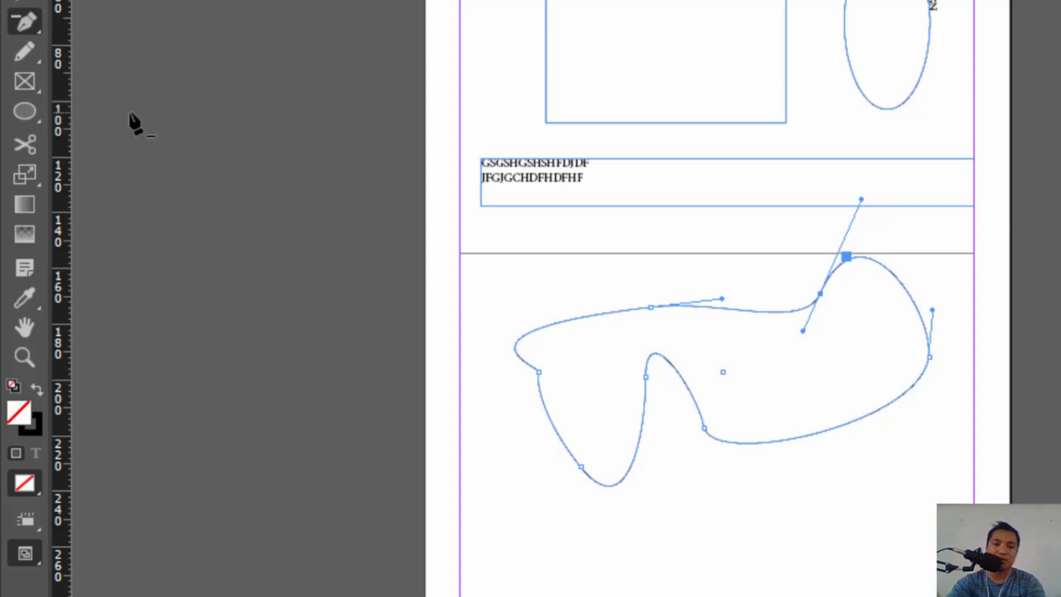
{"action": "left_click", "coordinate": [821, 298]}
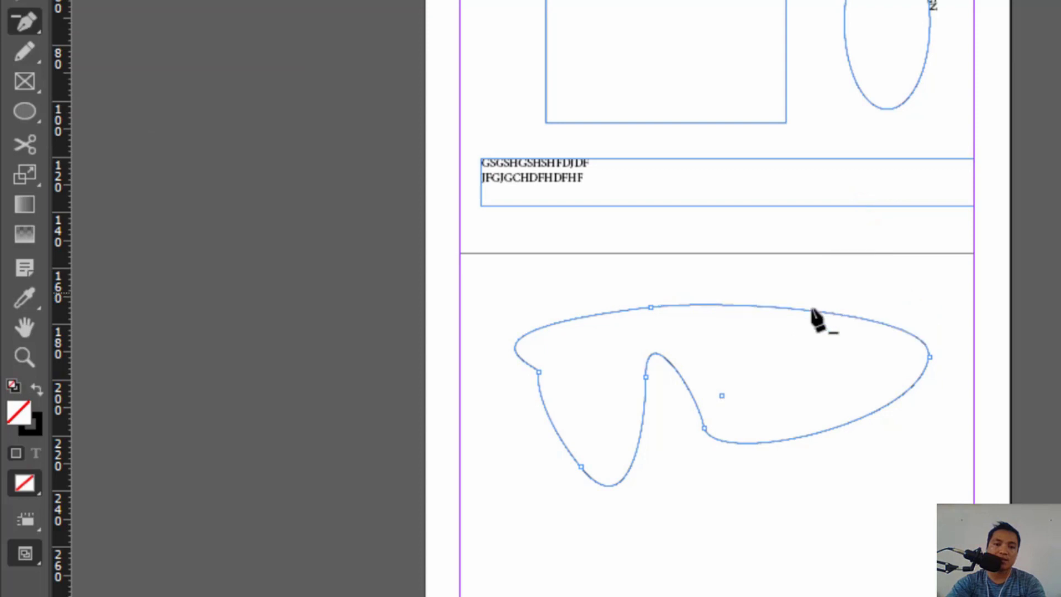
{"action": "left_click", "coordinate": [651, 308]}
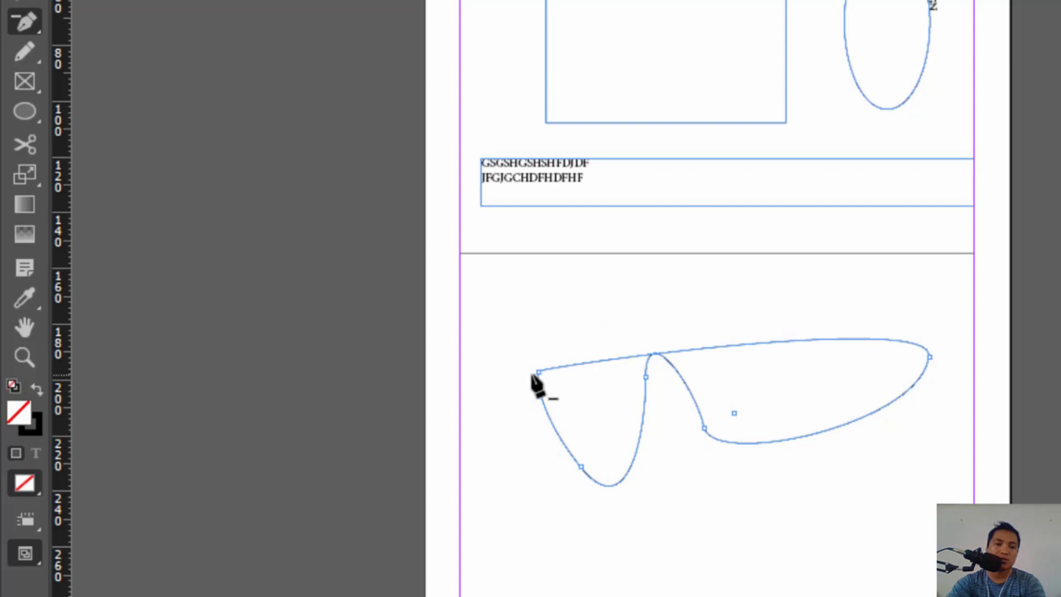
Step: Reshape the curve around the anchor point at the middle of the shape's lower edge by pulling new direction handles with the Convert Direction Point tool
{"action": "left_click", "coordinate": [37, 28]}
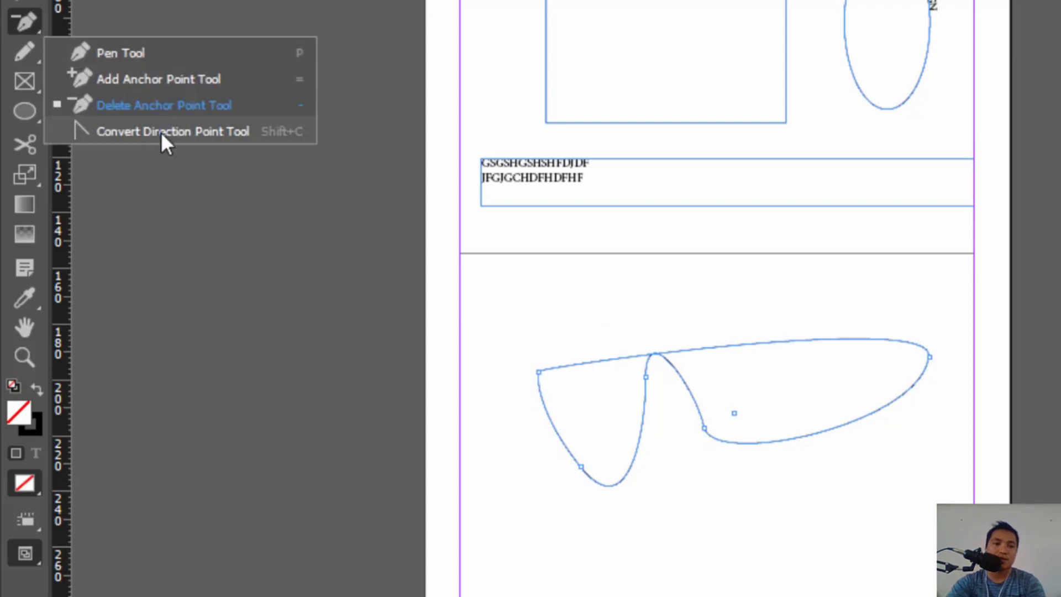
{"action": "left_click", "coordinate": [190, 131]}
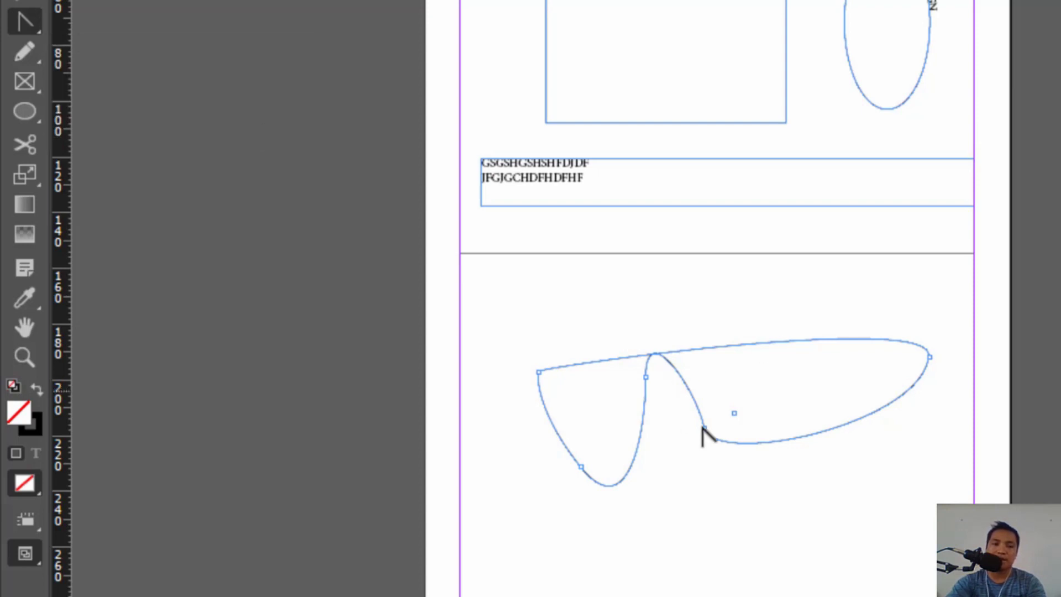
{"action": "scroll", "coordinate": [727, 441], "scroll_direction": "up", "scroll_amount": 2}
{"action": "scroll", "coordinate": [727, 486], "scroll_direction": "down", "scroll_amount": 2}
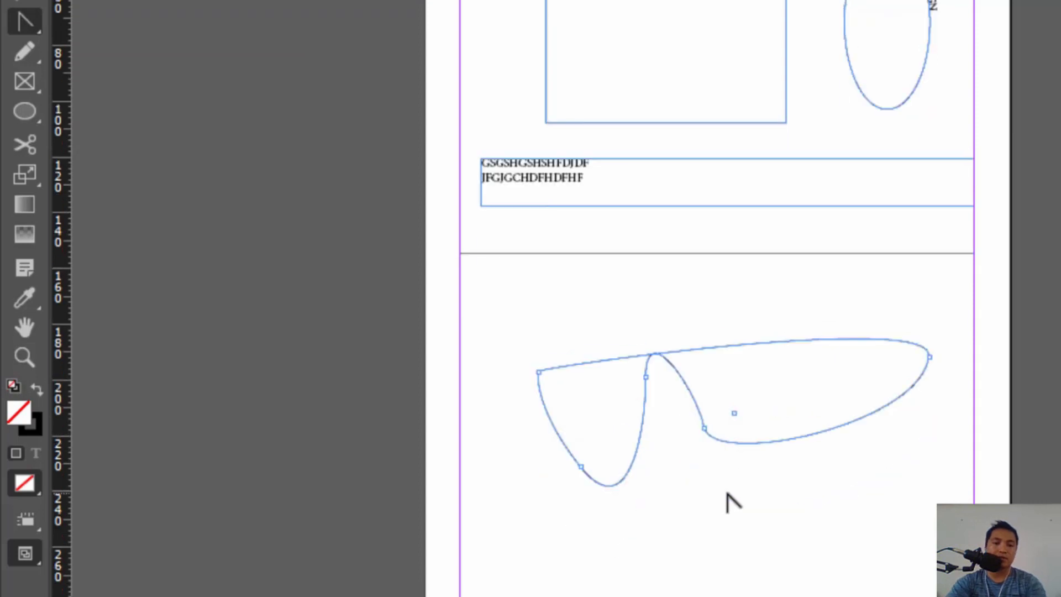
{"action": "scroll", "coordinate": [718, 480], "scroll_direction": "up", "scroll_amount": 2}
{"action": "scroll", "coordinate": [713, 434], "scroll_direction": "up", "scroll_amount": 2}
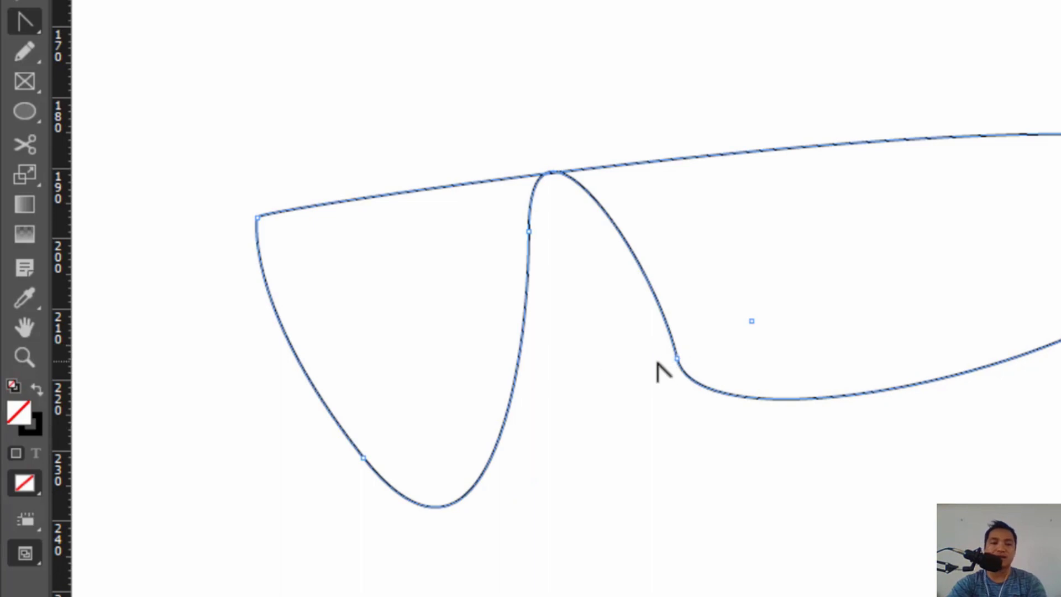
{"action": "left_click_drag", "start_coordinate": [676, 360], "coordinate": [715, 331]}
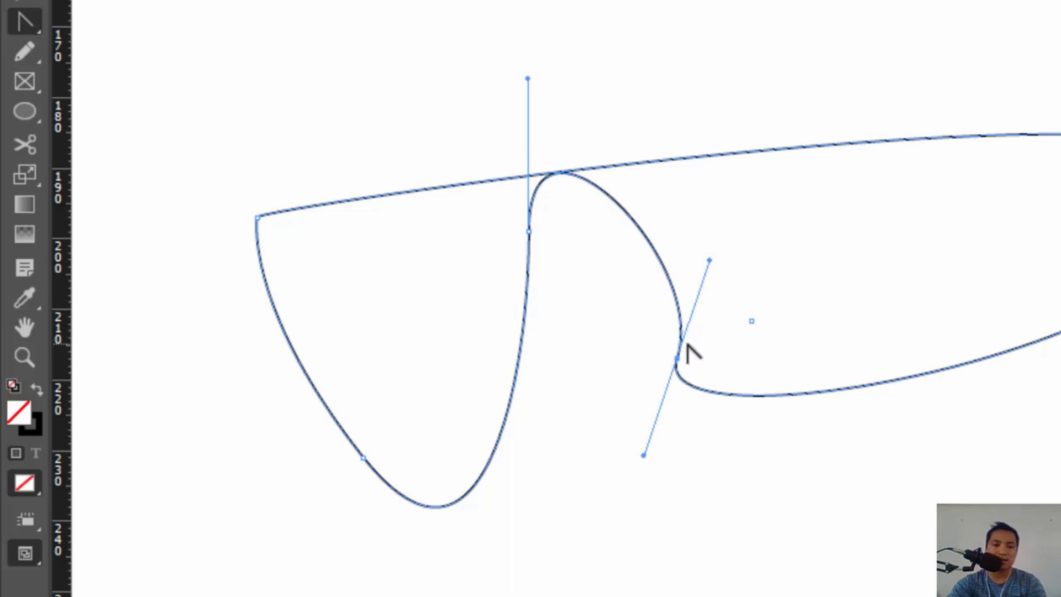
{"action": "left_click_drag", "start_coordinate": [710, 261], "coordinate": [871, 250]}
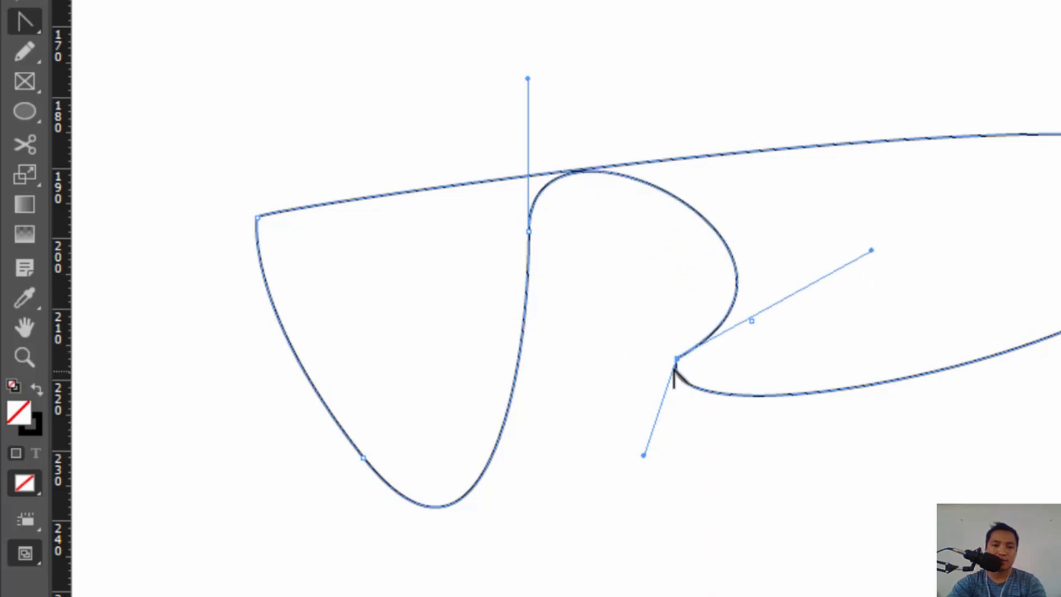
{"action": "left_click_drag", "start_coordinate": [677, 359], "coordinate": [673, 405]}
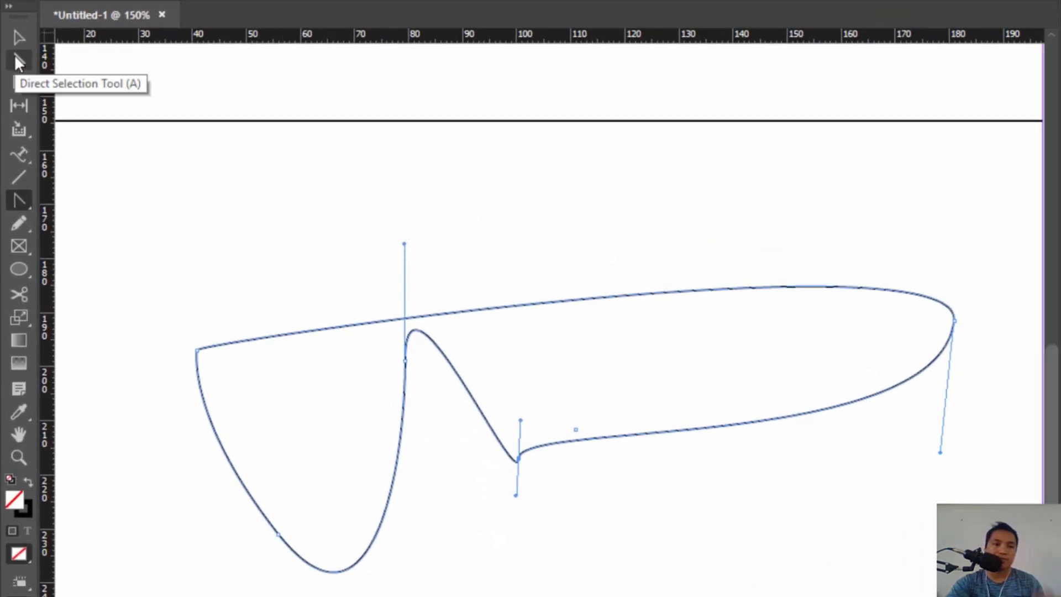
Step: Shift the converted anchor point to the right with the Direct Selection tool and tilt its direction handles to smooth the lower edge
{"action": "left_click", "coordinate": [17, 61]}
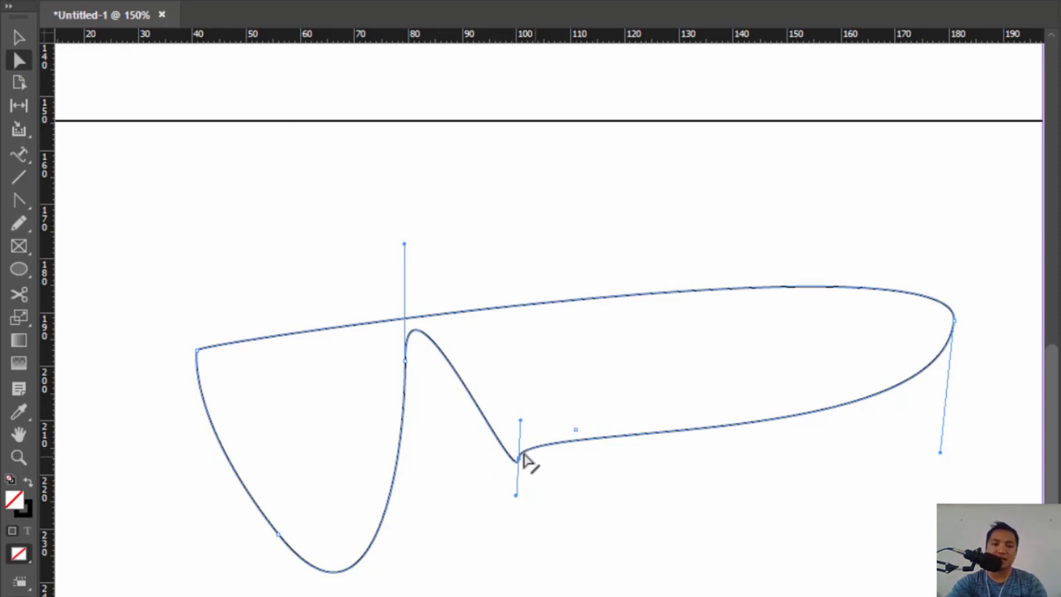
{"action": "left_click_drag", "start_coordinate": [519, 461], "coordinate": [545, 490]}
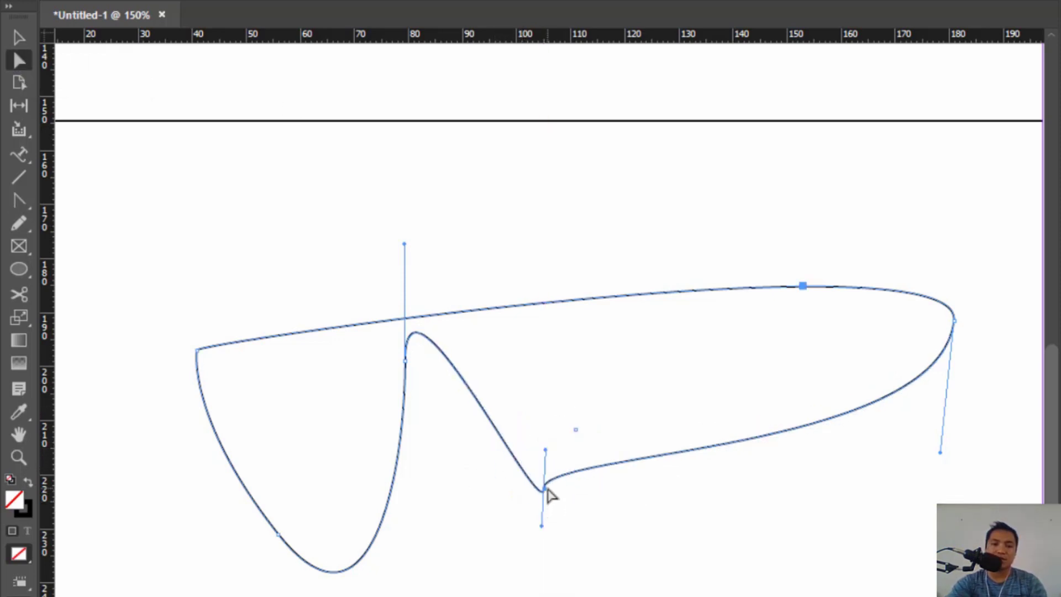
{"action": "left_click_drag", "start_coordinate": [545, 451], "coordinate": [564, 469]}
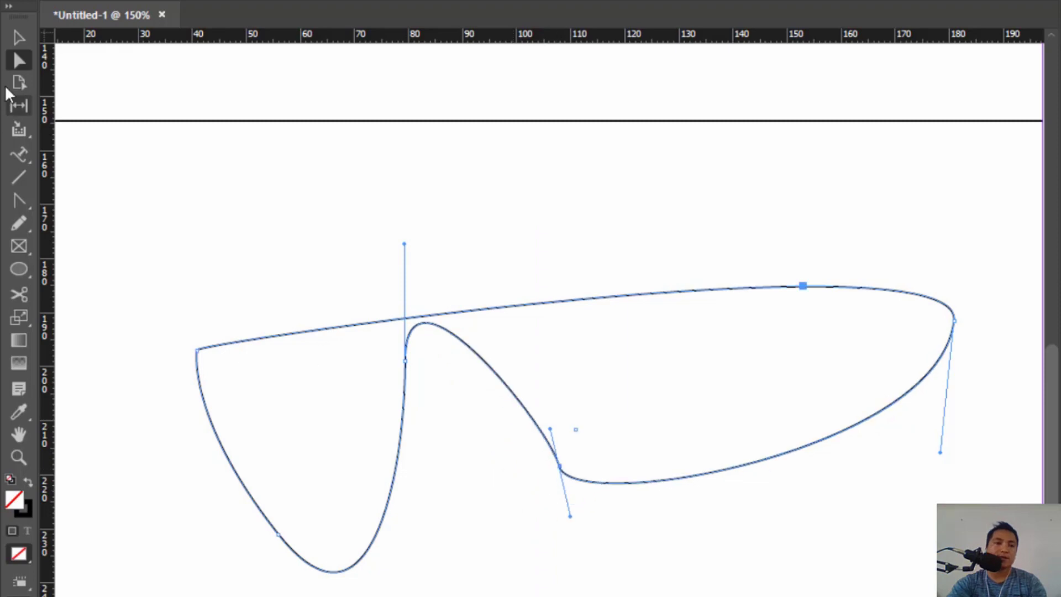
{"action": "left_click", "coordinate": [17, 40]}
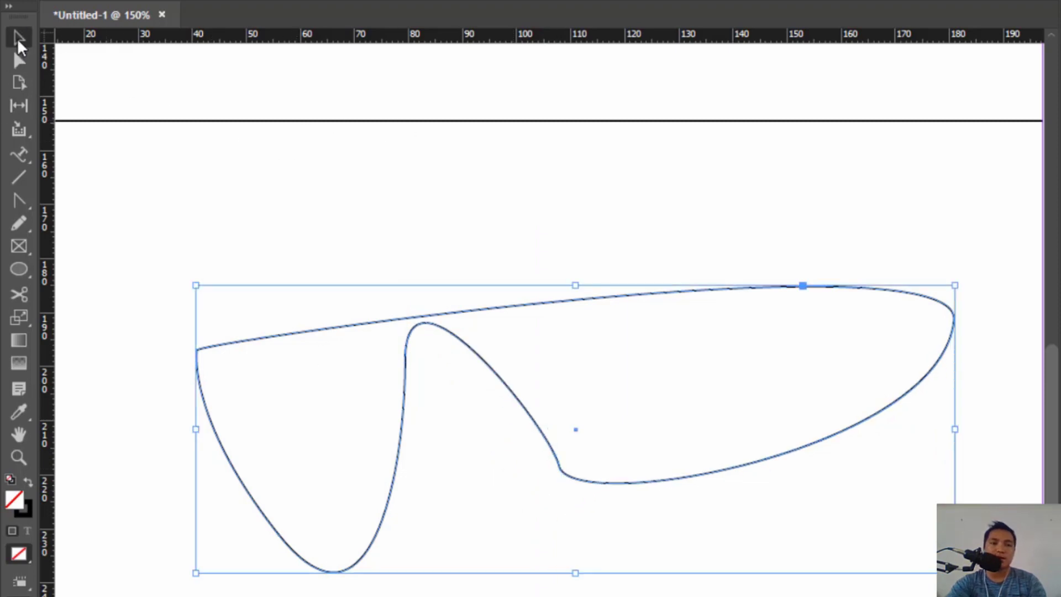
Step: Draw a freehand handwriting-like scribble between the horizontal line and the curved shape with the Pencil tool
{"action": "left_click", "coordinate": [24, 227]}
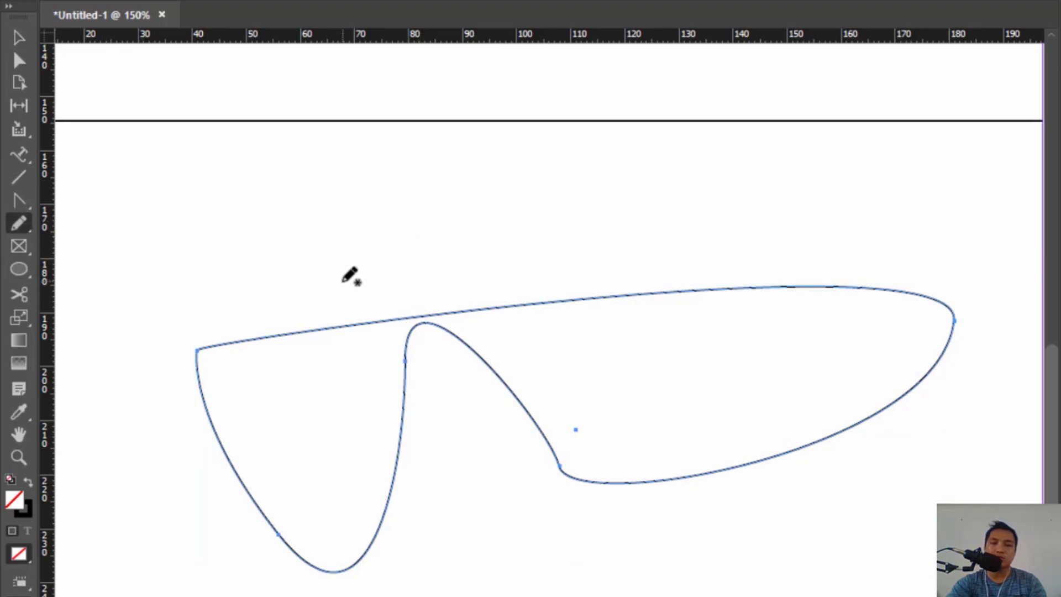
{"action": "mouse_move", "coordinate": [342, 282]}
{"action": "left_mouse_down"}
{"action": "mouse_move", "coordinate": [416, 157]}
{"action": "mouse_move", "coordinate": [422, 285]}
{"action": "mouse_move", "coordinate": [494, 206]}
{"action": "mouse_move", "coordinate": [592, 184]}
{"action": "mouse_move", "coordinate": [630, 182]}
{"action": "mouse_move", "coordinate": [682, 243]}
{"action": "left_mouse_up"}
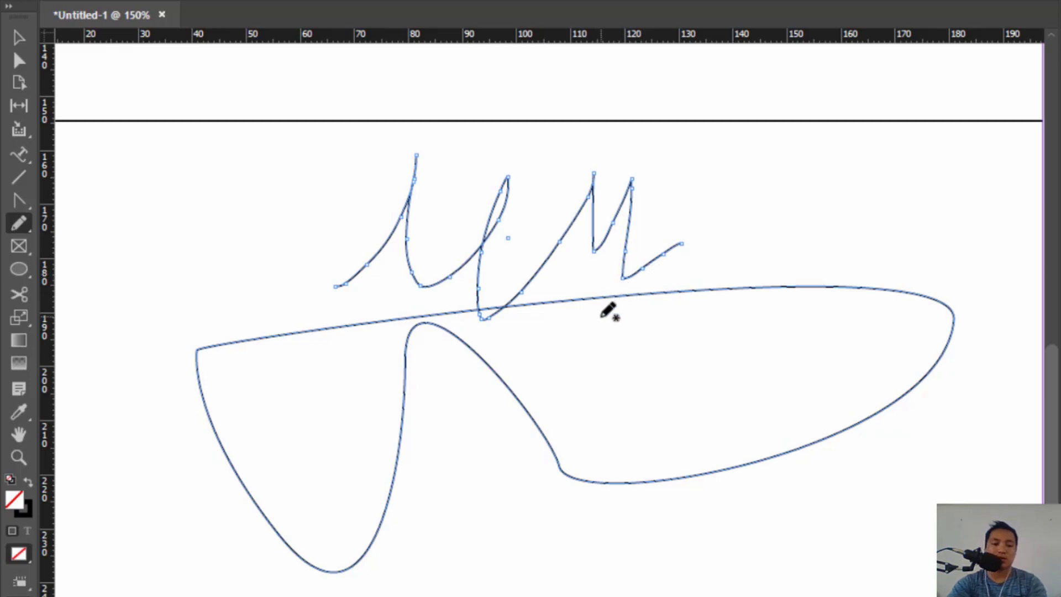
{"action": "key", "text": "ctrl+minus"}
{"action": "key", "text": "ctrl+minus"}
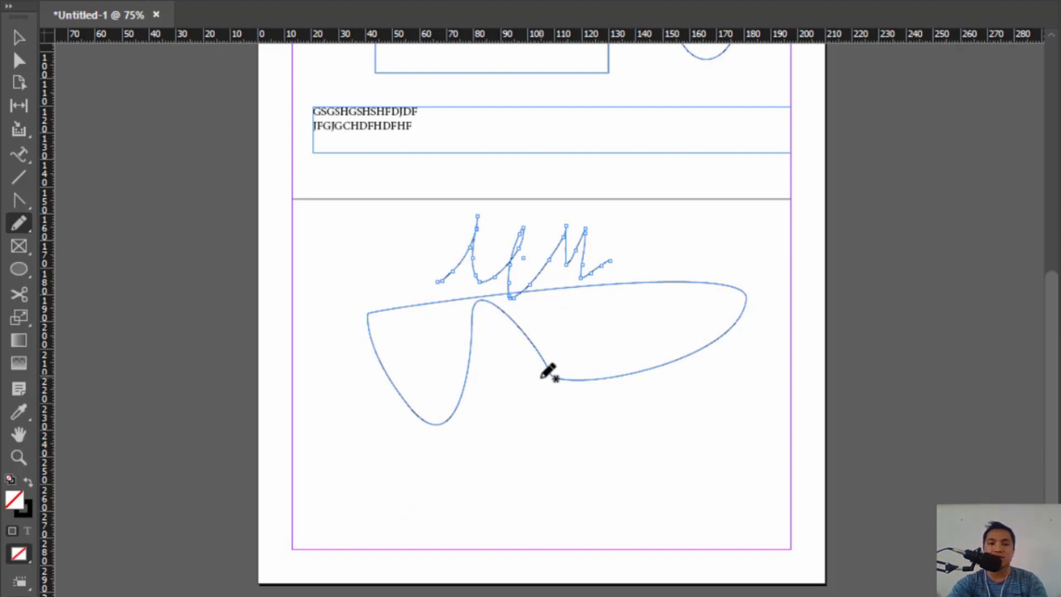
Step: Draw a rectangle frame about 52 mm by 36.5 mm in the page's lower left corner and nudge it slightly left
{"action": "left_click", "coordinate": [29, 250]}
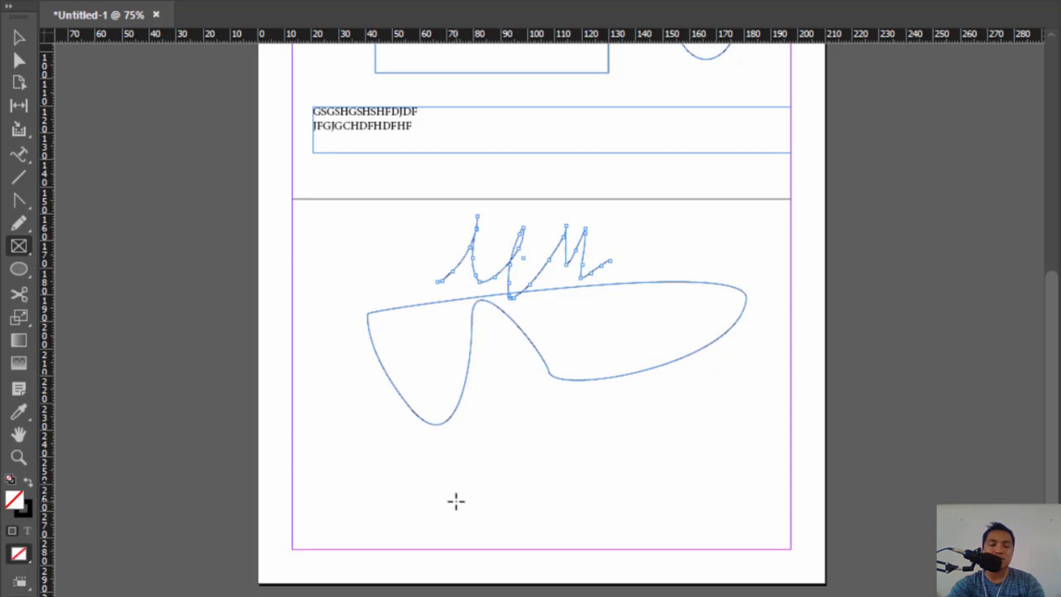
{"action": "mouse_move", "coordinate": [320, 436]}
{"action": "left_mouse_down"}
{"action": "mouse_move", "coordinate": [485, 525]}
{"action": "mouse_move", "coordinate": [459, 535]}
{"action": "left_mouse_up"}
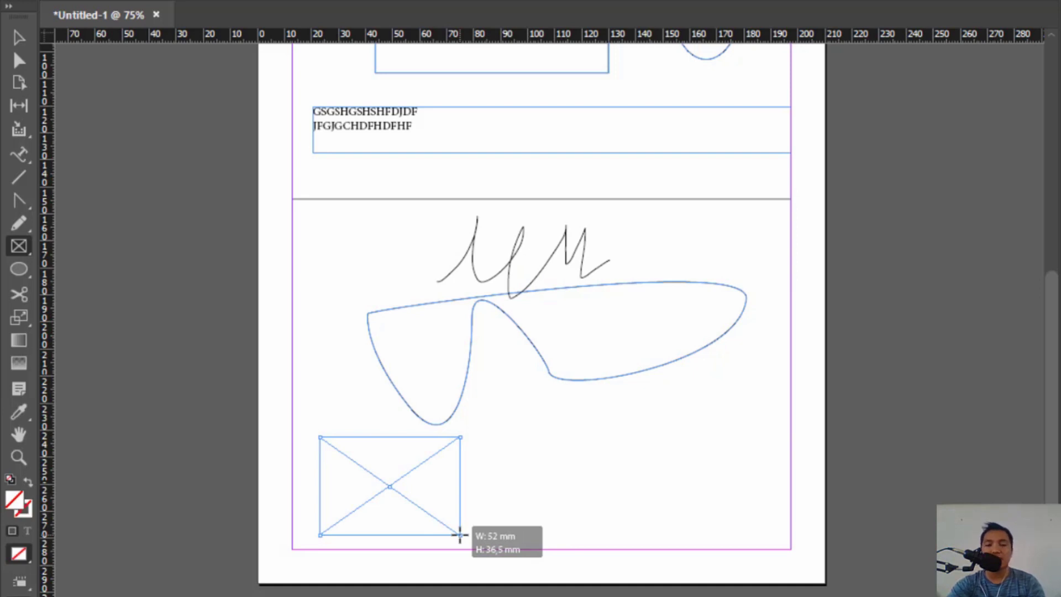
{"action": "left_click", "coordinate": [18, 37]}
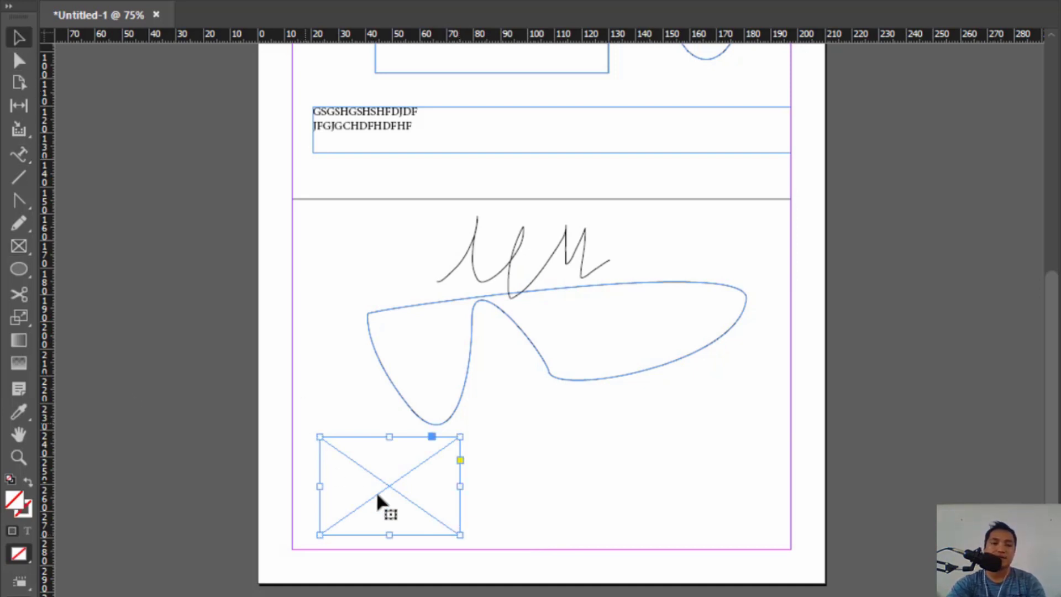
{"action": "left_click_drag", "start_coordinate": [399, 489], "coordinate": [380, 509]}
Step: Place the image Spanduk Keselamatan POLDA into the selected rectangle frame
{"action": "left_click", "coordinate": [77, 2]}
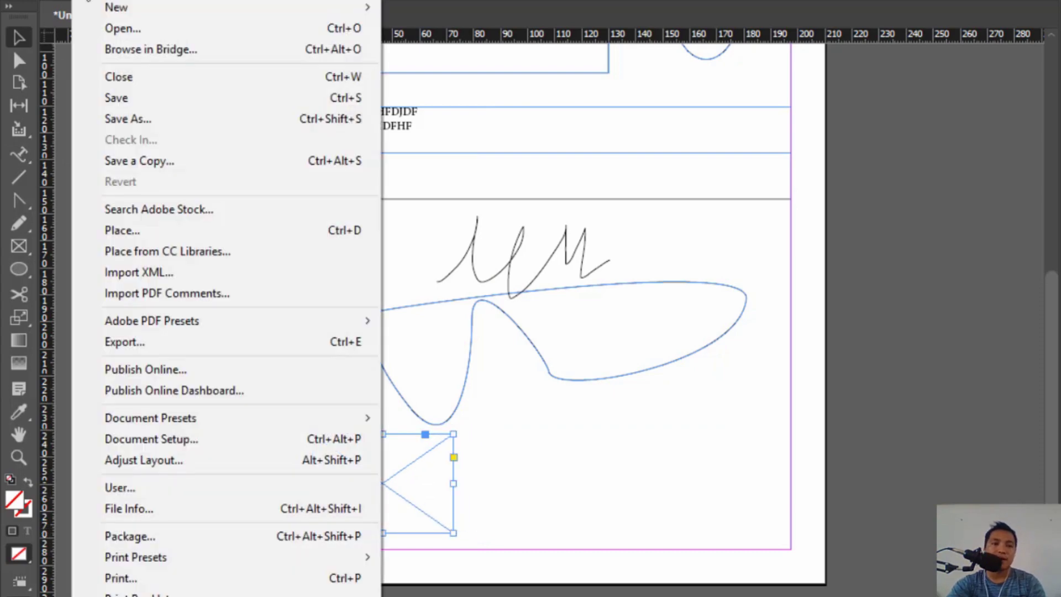
{"action": "left_click", "coordinate": [169, 230]}
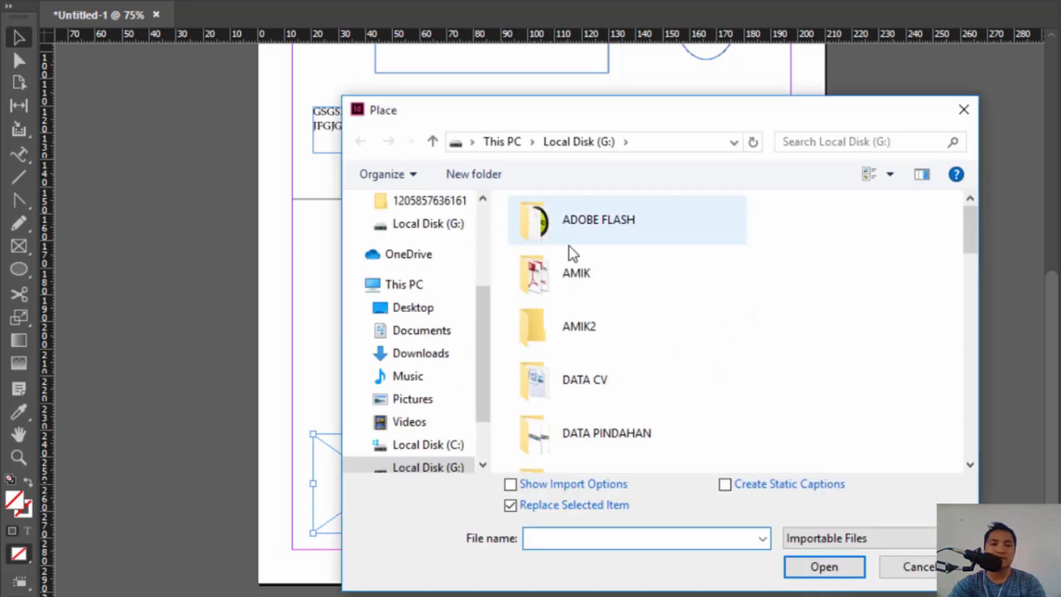
{"action": "scroll", "coordinate": [597, 397], "scroll_direction": "down", "scroll_amount": 10}
{"action": "scroll", "coordinate": [633, 415], "scroll_direction": "down", "scroll_amount": 3}
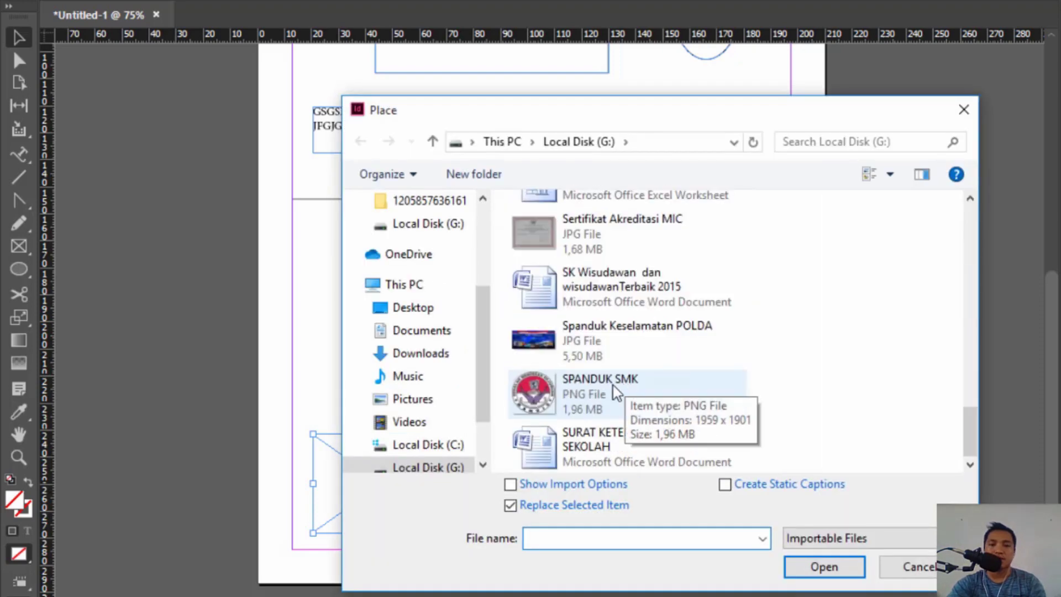
{"action": "left_click", "coordinate": [601, 346]}
{"action": "left_click", "coordinate": [823, 567]}
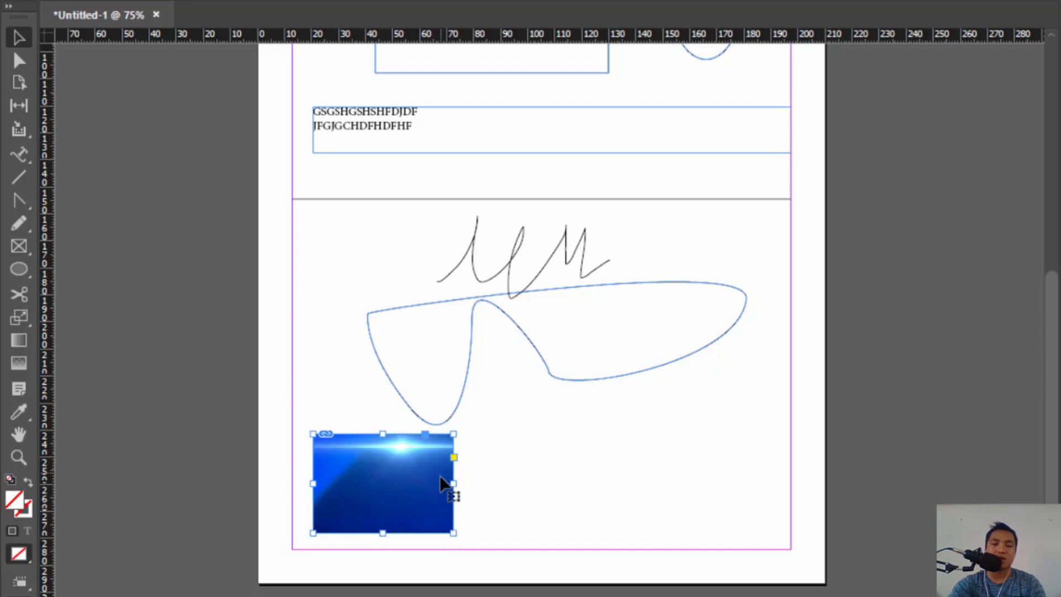
Step: Shift the placed image inside its frame and move the frame slightly right and down on the page
{"action": "left_click_drag", "start_coordinate": [402, 490], "coordinate": [526, 507]}
{"action": "left_click_drag", "start_coordinate": [418, 511], "coordinate": [506, 497]}
{"action": "left_click", "coordinate": [497, 533]}
{"action": "left_click_drag", "start_coordinate": [497, 533], "coordinate": [403, 528]}
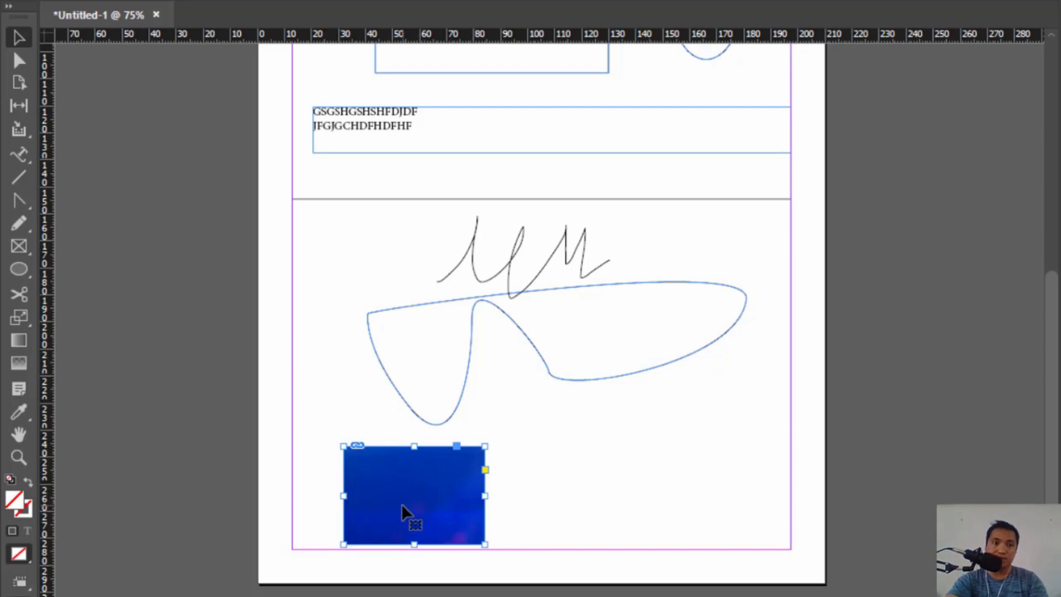
Step: Fit the placed image proportionally inside its frame with Fit Content Proportionally
{"action": "left_click", "coordinate": [274, 14]}
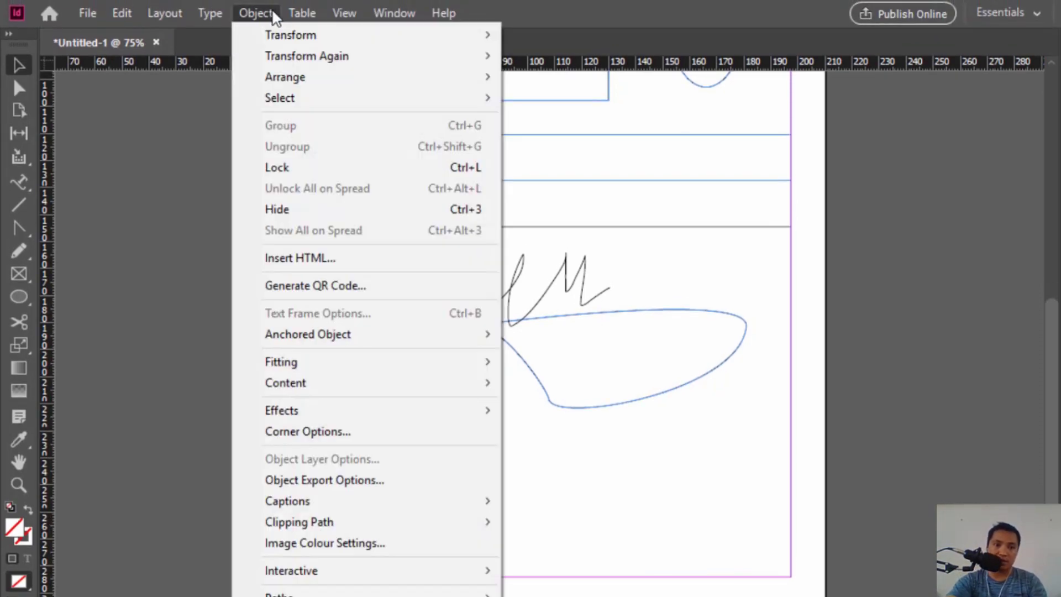
{"action": "mouse_move", "coordinate": [363, 371]}
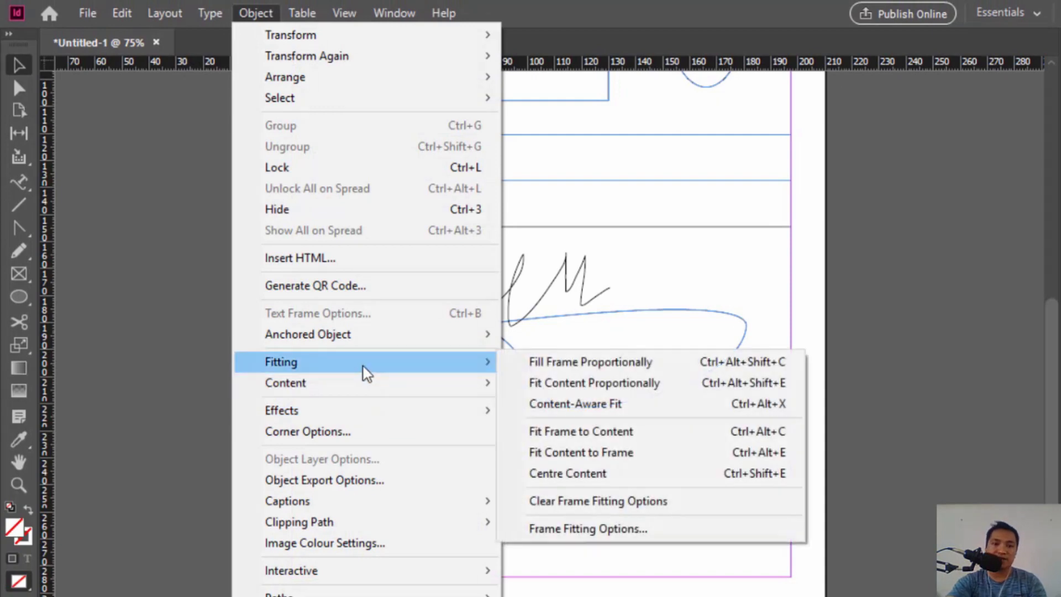
{"action": "left_click", "coordinate": [656, 387]}
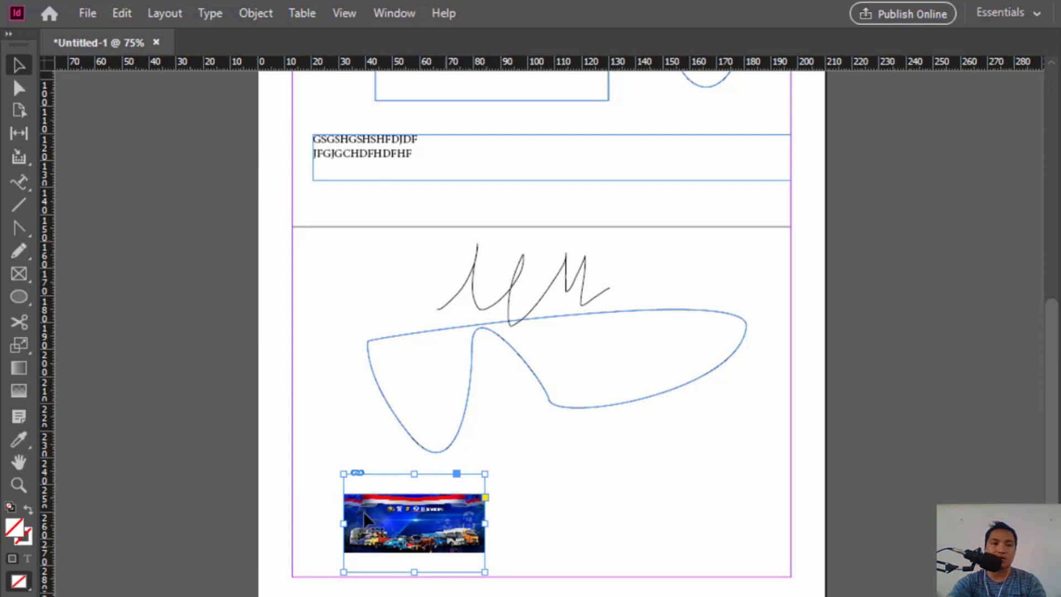
Step: Apply Fill Frame Proportionally to the placed image and undo a trial shift of the image inside the frame
{"action": "left_click", "coordinate": [255, 14]}
{"action": "mouse_move", "coordinate": [353, 365]}
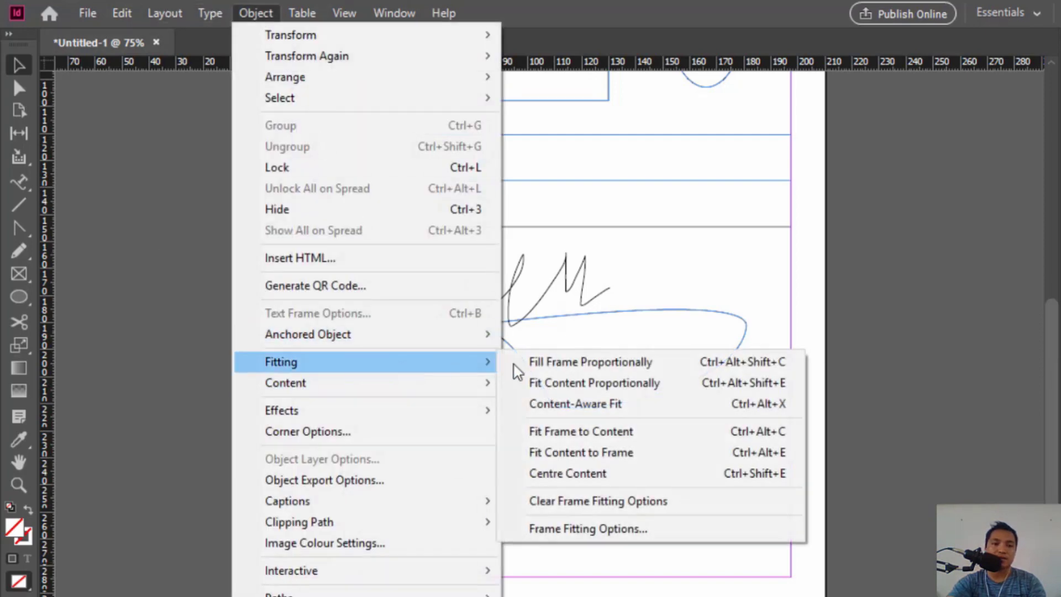
{"action": "left_click", "coordinate": [585, 364]}
{"action": "left_click_drag", "start_coordinate": [428, 519], "coordinate": [523, 491]}
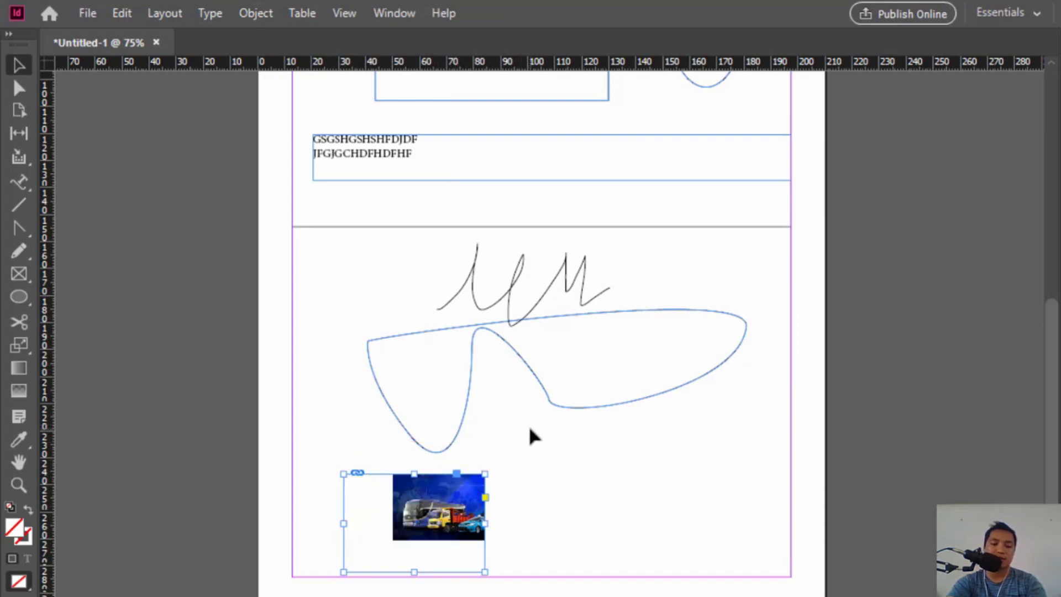
{"action": "key", "text": "ctrl+z"}
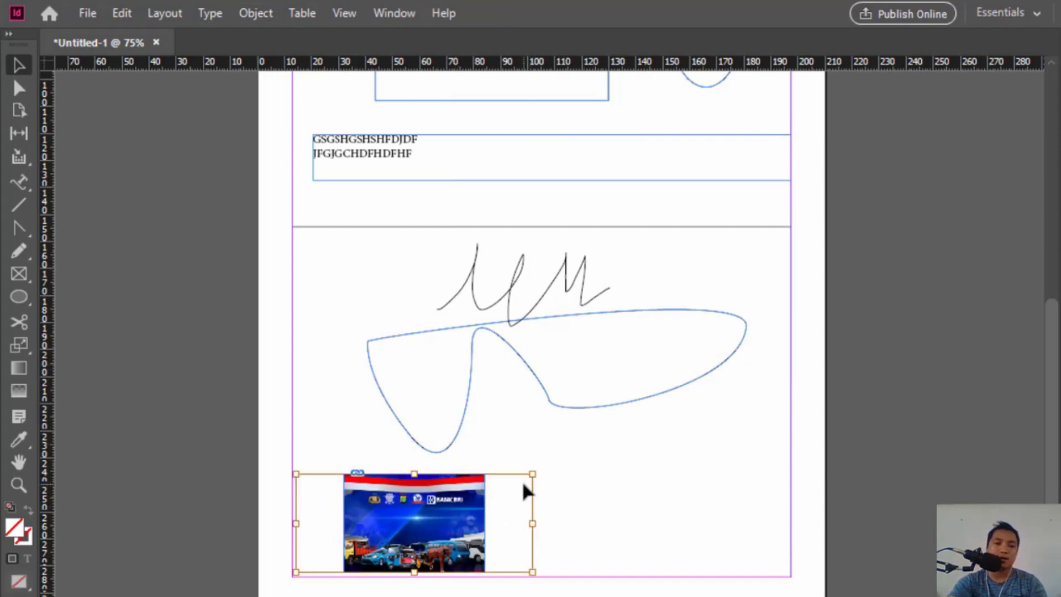
Step: Draw a circular frame in the page's lower right area with the Ellipse Frame tool
{"action": "left_click", "coordinate": [21, 275]}
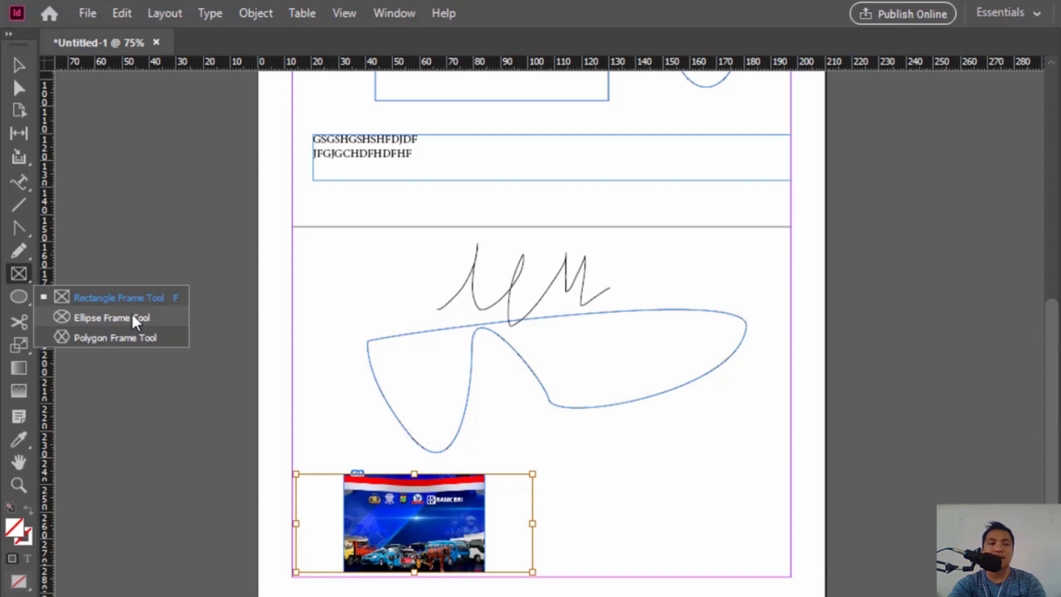
{"action": "left_click", "coordinate": [135, 319]}
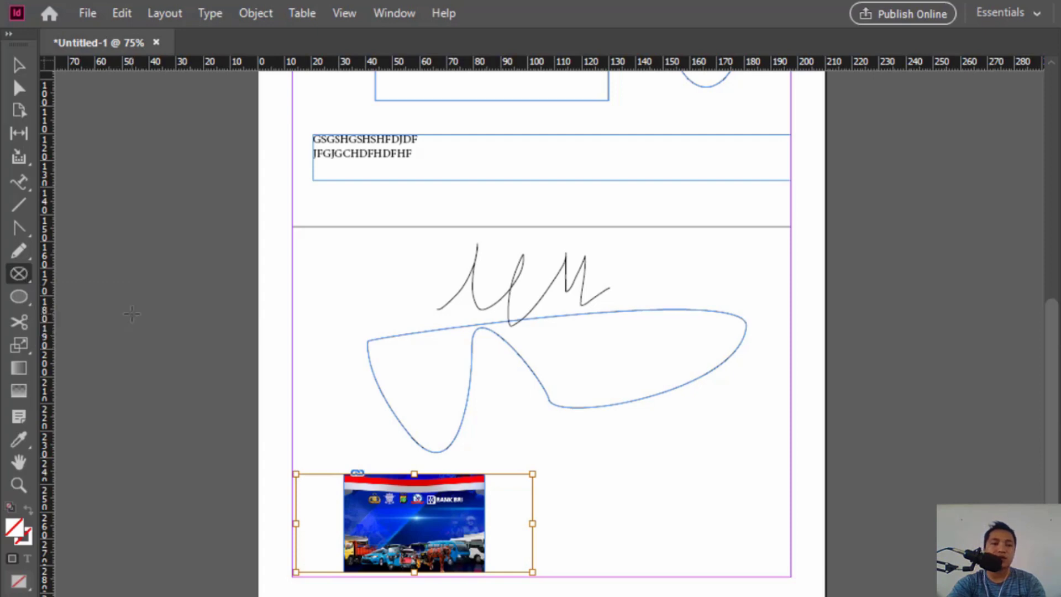
{"action": "left_click_drag", "start_coordinate": [608, 454], "coordinate": [745, 537]}
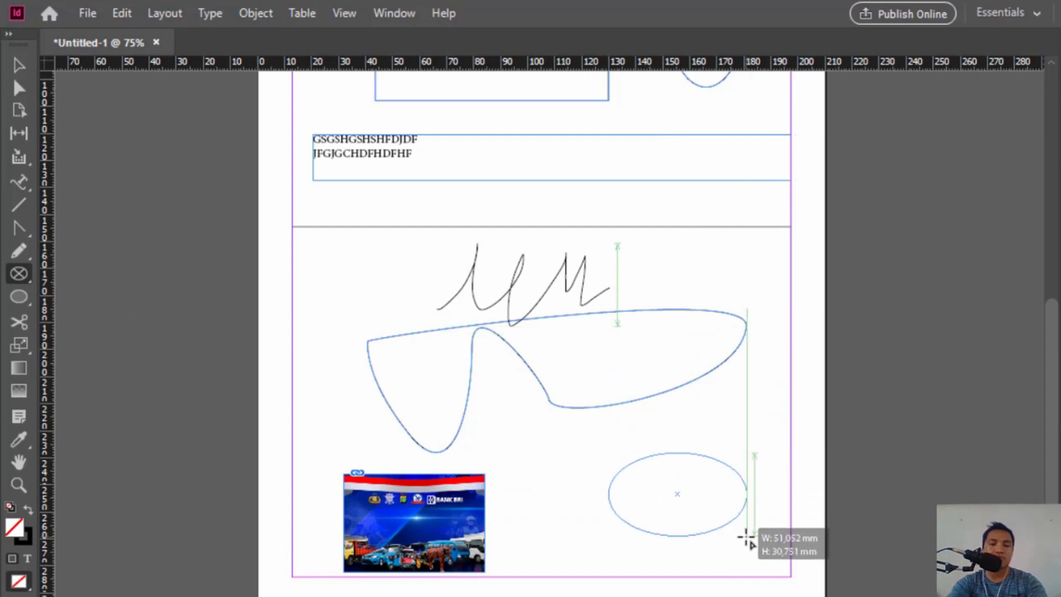
{"action": "left_click_drag", "start_coordinate": [746, 537], "coordinate": [778, 570]}
{"action": "left_click", "coordinate": [18, 66]}
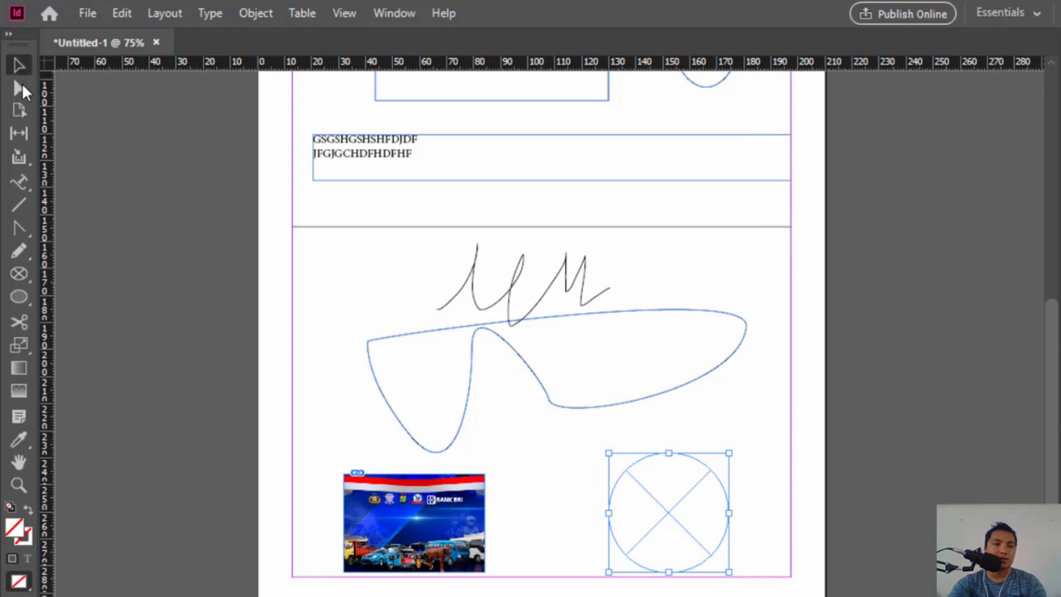
Step: Draw two small rectangles with the Rectangle tool, one right of the scribble and one between the image and the circular frame
{"action": "left_click_drag", "start_coordinate": [19, 305], "coordinate": [94, 339]}
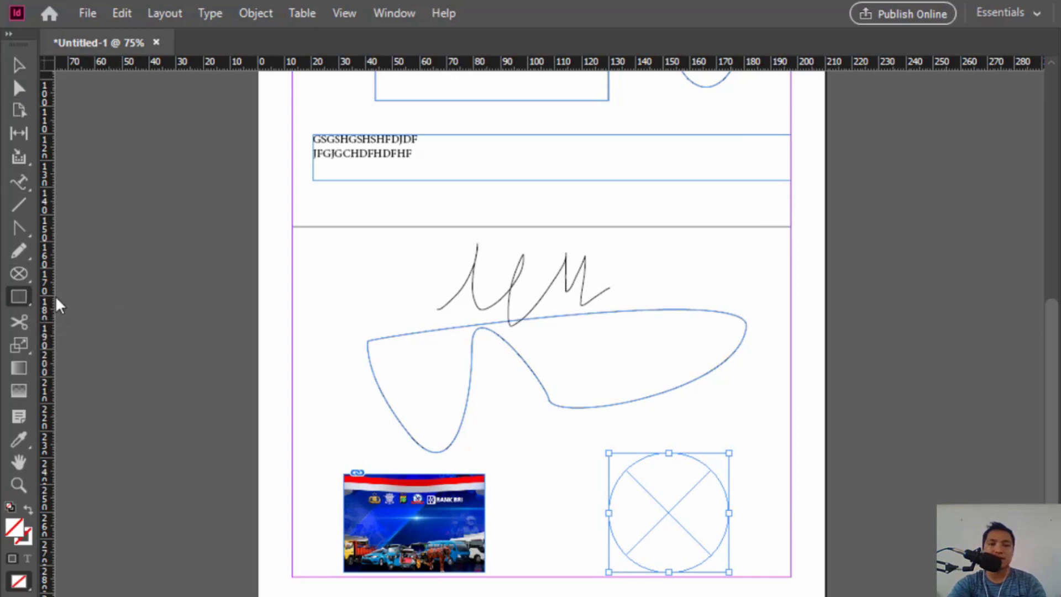
{"action": "left_click_drag", "start_coordinate": [644, 248], "coordinate": [747, 317]}
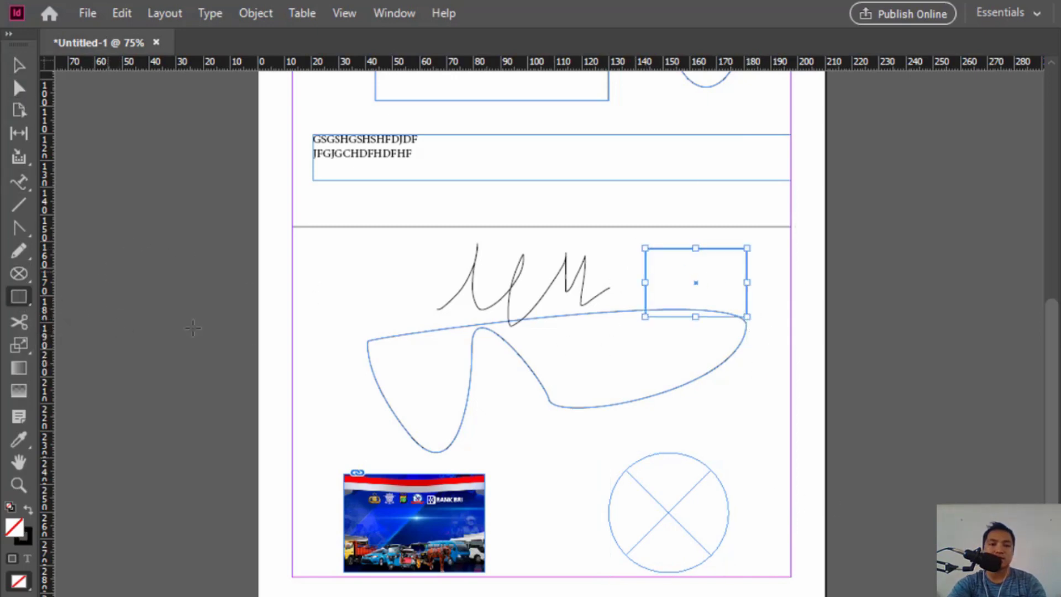
{"action": "left_click_drag", "start_coordinate": [511, 423], "coordinate": [572, 491]}
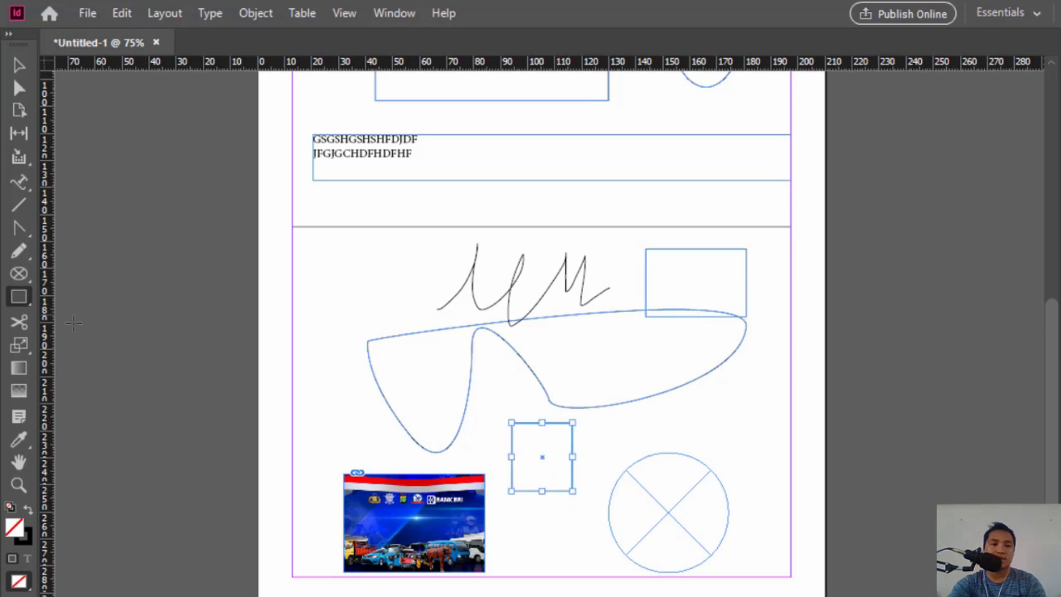
Step: Cut two short segments out of the small lower rectangle's right edge with the Scissors tool and delete them
{"action": "left_click_drag", "start_coordinate": [25, 311], "coordinate": [94, 339]}
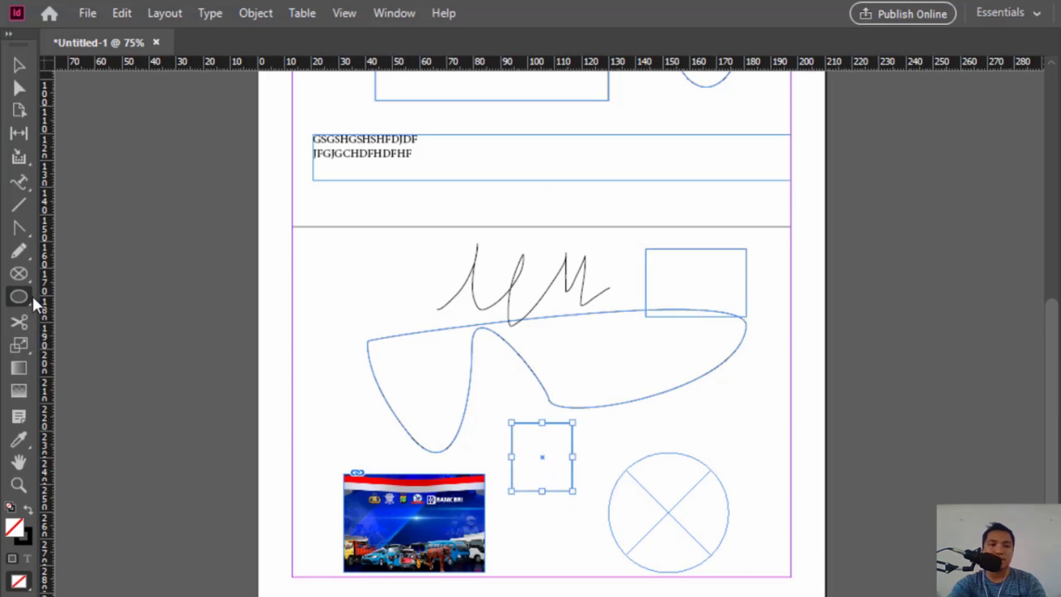
{"action": "left_click", "coordinate": [28, 326]}
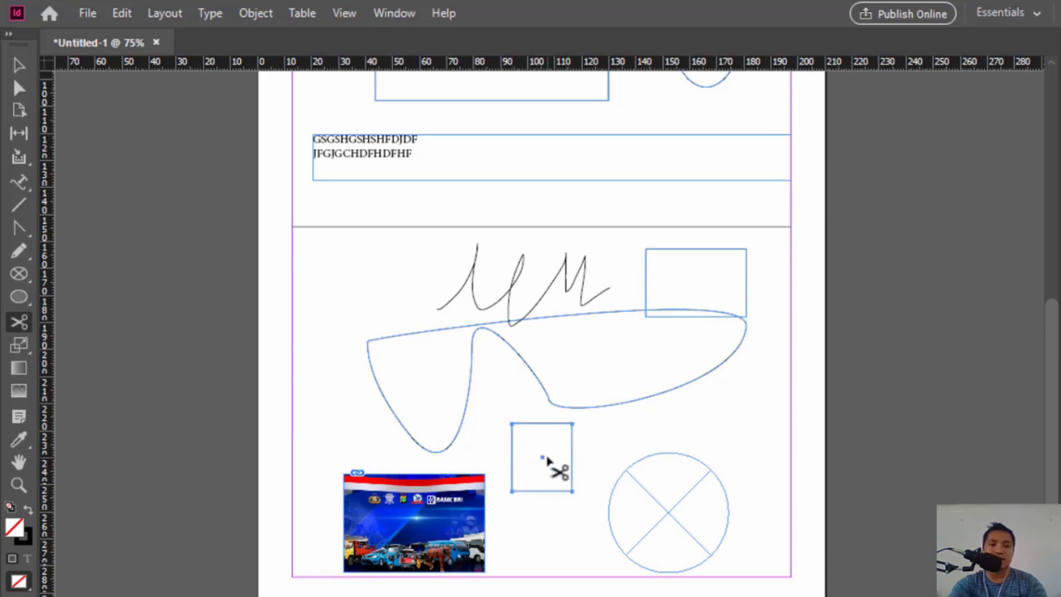
{"action": "scroll", "coordinate": [713, 539], "scroll_direction": "left", "scroll_amount": 3}
{"action": "scroll", "coordinate": [748, 454], "scroll_direction": "up", "scroll_amount": 6}
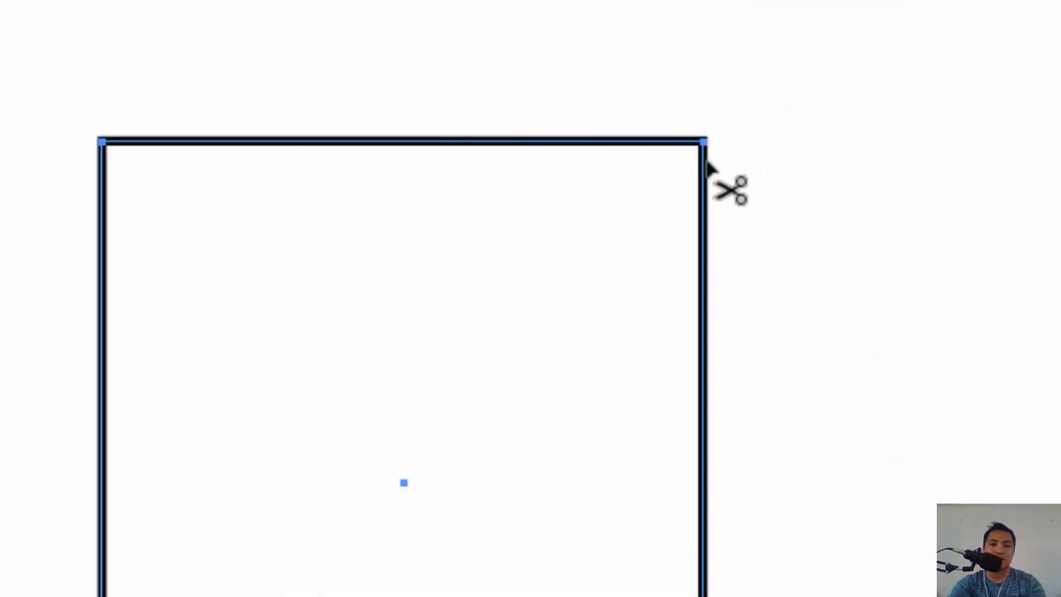
{"action": "left_click", "coordinate": [702, 265]}
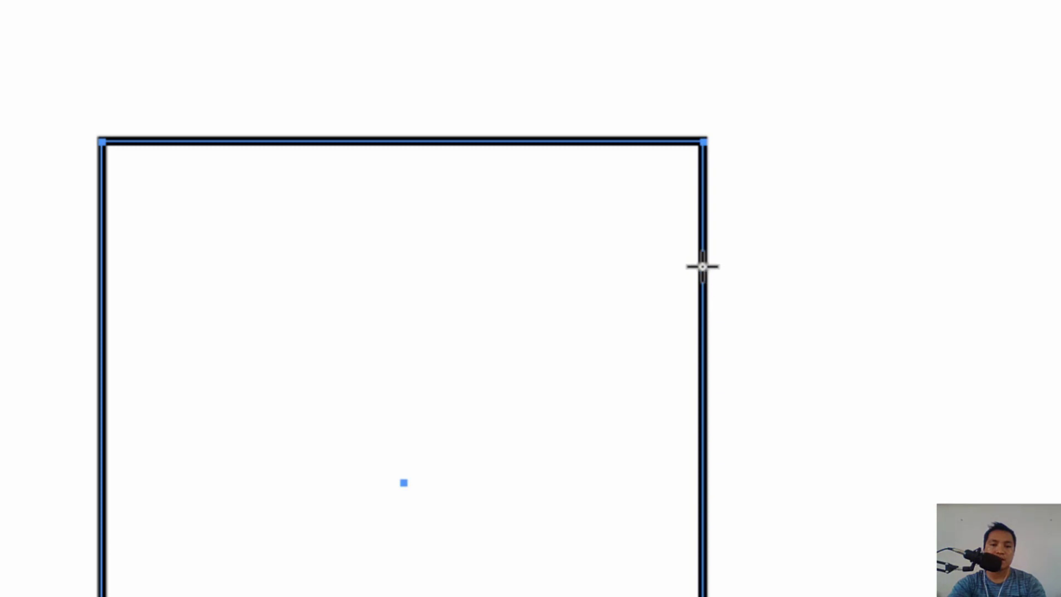
{"action": "left_click", "coordinate": [702, 350]}
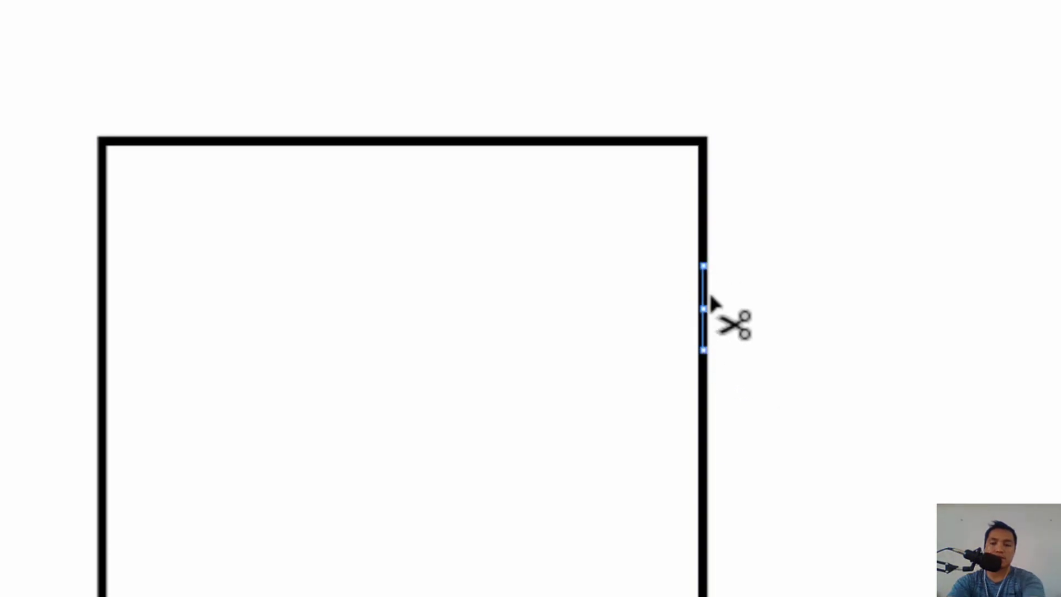
{"action": "key", "text": "Delete"}
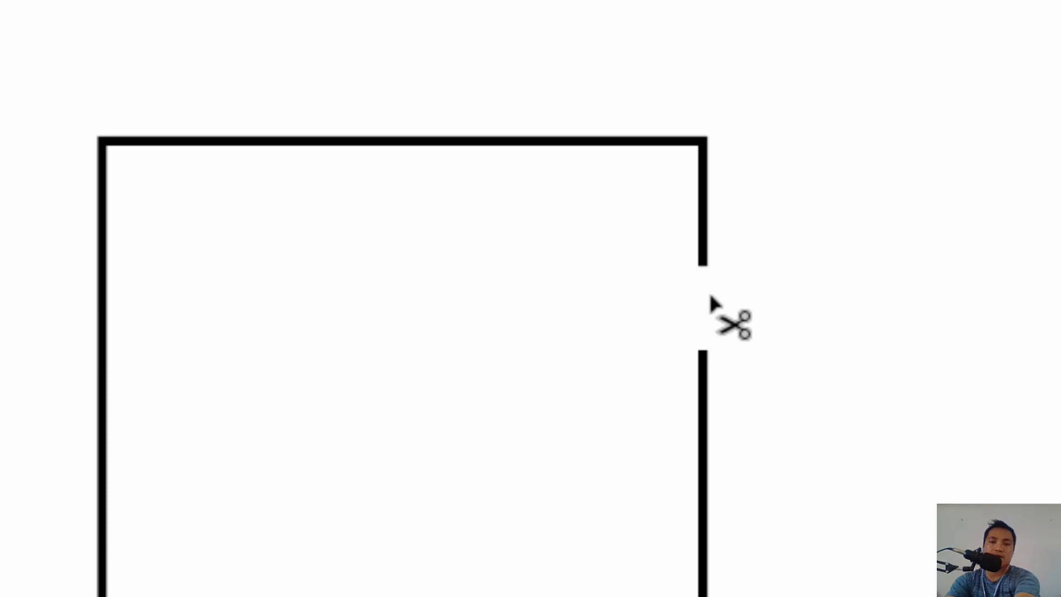
{"action": "left_click", "coordinate": [701, 437]}
{"action": "left_click", "coordinate": [702, 497]}
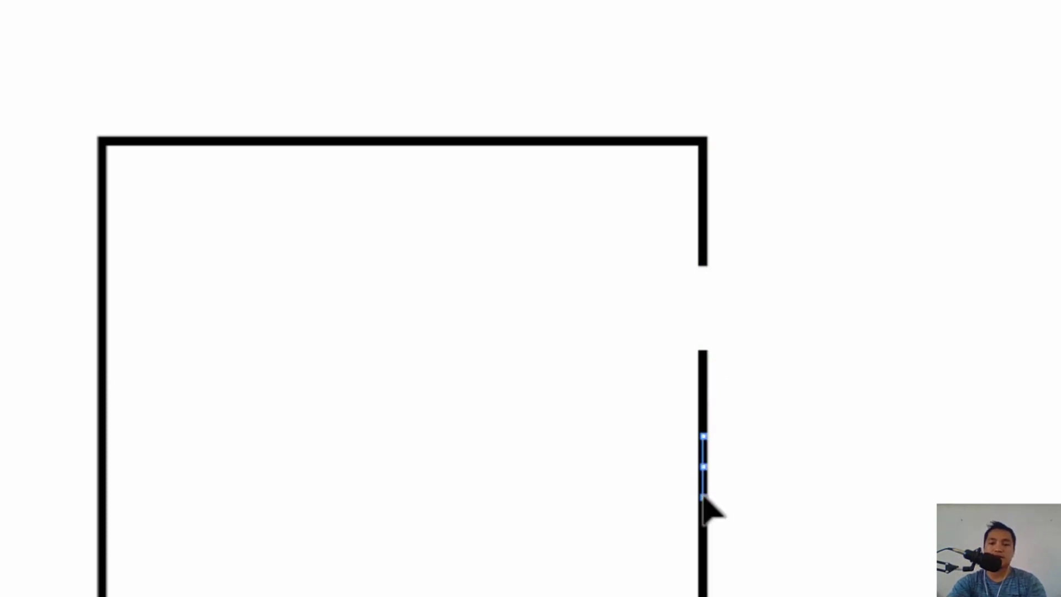
{"action": "key", "text": "Delete"}
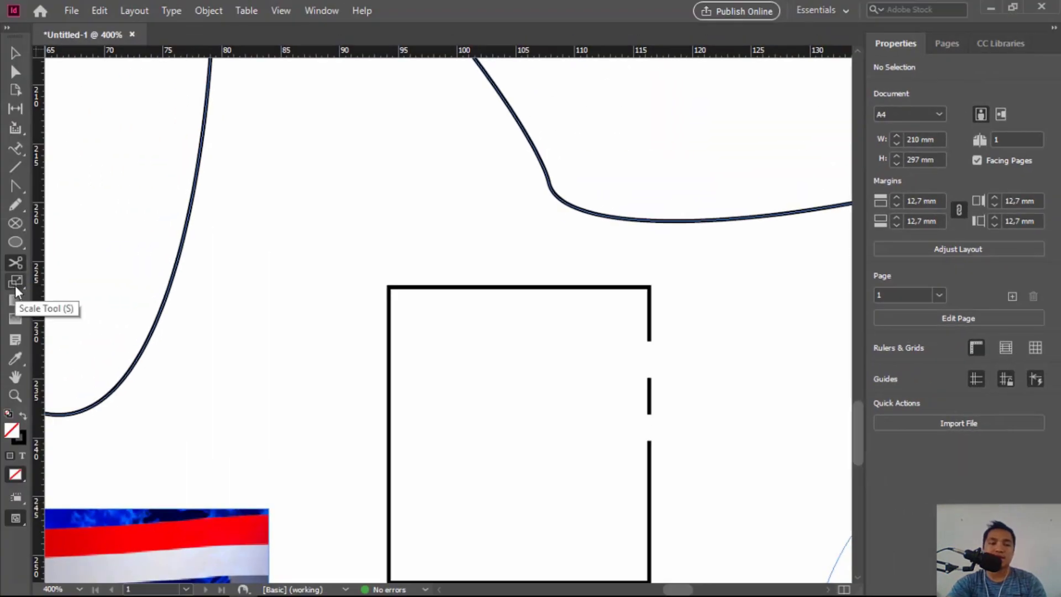
Step: Rotate the cut rectangle with the Free Transform tool and swing it about its uppermost corner with the Rotate tool
{"action": "left_click", "coordinate": [15, 283]}
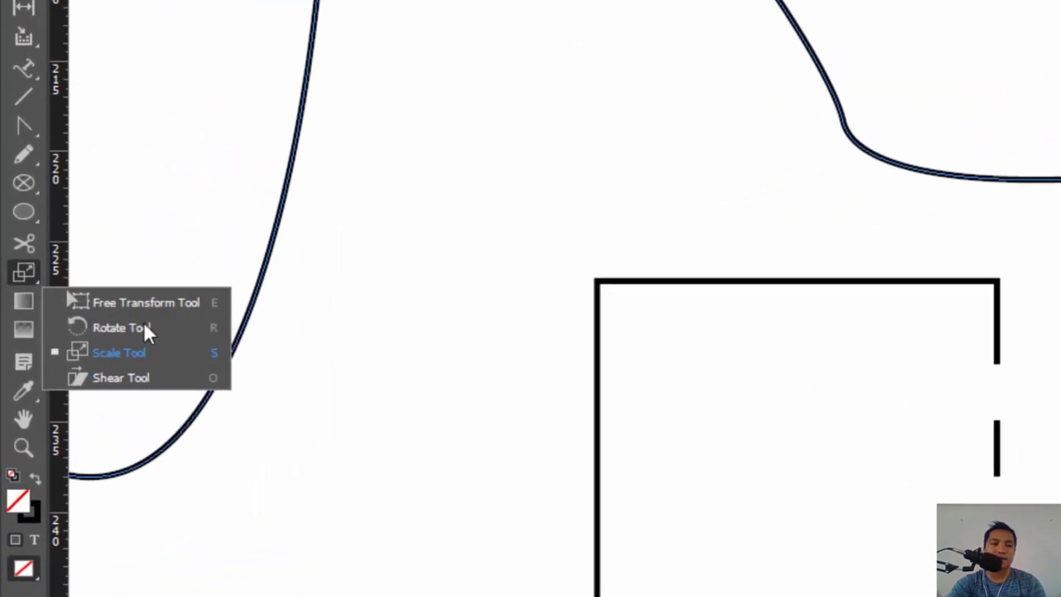
{"action": "left_click", "coordinate": [166, 305]}
{"action": "scroll", "coordinate": [550, 221], "scroll_direction": "down", "scroll_amount": 3}
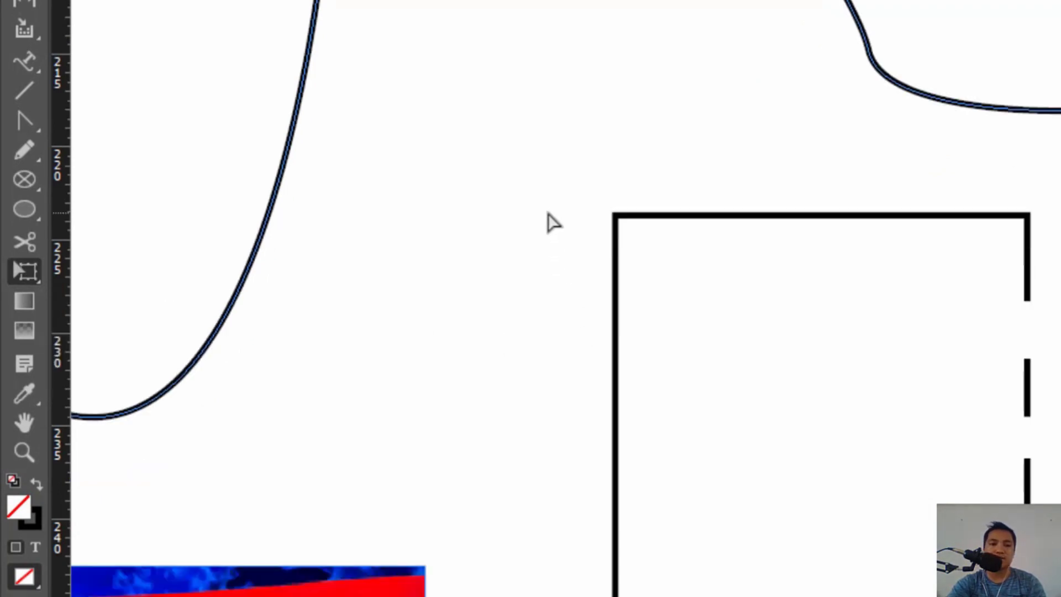
{"action": "scroll", "coordinate": [624, 221], "scroll_direction": "down", "scroll_amount": 3}
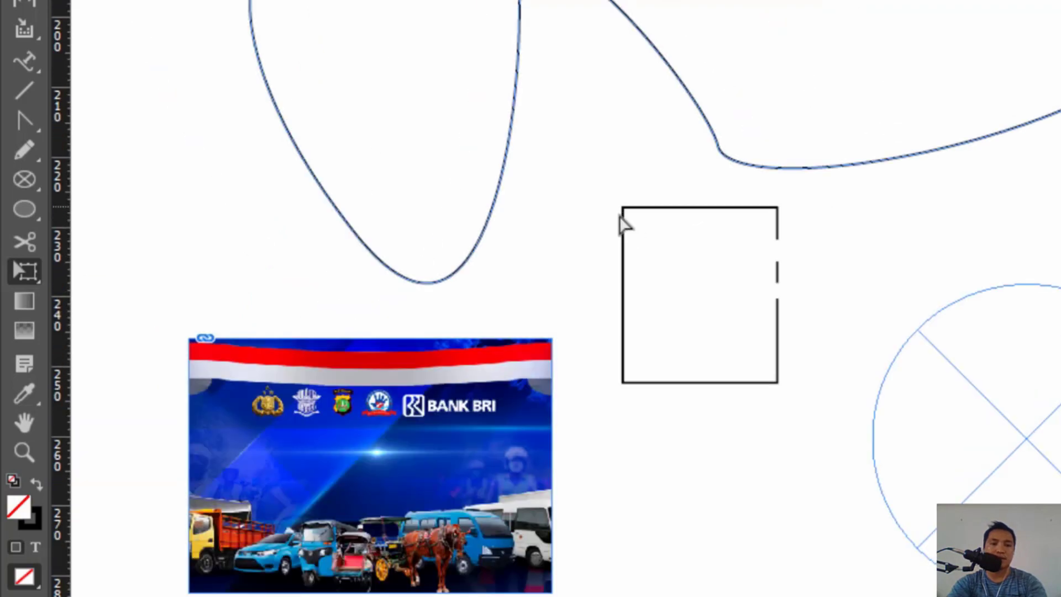
{"action": "key", "text": "v"}
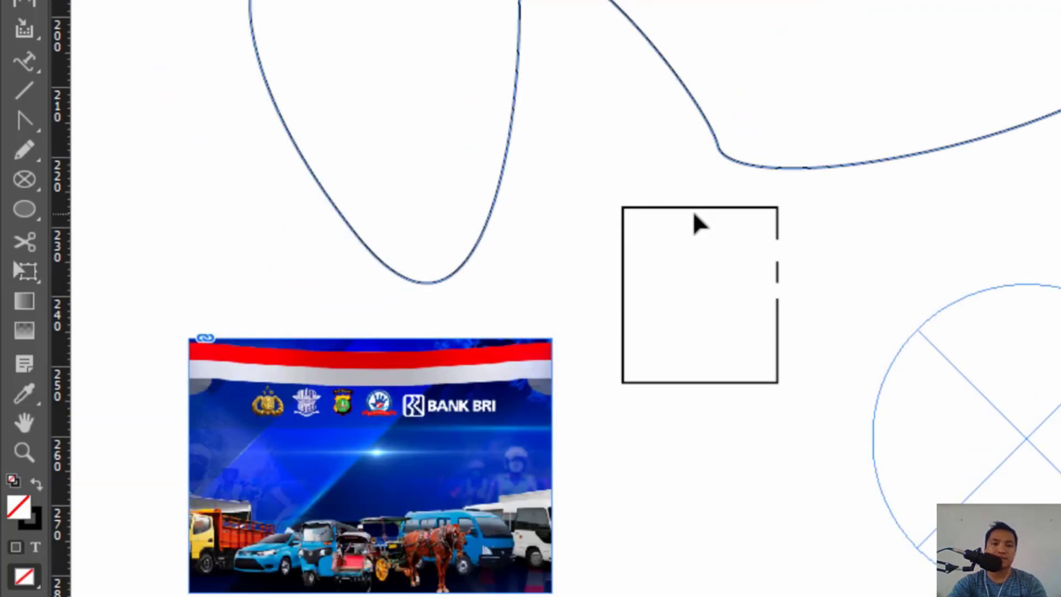
{"action": "left_click", "coordinate": [30, 269]}
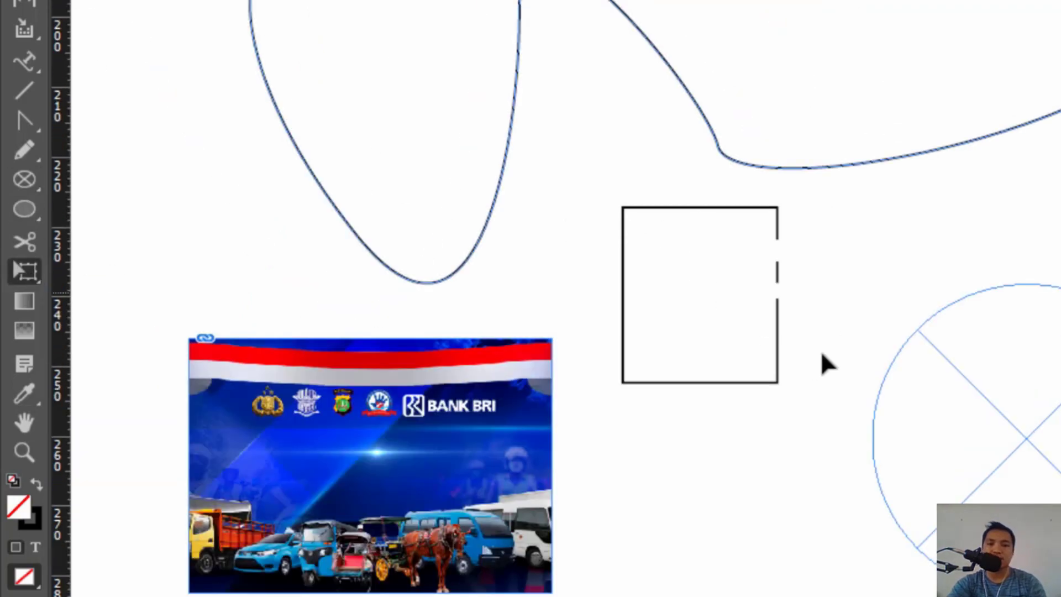
{"action": "left_click", "coordinate": [713, 217]}
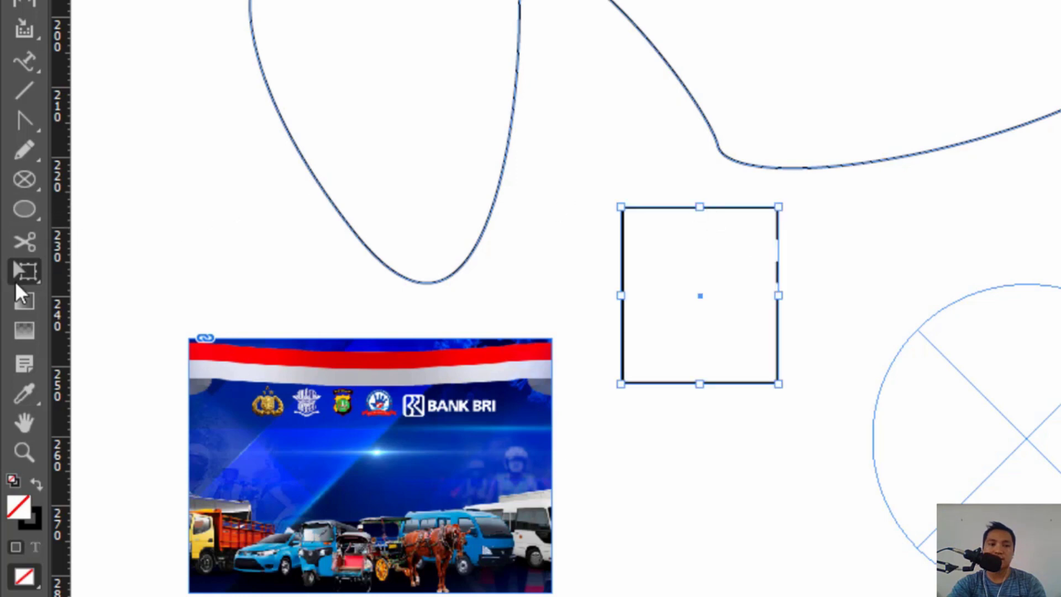
{"action": "left_click_drag", "start_coordinate": [795, 208], "coordinate": [862, 357]}
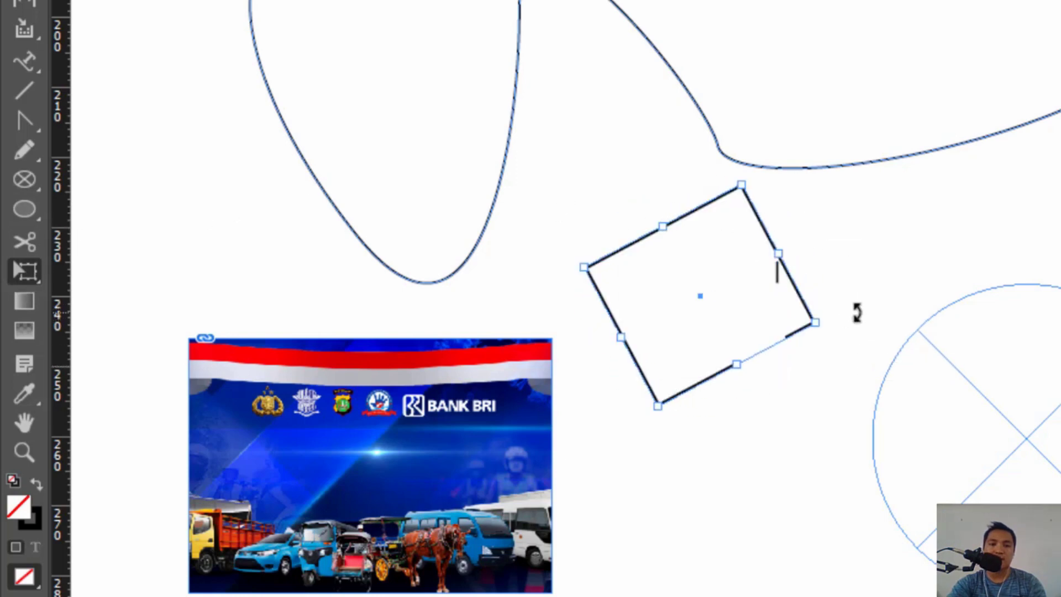
{"action": "left_click_drag", "start_coordinate": [854, 308], "coordinate": [798, 265]}
{"action": "left_click_drag", "start_coordinate": [789, 189], "coordinate": [663, 160]}
{"action": "left_click_drag", "start_coordinate": [24, 270], "coordinate": [138, 326]}
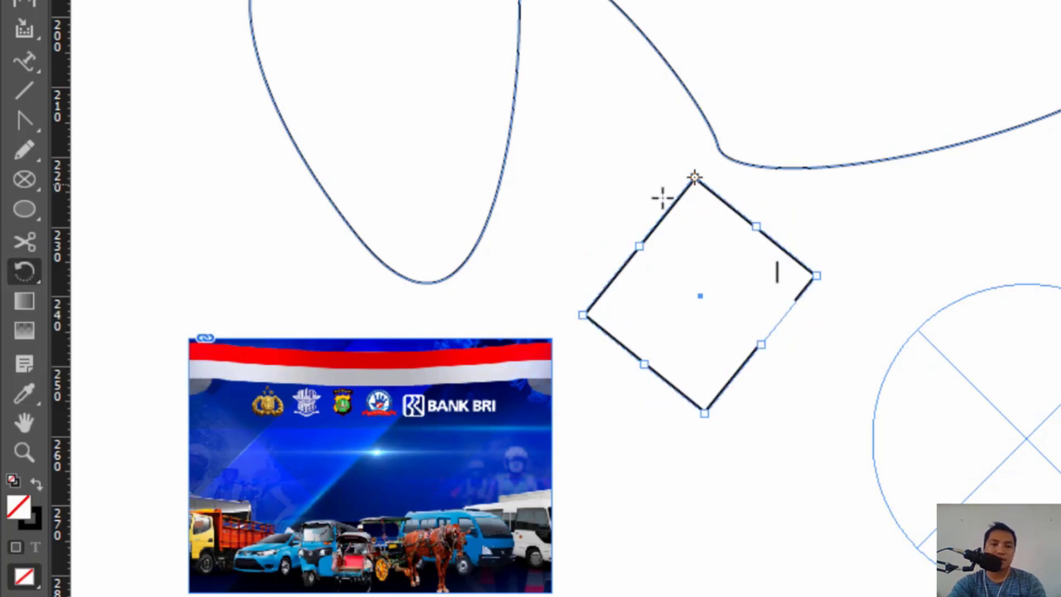
{"action": "left_click_drag", "start_coordinate": [696, 174], "coordinate": [599, 332]}
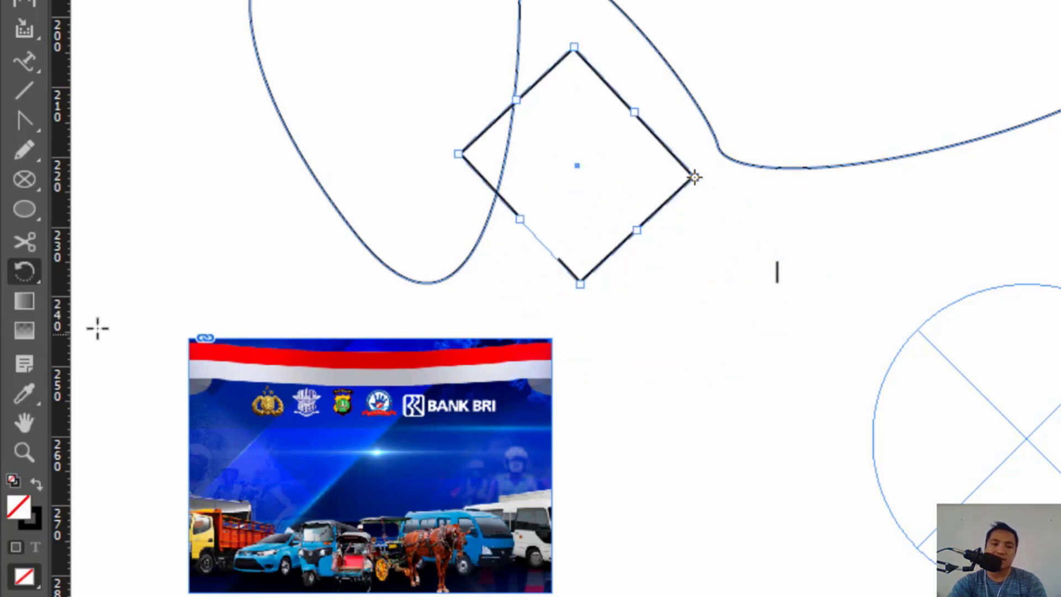
Step: Fill the rotated rectangle with a black-and-white gradient and redirect it with the Gradient Swatch tool to run from white at left to black at right
{"action": "left_click", "coordinate": [34, 304]}
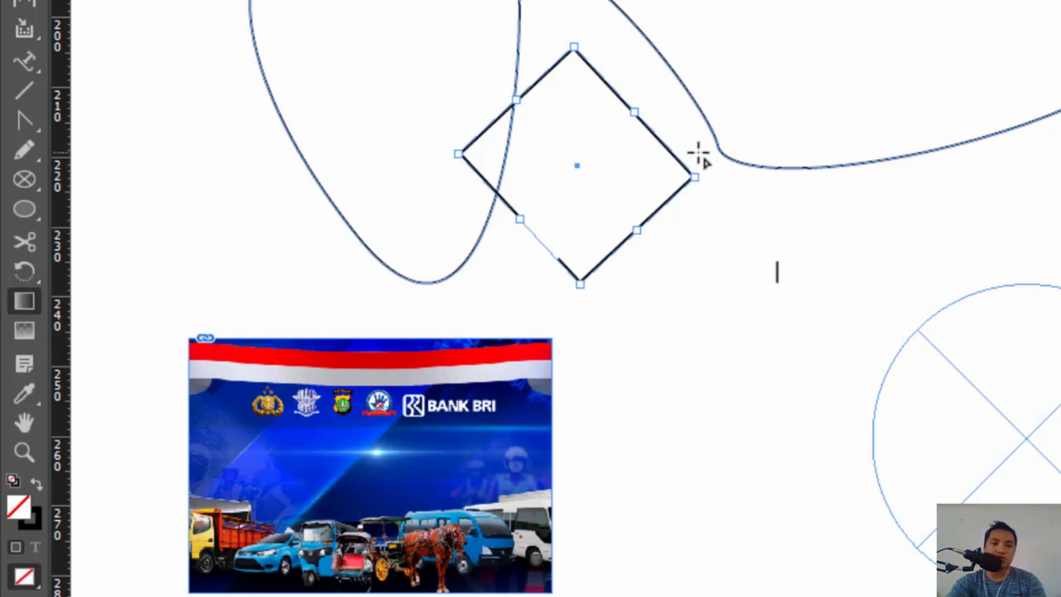
{"action": "scroll", "coordinate": [684, 258], "scroll_direction": "down", "scroll_amount": 2}
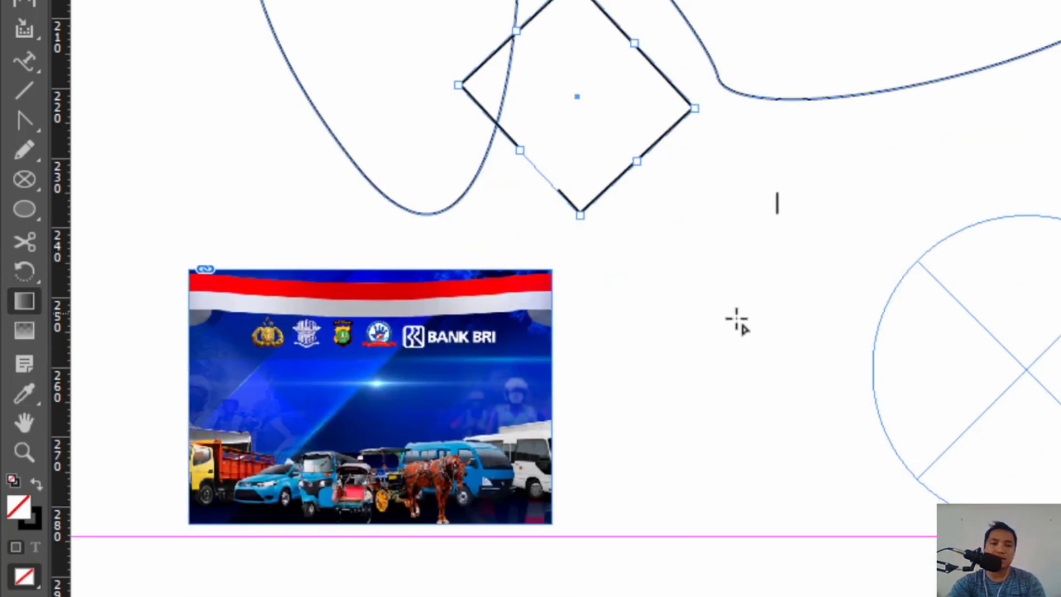
{"action": "key", "text": "ctrl+minus"}
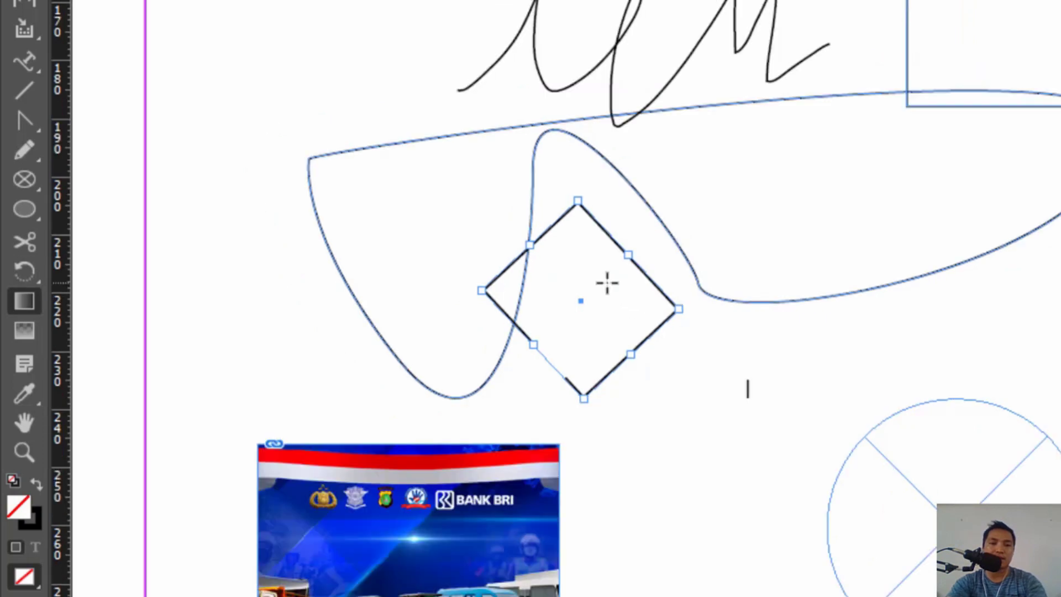
{"action": "key", "text": "ctrl+minus"}
{"action": "key", "text": "period"}
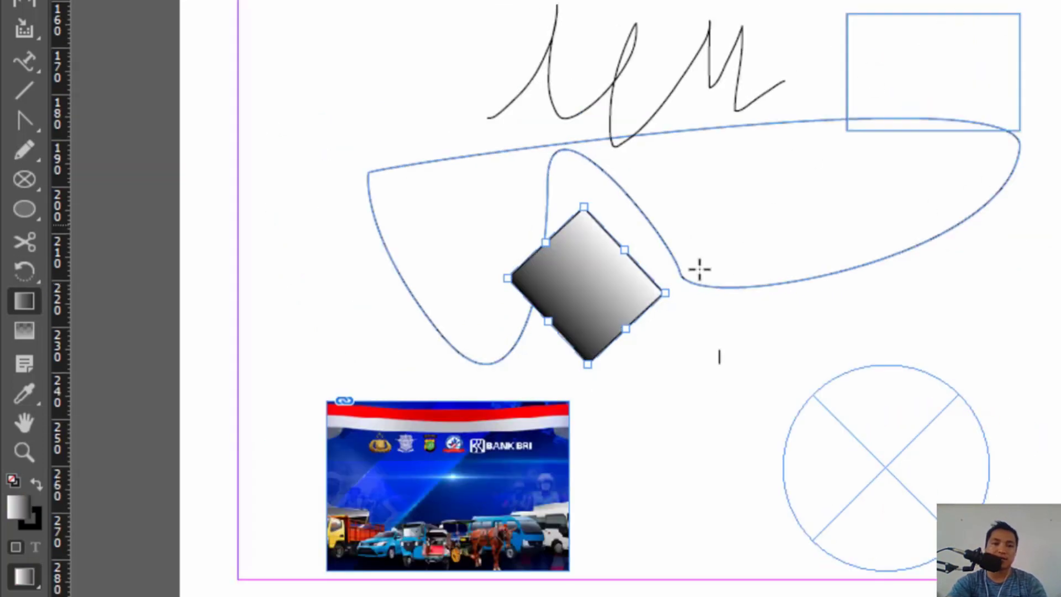
{"action": "left_click_drag", "start_coordinate": [616, 275], "coordinate": [596, 315]}
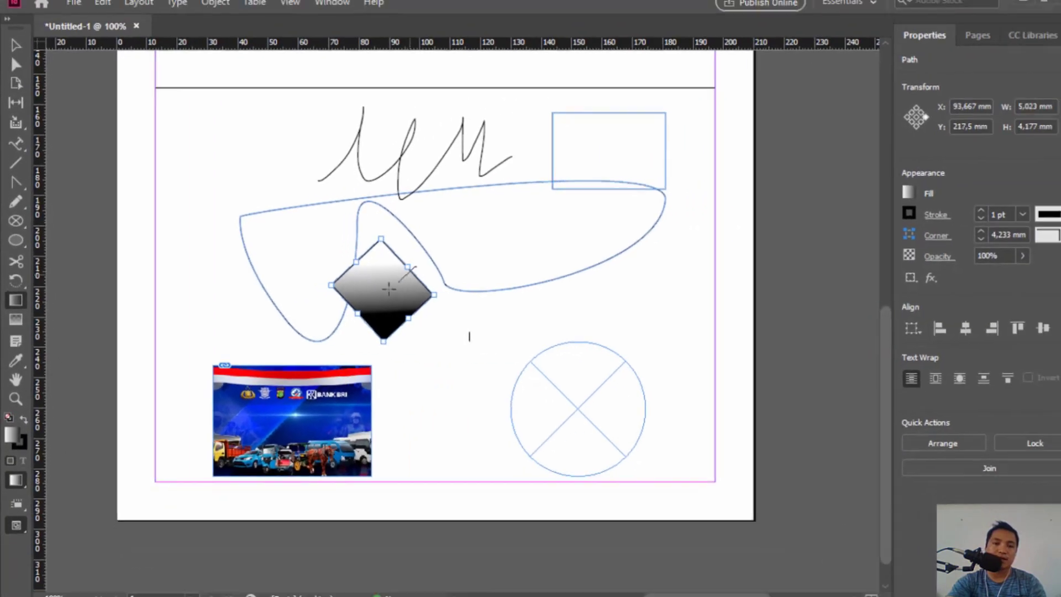
{"action": "left_click_drag", "start_coordinate": [638, 249], "coordinate": [549, 314]}
{"action": "left_click_drag", "start_coordinate": [347, 308], "coordinate": [428, 293]}
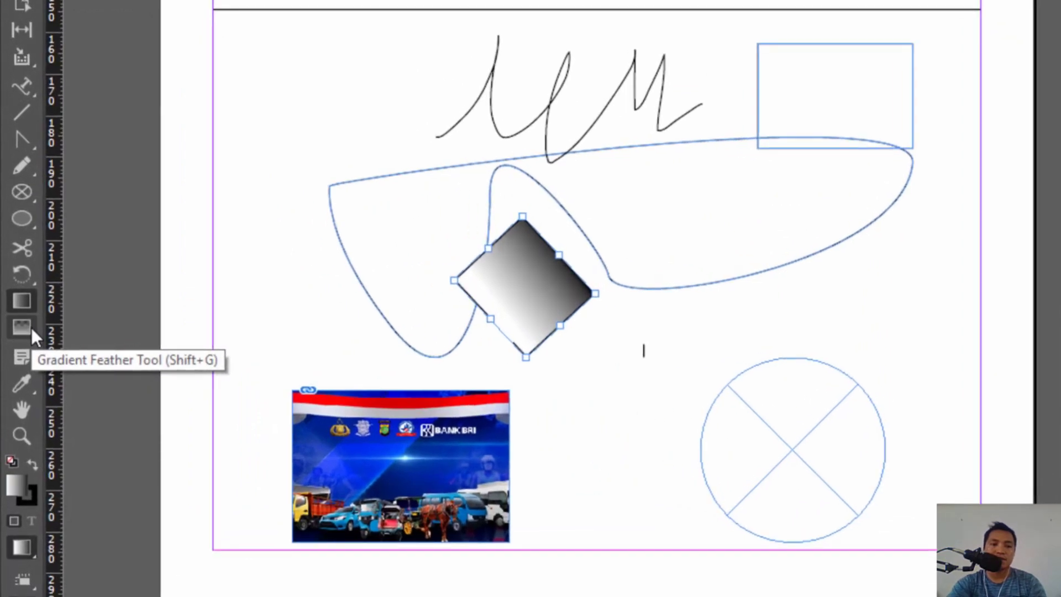
Step: Feather the placed image with the Gradient Feather tool, trying downward fades and finishing with a fade toward its upper edge
{"action": "left_click", "coordinate": [31, 327]}
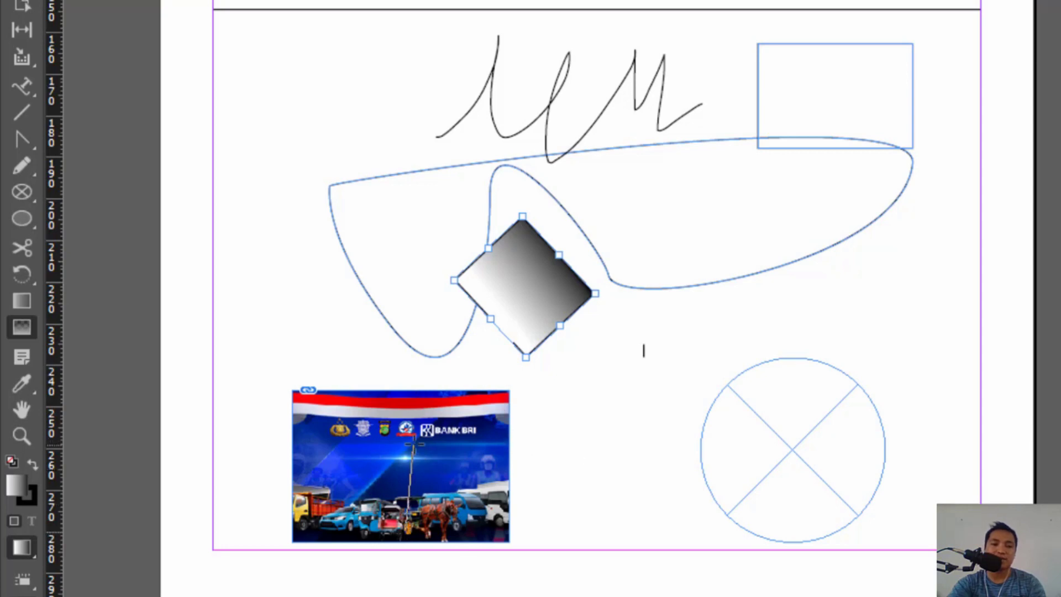
{"action": "left_click", "coordinate": [424, 471]}
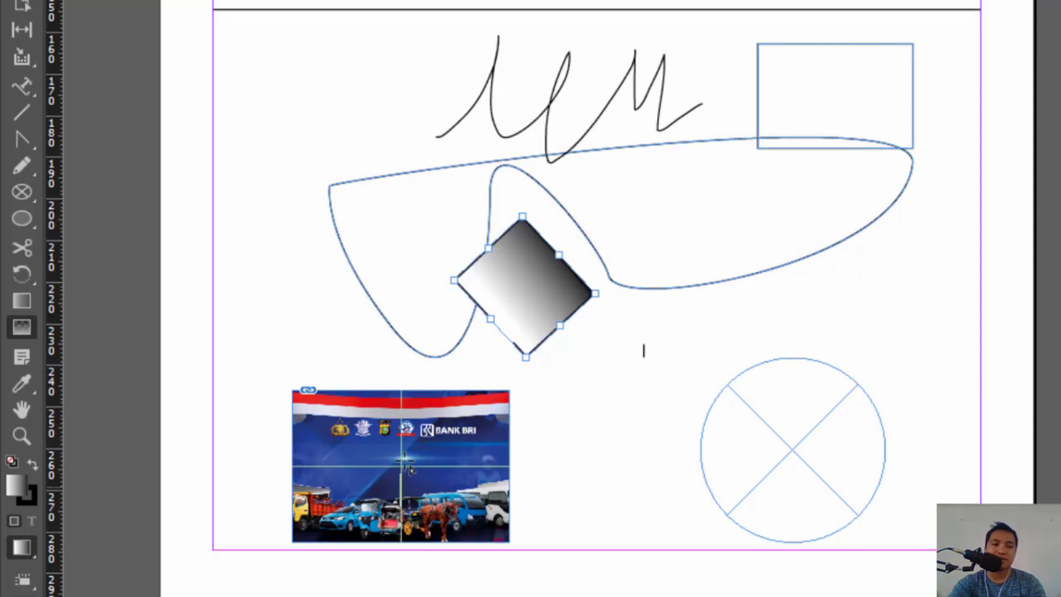
{"action": "key", "text": "v"}
{"action": "left_click", "coordinate": [392, 452]}
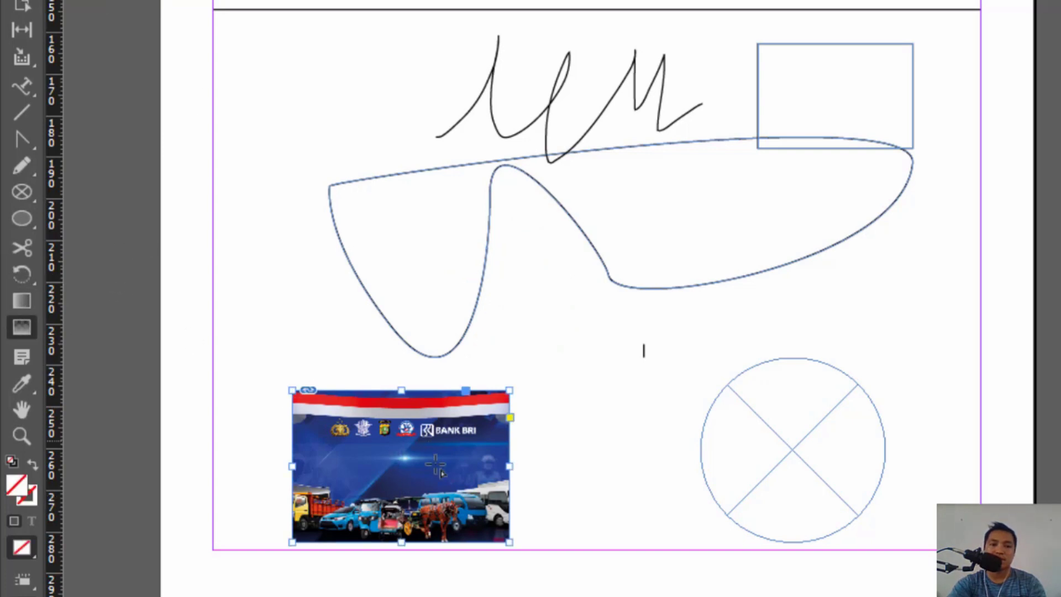
{"action": "left_click_drag", "start_coordinate": [408, 410], "coordinate": [409, 544]}
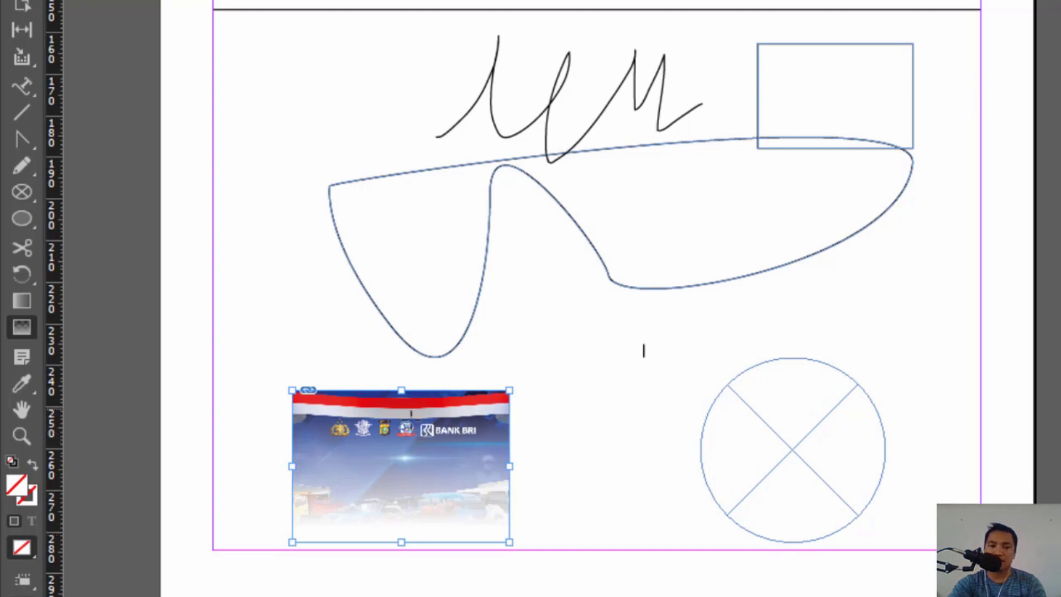
{"action": "left_click_drag", "start_coordinate": [411, 413], "coordinate": [416, 565]}
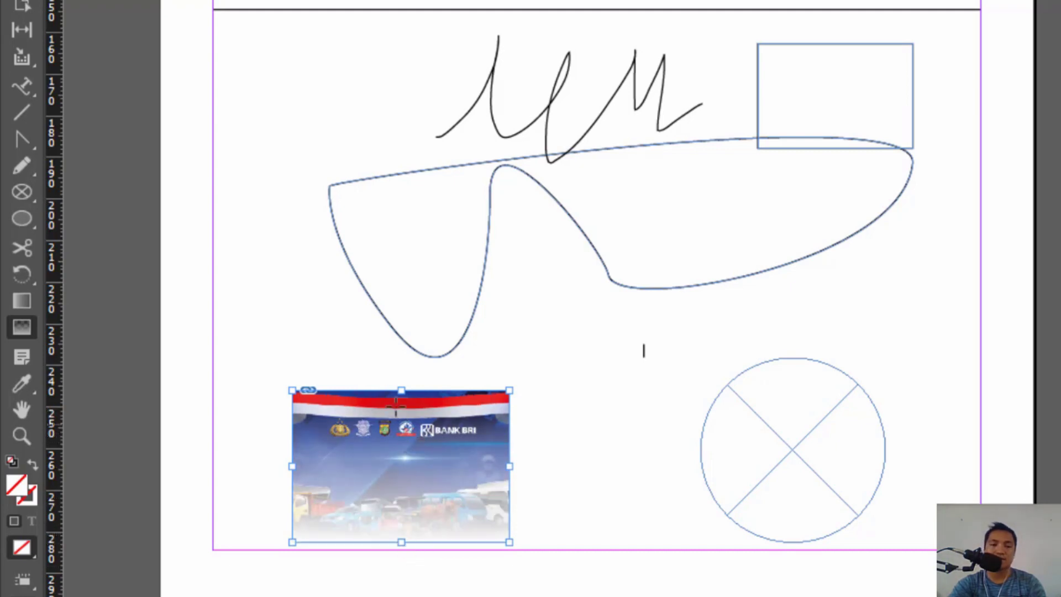
{"action": "left_click_drag", "start_coordinate": [394, 394], "coordinate": [395, 536]}
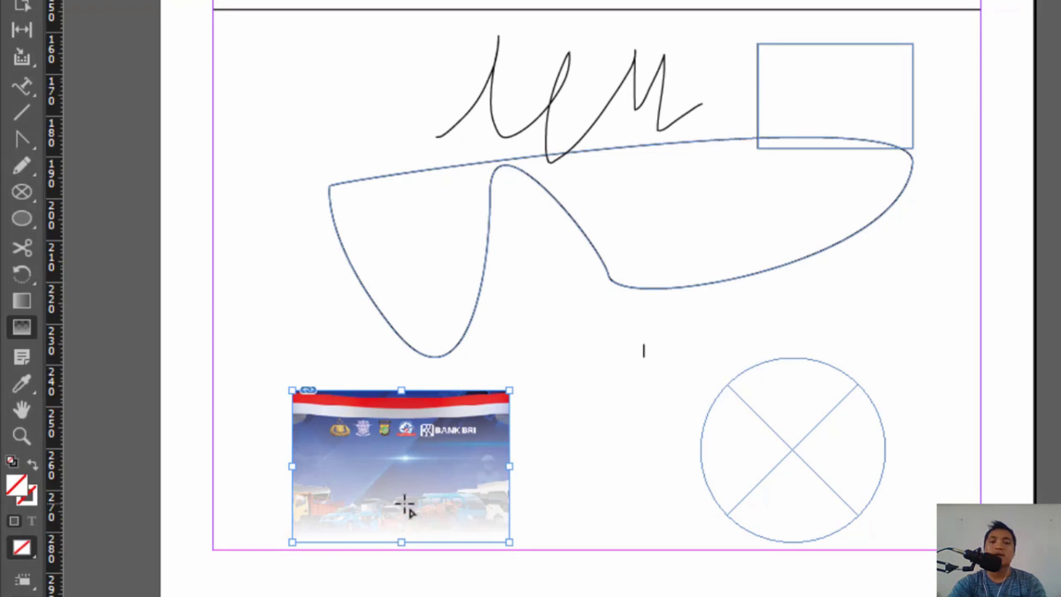
{"action": "mouse_move", "coordinate": [402, 391]}
{"action": "left_mouse_down"}
{"action": "mouse_move", "coordinate": [405, 538]}
{"action": "mouse_move", "coordinate": [419, 395]}
{"action": "left_mouse_up"}
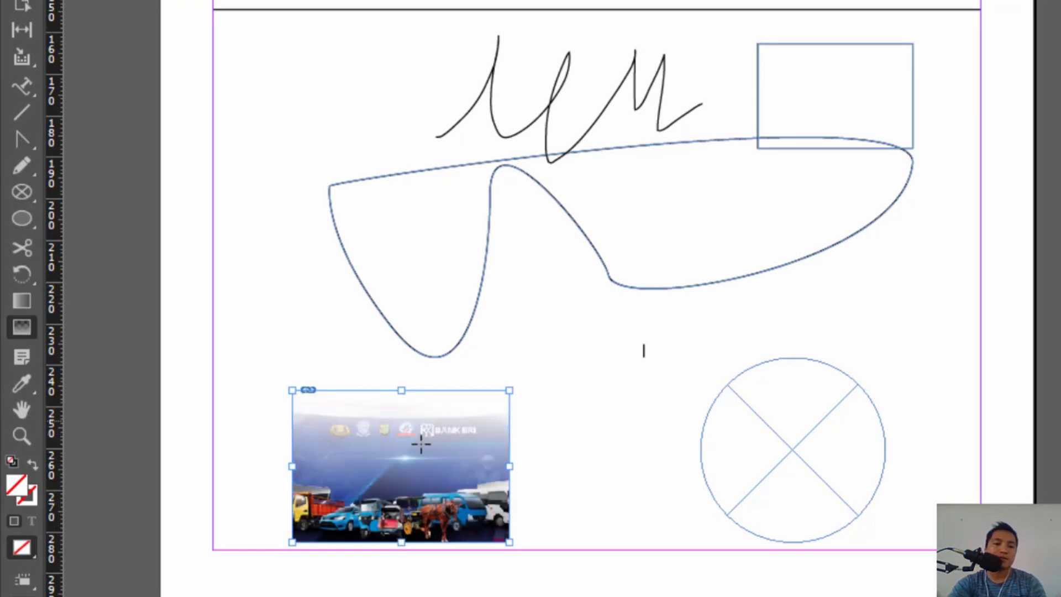
{"action": "key", "text": "v"}
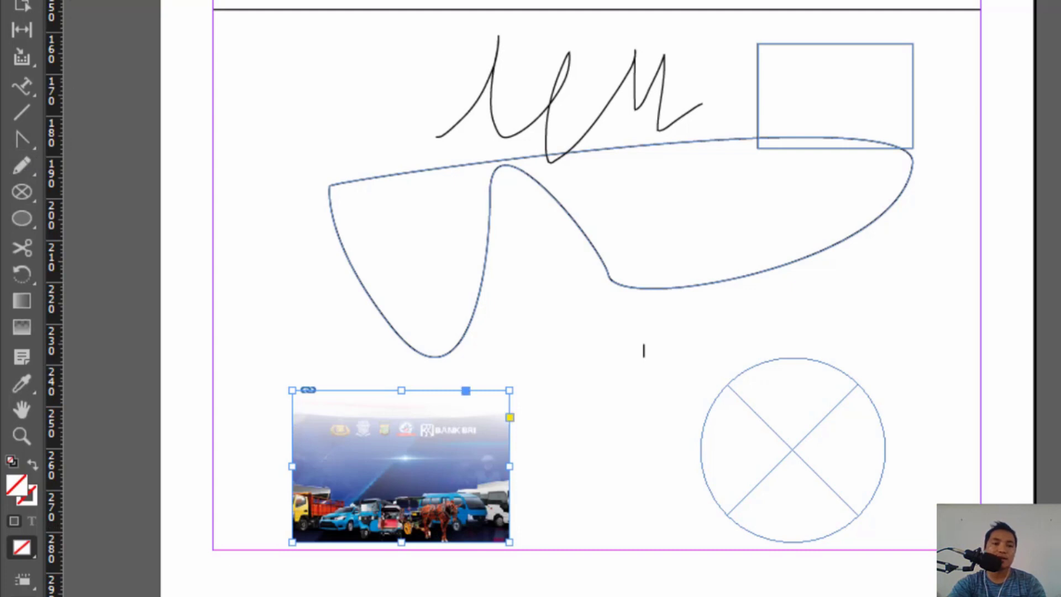
{"action": "right_click", "coordinate": [18, 383]}
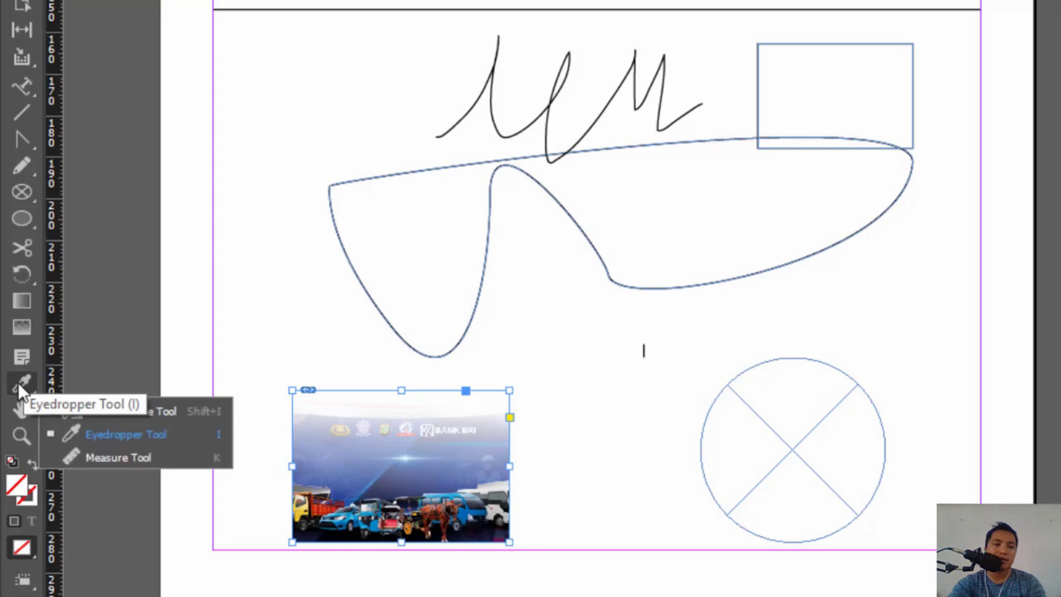
{"action": "left_click", "coordinate": [101, 425]}
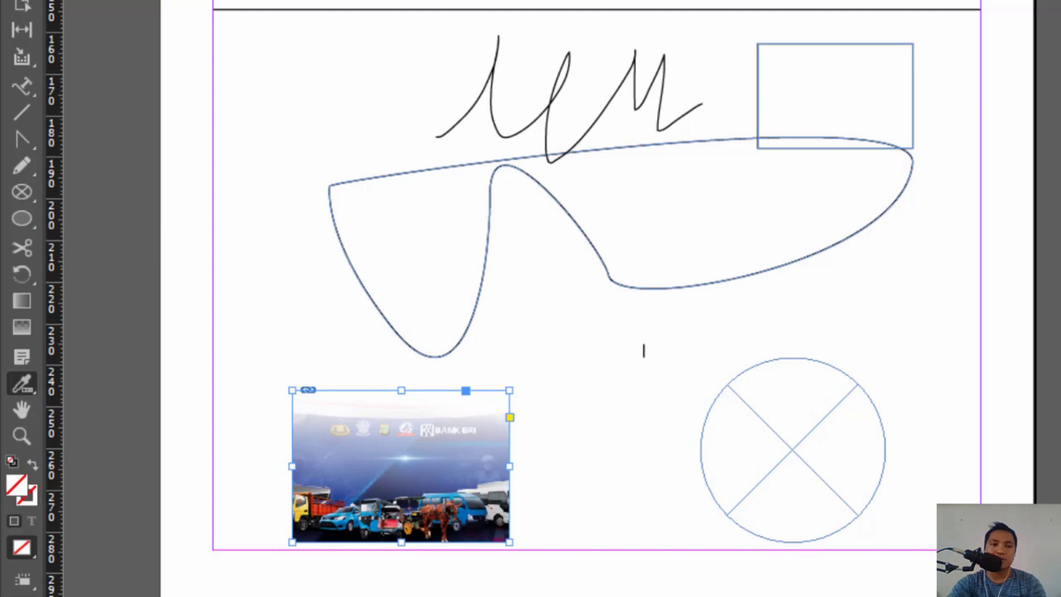
{"action": "key", "text": "v"}
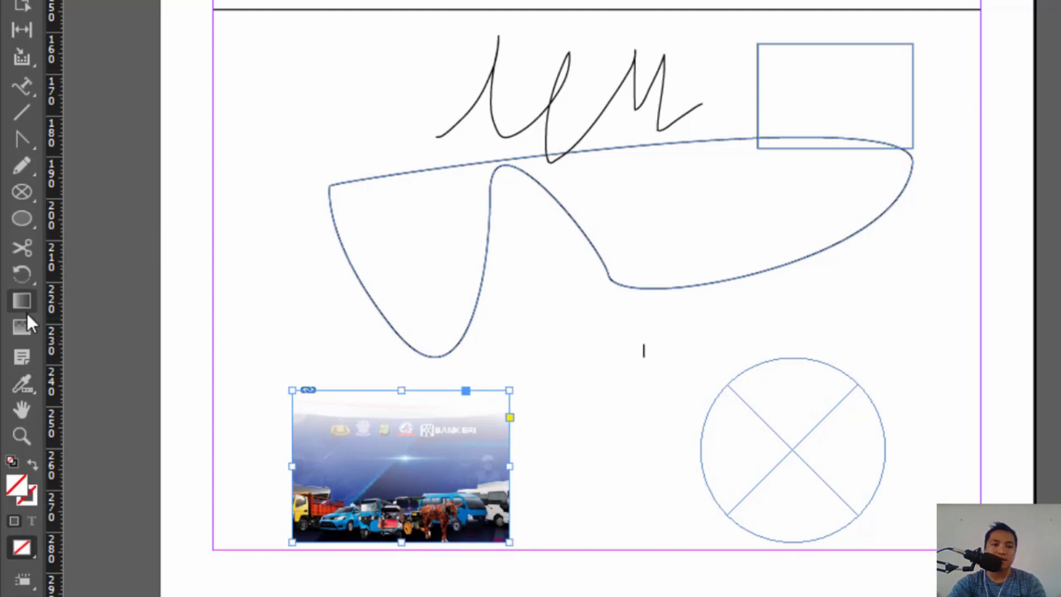
Step: Apply a gradient fill to the placed image's frame, redirect it with the Gradient Swatch tool, and redraw the image's fade with the Gradient Feather tool
{"action": "key", "text": "period"}
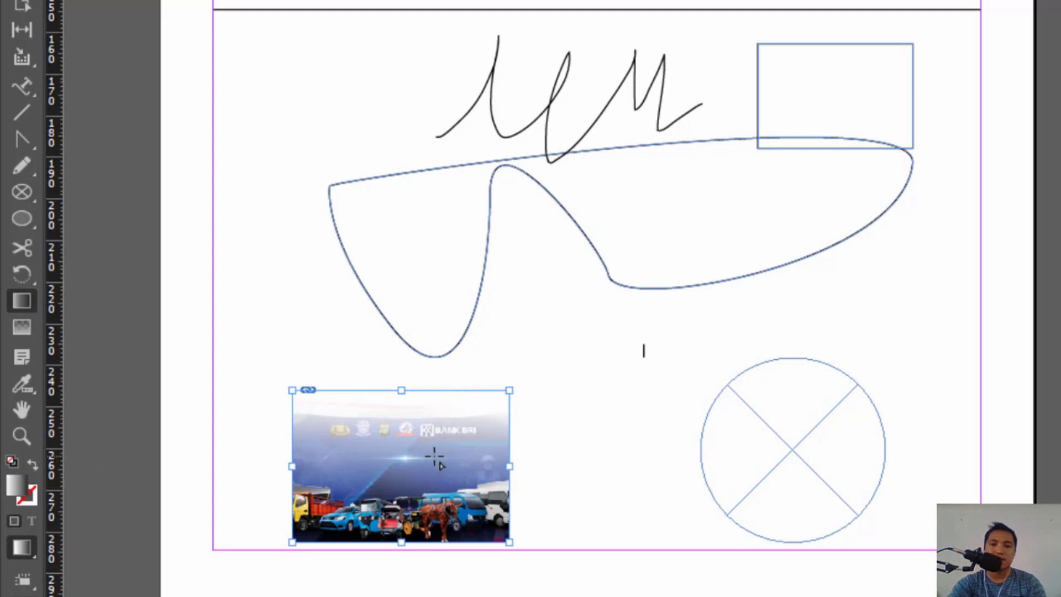
{"action": "left_click_drag", "start_coordinate": [406, 462], "coordinate": [437, 166]}
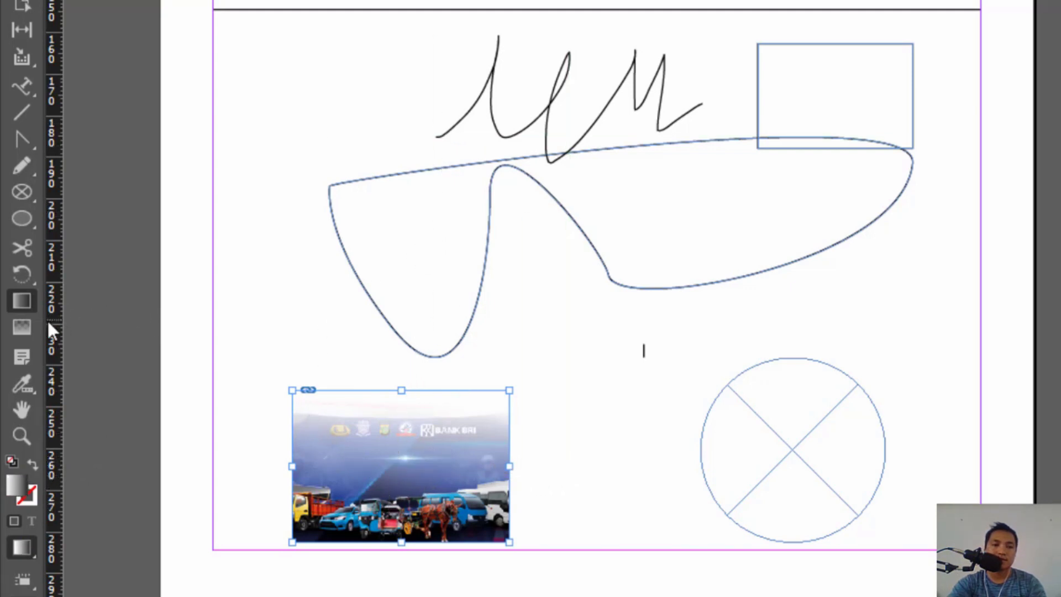
{"action": "left_click", "coordinate": [21, 327]}
{"action": "left_click_drag", "start_coordinate": [413, 479], "coordinate": [799, 532]}
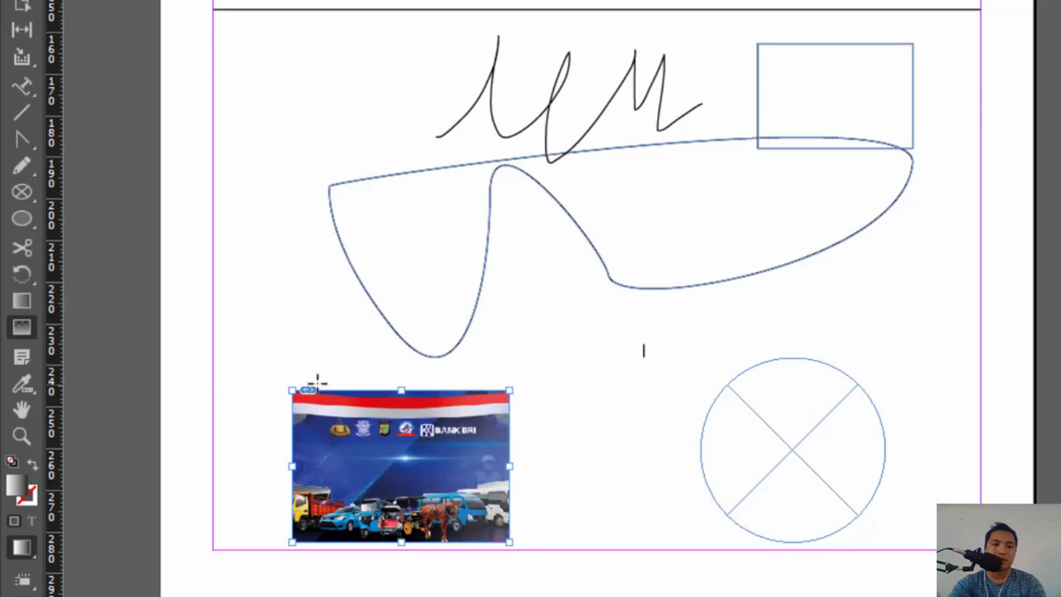
Step: Move the small stroked rectangle from above the curved shape down between the placed image and the crossed circle
{"action": "left_click", "coordinate": [22, 5]}
{"action": "left_click", "coordinate": [789, 426]}
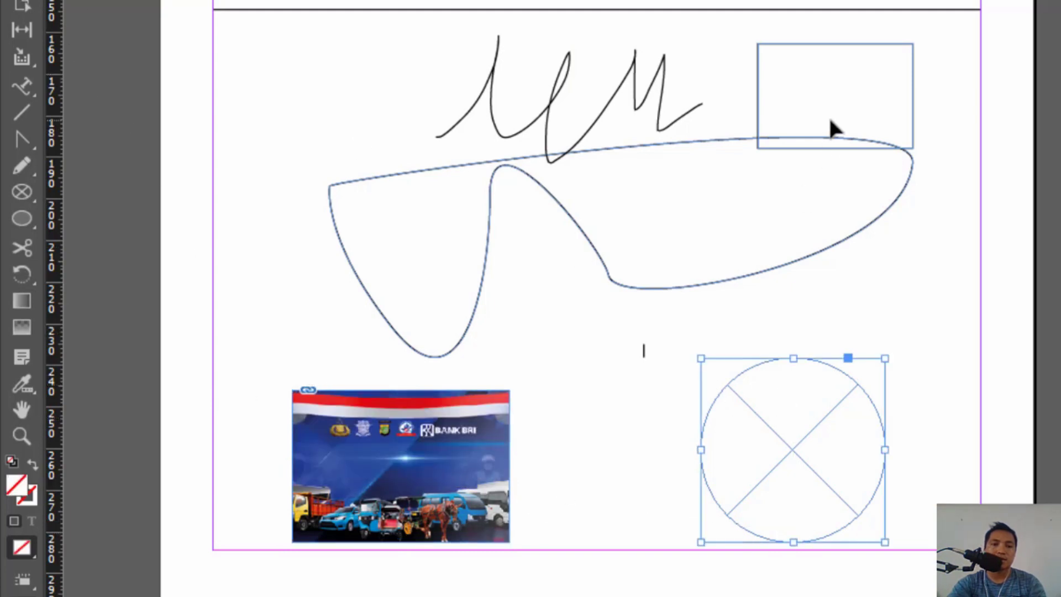
{"action": "left_click", "coordinate": [833, 127]}
{"action": "left_click", "coordinate": [822, 44]}
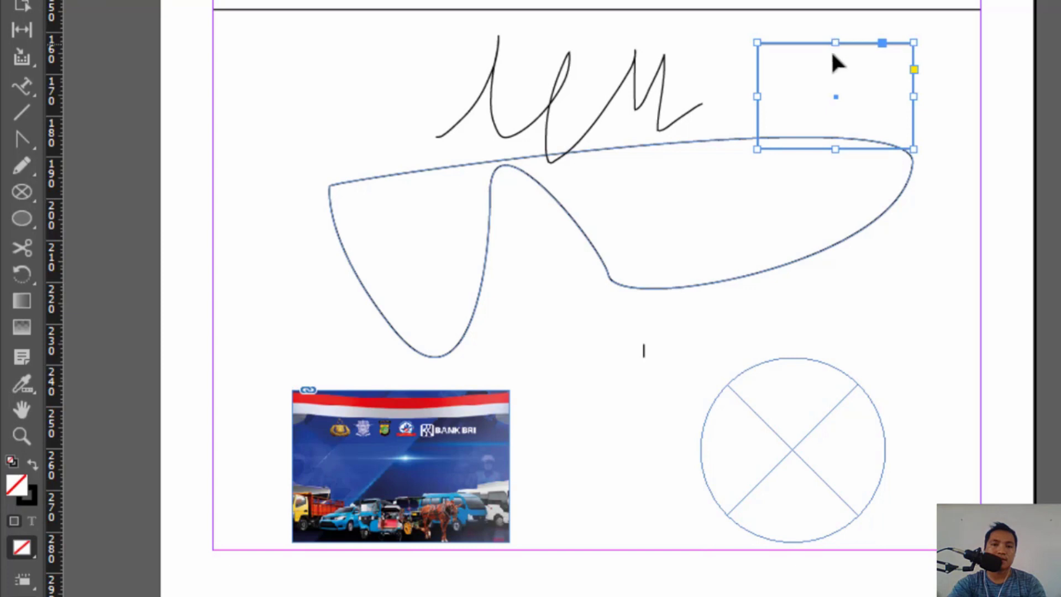
{"action": "left_click_drag", "start_coordinate": [833, 94], "coordinate": [645, 388]}
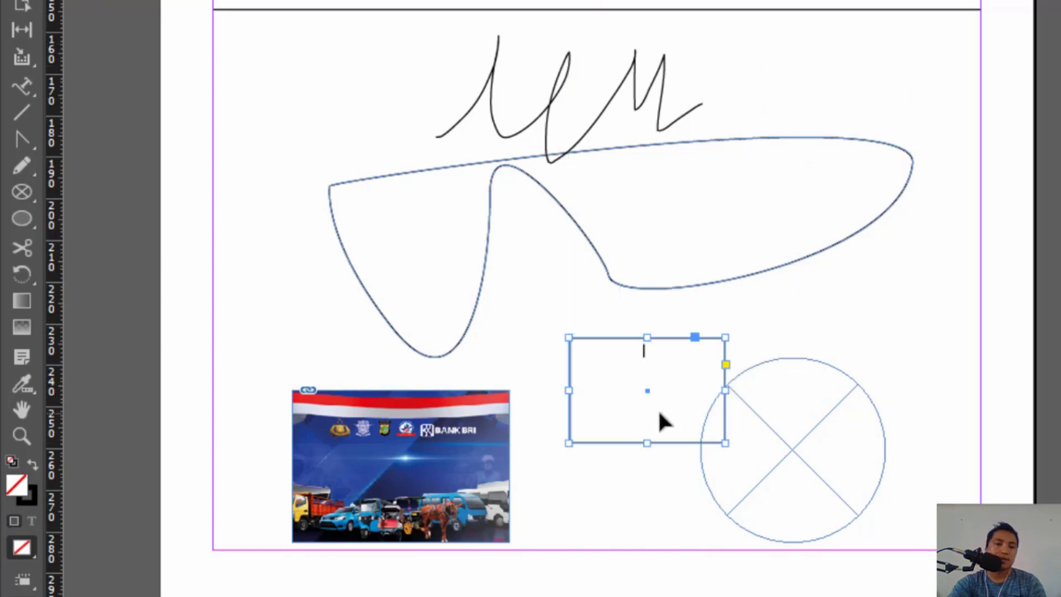
Step: Extract a colour theme from the placed image with the Colour Theme tool and fill the small rectangle with its light blue
{"action": "left_click", "coordinate": [21, 387]}
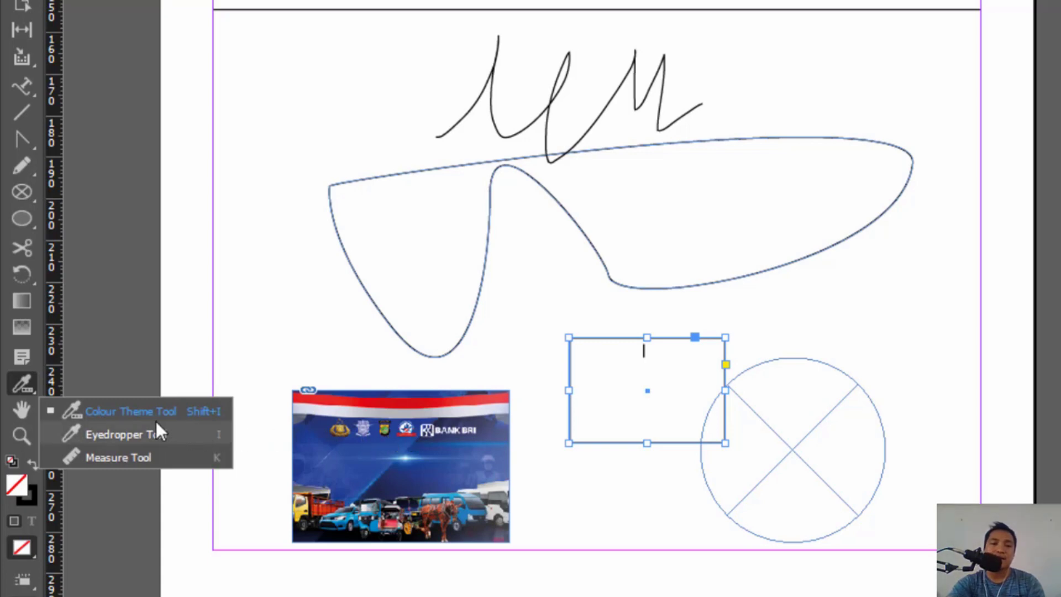
{"action": "left_click", "coordinate": [110, 414]}
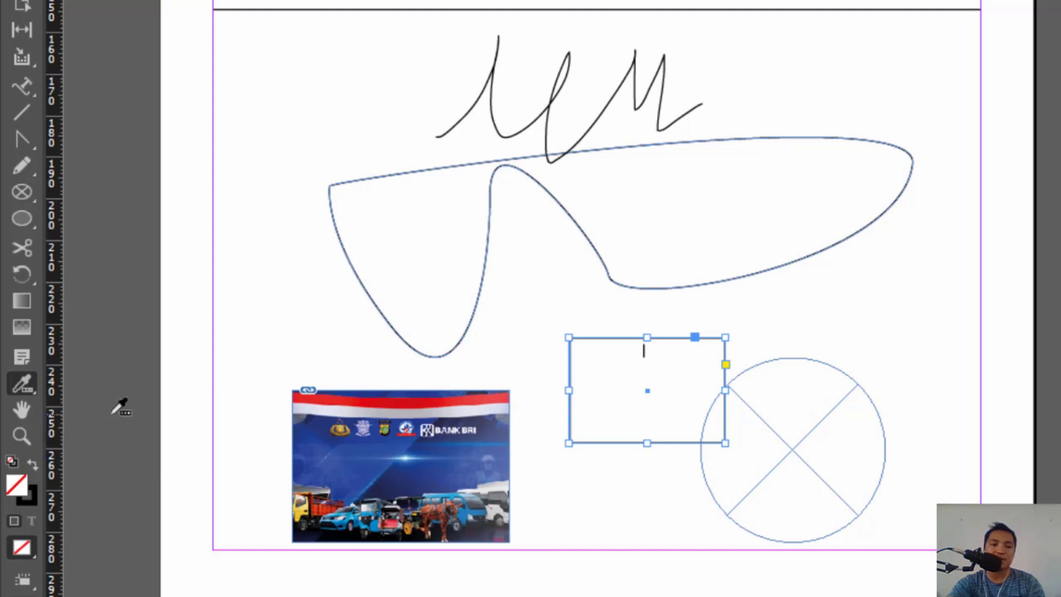
{"action": "left_click", "coordinate": [456, 401]}
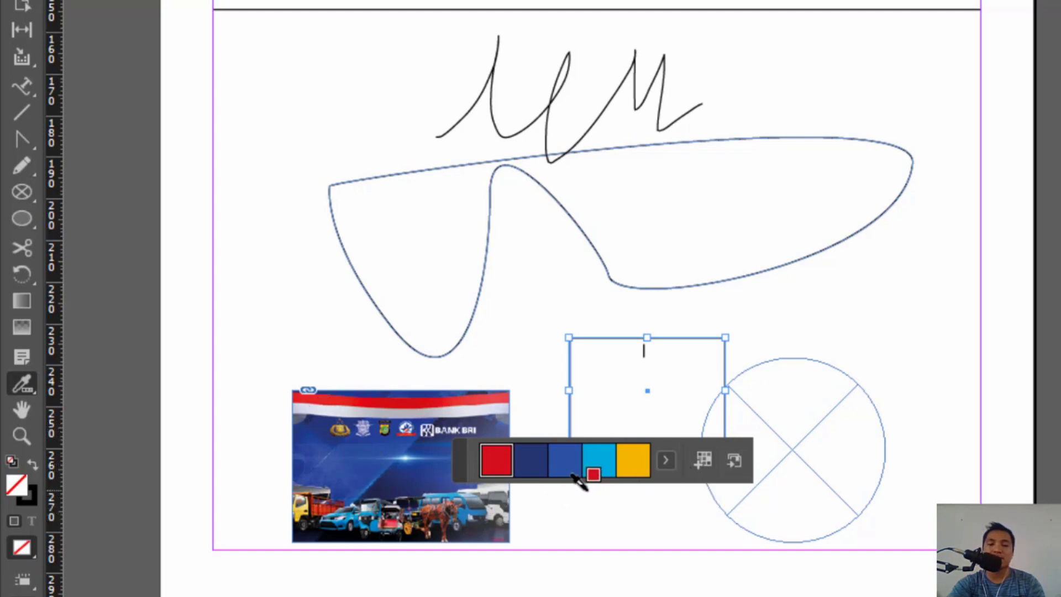
{"action": "left_click", "coordinate": [603, 465]}
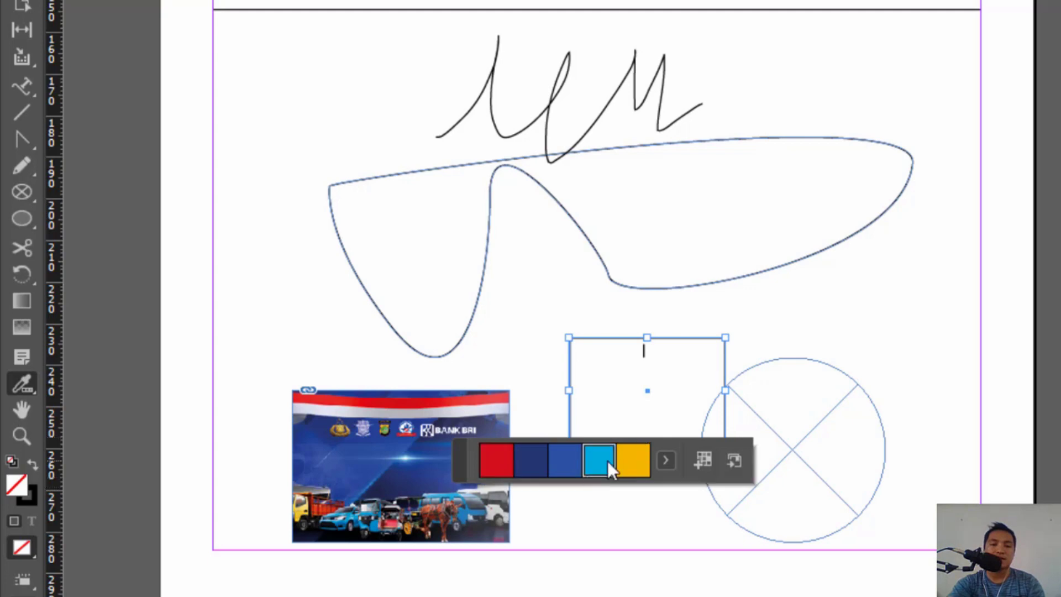
{"action": "left_click", "coordinate": [618, 381]}
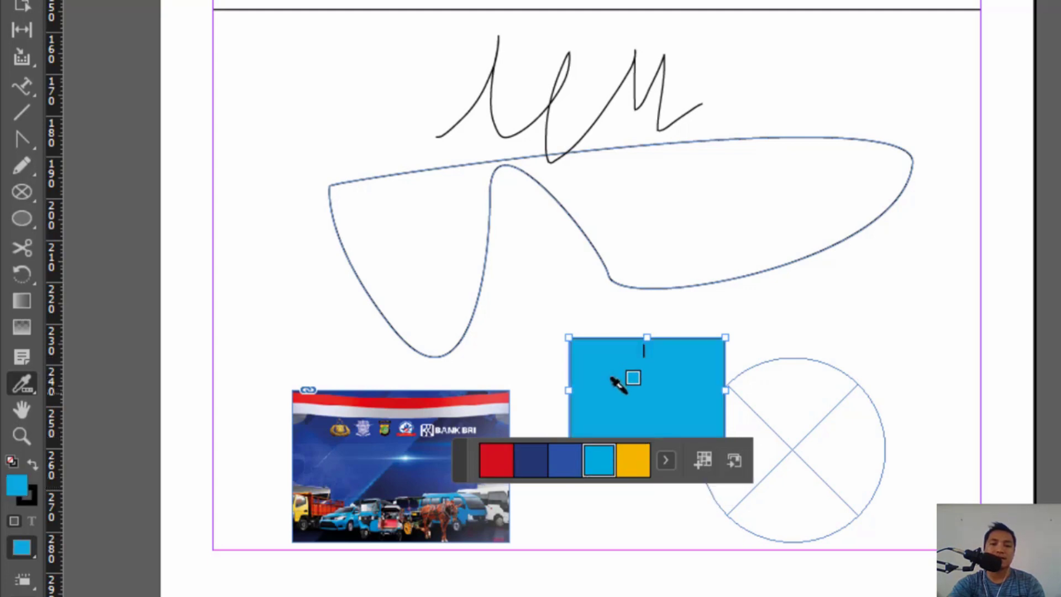
Step: Fill the small rectangle with the red sampled from the placed image's upper band using the Eyedropper tool
{"action": "left_click", "coordinate": [34, 386]}
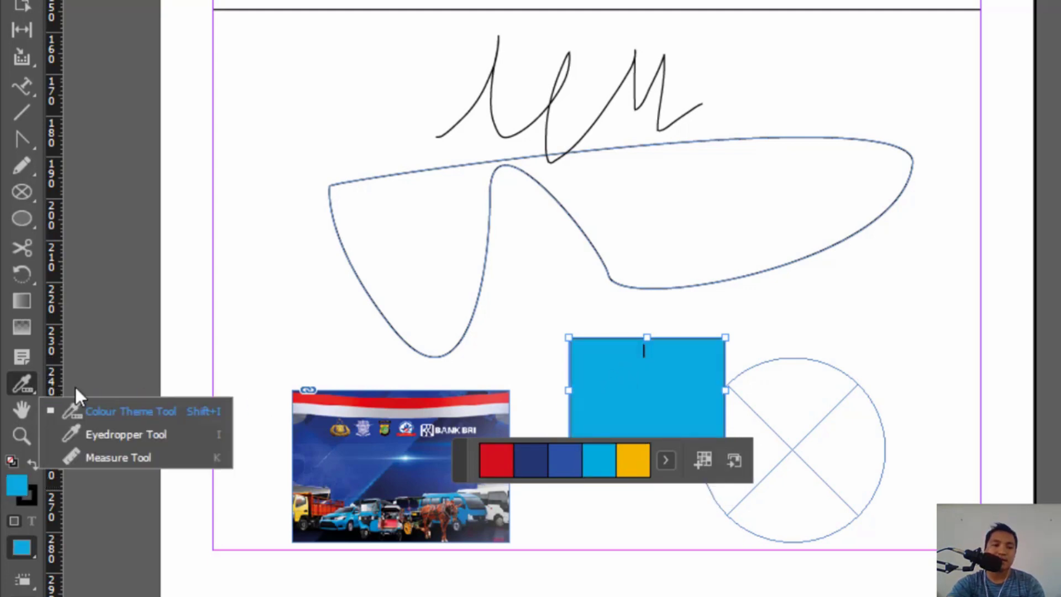
{"action": "left_click", "coordinate": [105, 434]}
{"action": "left_click", "coordinate": [413, 403]}
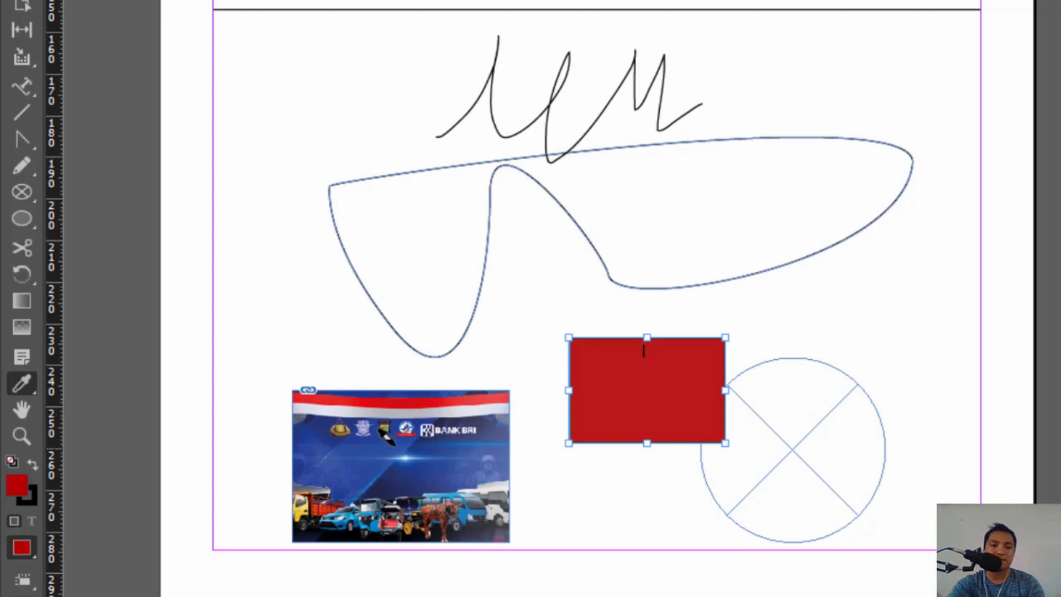
Step: Pan around the page with the Hand tool to view the objects in its upper and lower halves
{"action": "left_click", "coordinate": [22, 410]}
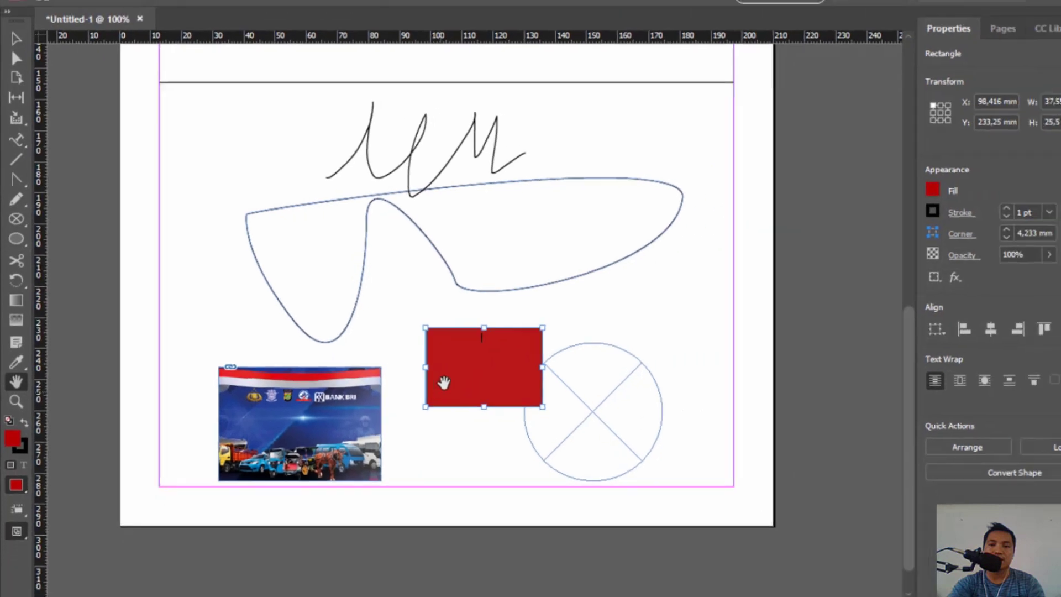
{"action": "left_click_drag", "start_coordinate": [564, 341], "coordinate": [761, 385]}
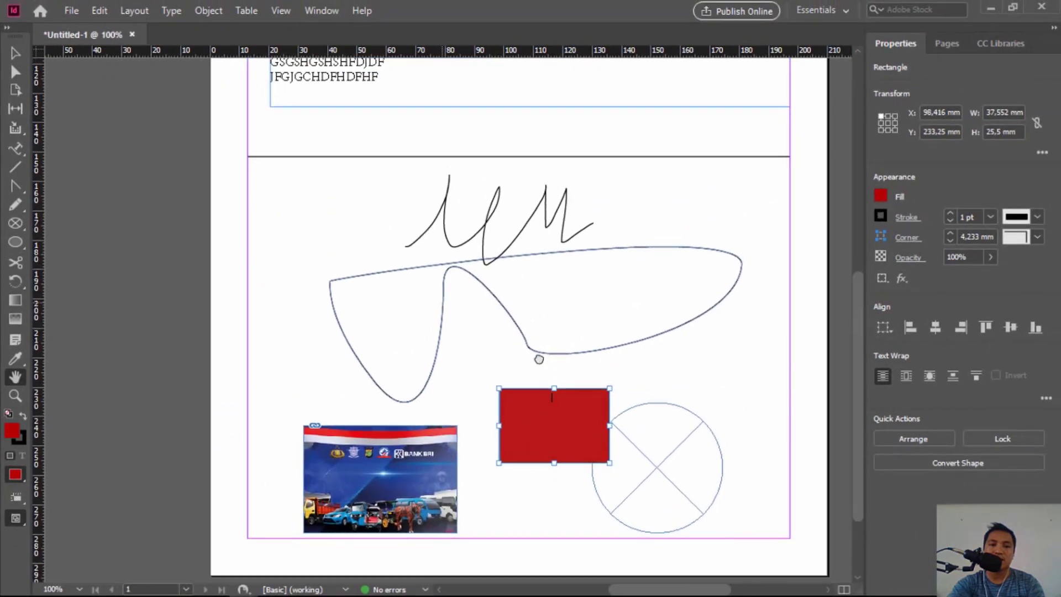
{"action": "left_click_drag", "start_coordinate": [538, 359], "coordinate": [440, 389]}
{"action": "scroll", "coordinate": [431, 315], "scroll_direction": "up", "scroll_amount": 5}
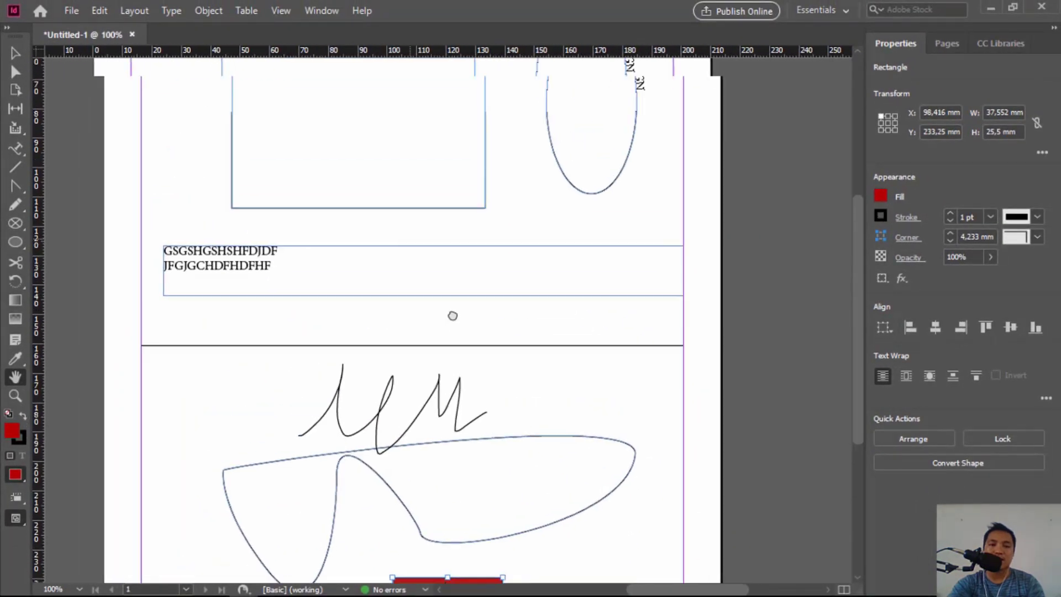
{"action": "left_click_drag", "start_coordinate": [452, 315], "coordinate": [481, 301]}
Step: Zoom in to 150% around the freehand scribble with the Zoom tool and back out to 75%
{"action": "left_click", "coordinate": [15, 395]}
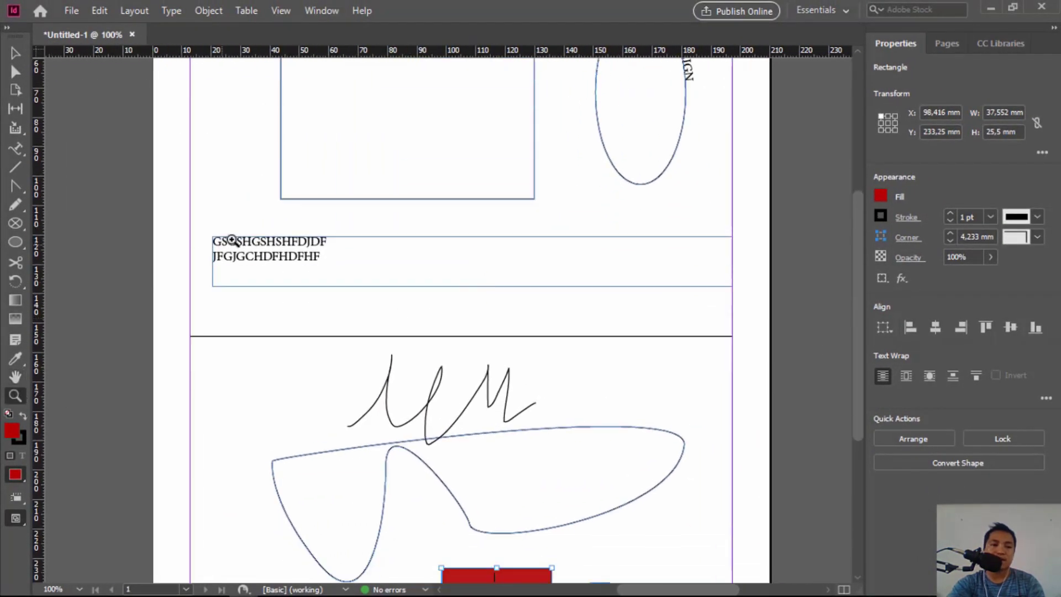
{"action": "scroll", "coordinate": [238, 269], "scroll_direction": "down", "scroll_amount": 3}
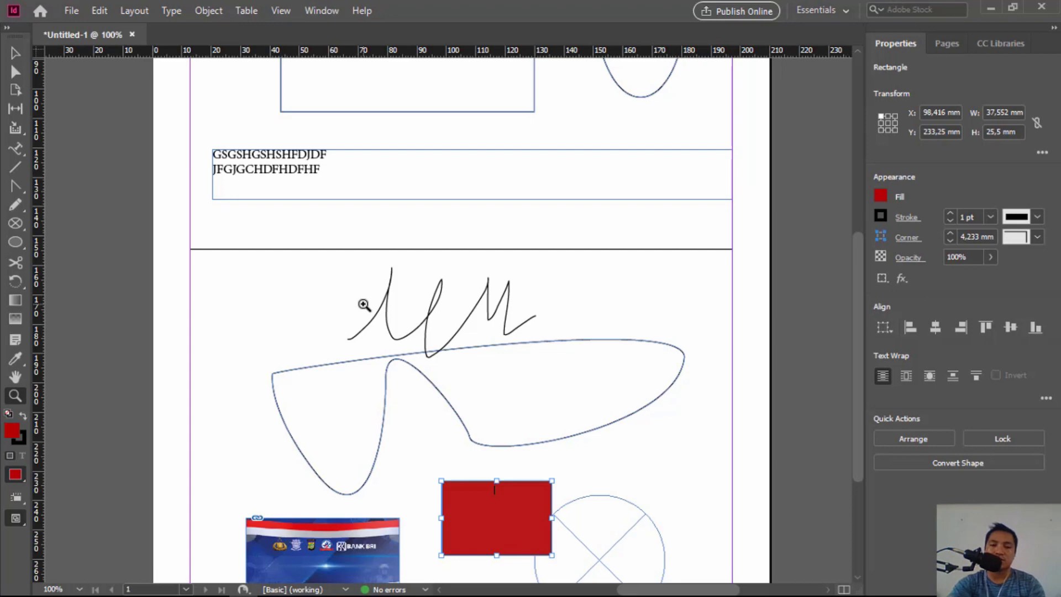
{"action": "scroll", "coordinate": [337, 290], "scroll_direction": "right", "scroll_amount": 3}
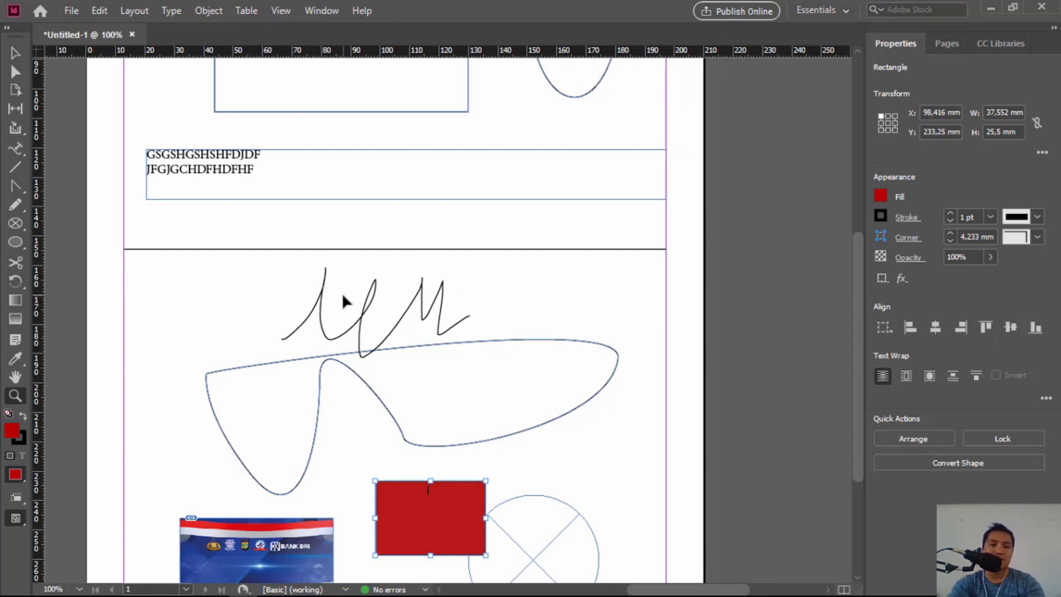
{"action": "left_click", "coordinate": [342, 297]}
{"action": "left_click", "coordinate": [343, 299]}
{"action": "right_click", "coordinate": [343, 303]}
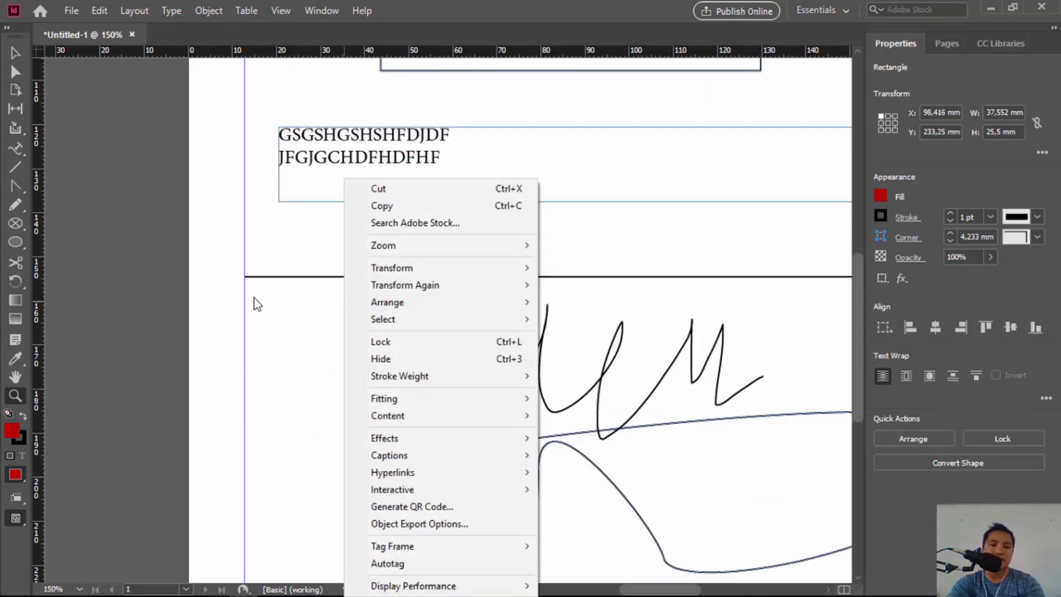
{"action": "key", "text": "Escape"}
{"action": "scroll", "coordinate": [227, 291], "scroll_direction": "up", "scroll_amount": 3}
{"action": "scroll", "coordinate": [237, 288], "scroll_direction": "right", "scroll_amount": 2}
{"action": "scroll", "coordinate": [244, 300], "scroll_direction": "down", "scroll_amount": 4}
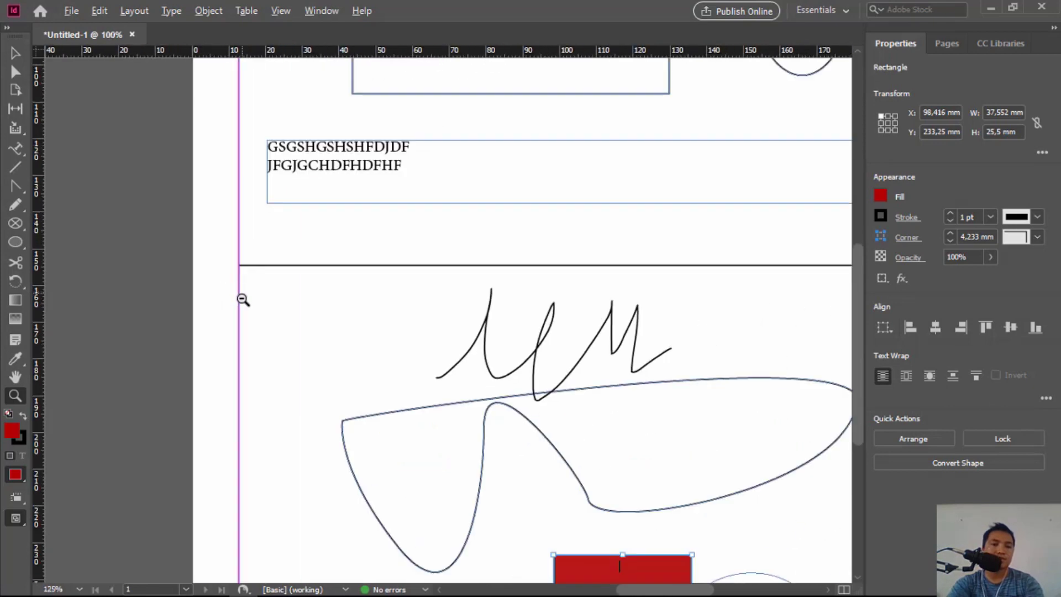
{"action": "scroll", "coordinate": [243, 300], "scroll_direction": "down", "scroll_amount": 3}
{"action": "left_click", "coordinate": [248, 312]}
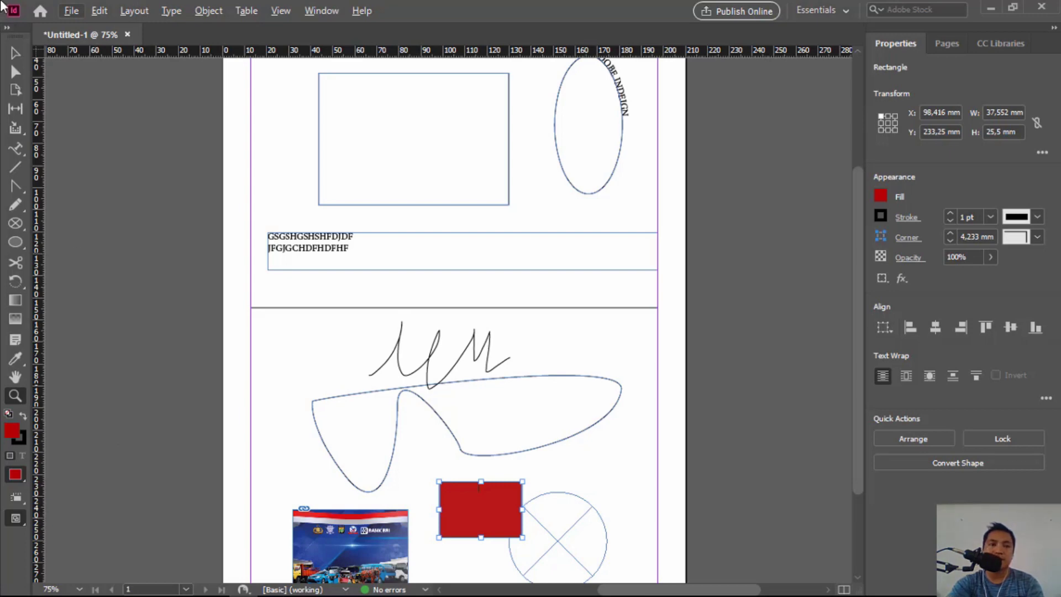
{"action": "left_click", "coordinate": [15, 60]}
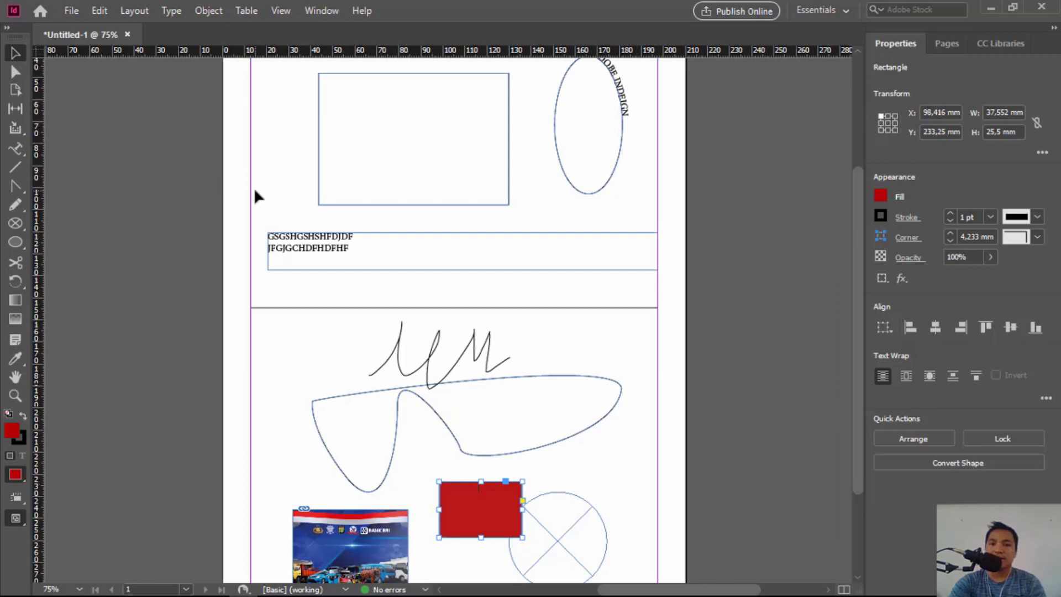
{"action": "scroll", "coordinate": [405, 222], "scroll_direction": "up", "scroll_amount": 3}
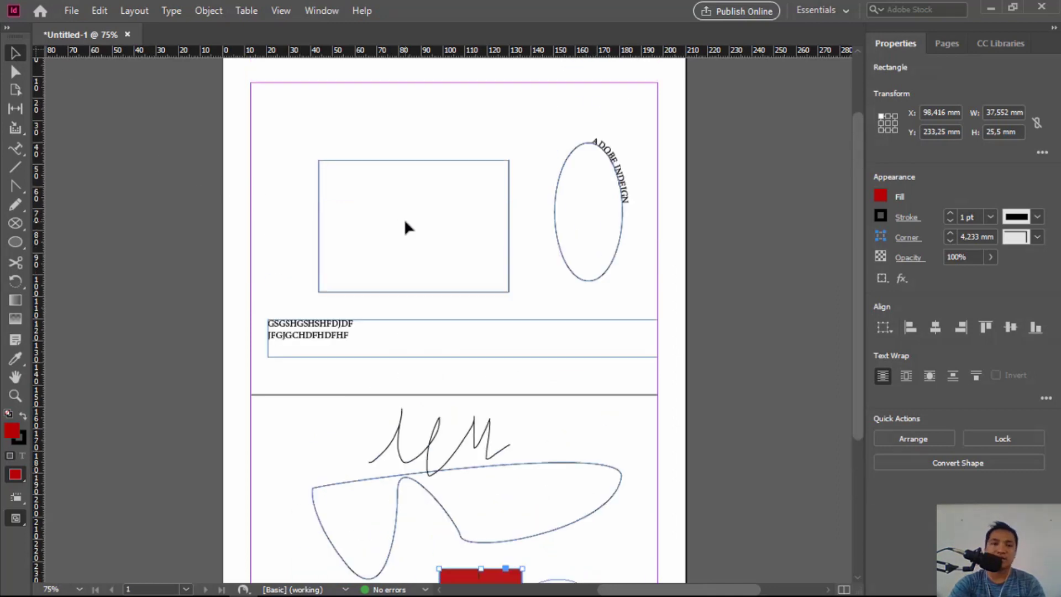
{"action": "scroll", "coordinate": [405, 221], "scroll_direction": "up", "scroll_amount": 3}
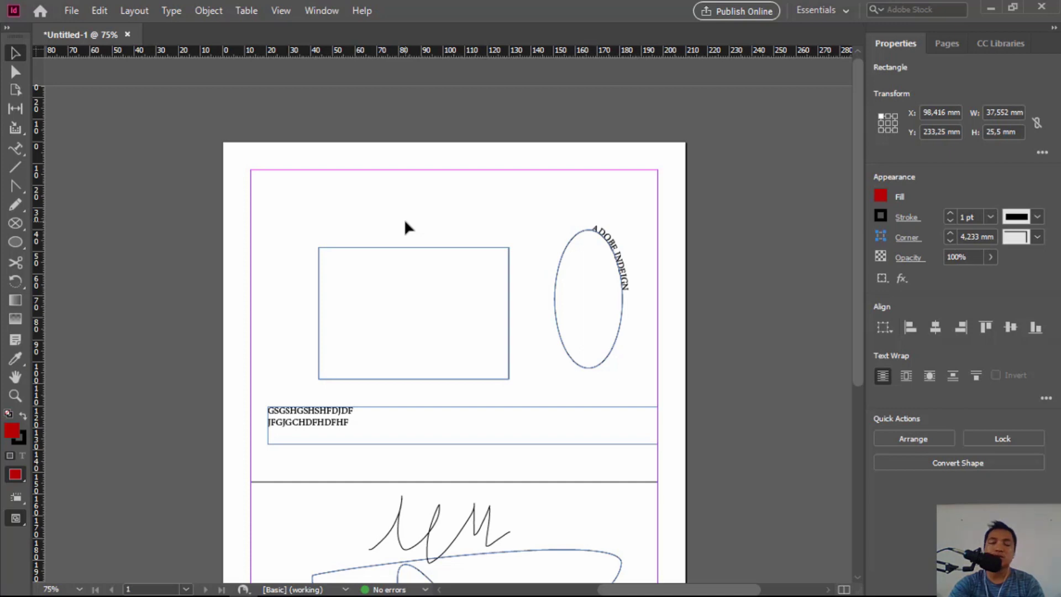
{"action": "scroll", "coordinate": [404, 221], "scroll_direction": "down", "scroll_amount": 6}
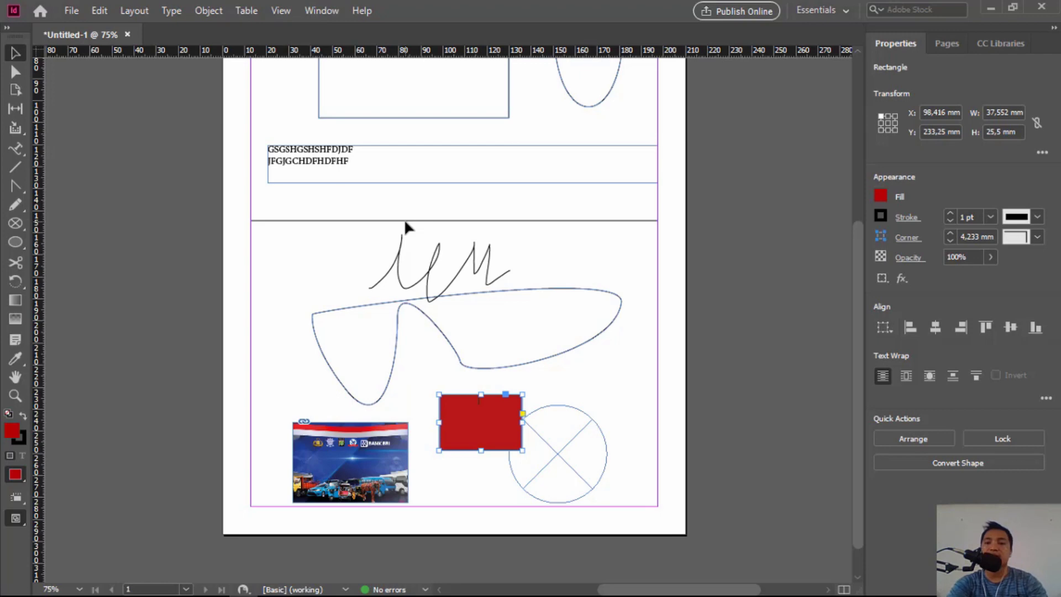
{"action": "scroll", "coordinate": [594, 287], "scroll_direction": "up", "scroll_amount": 5}
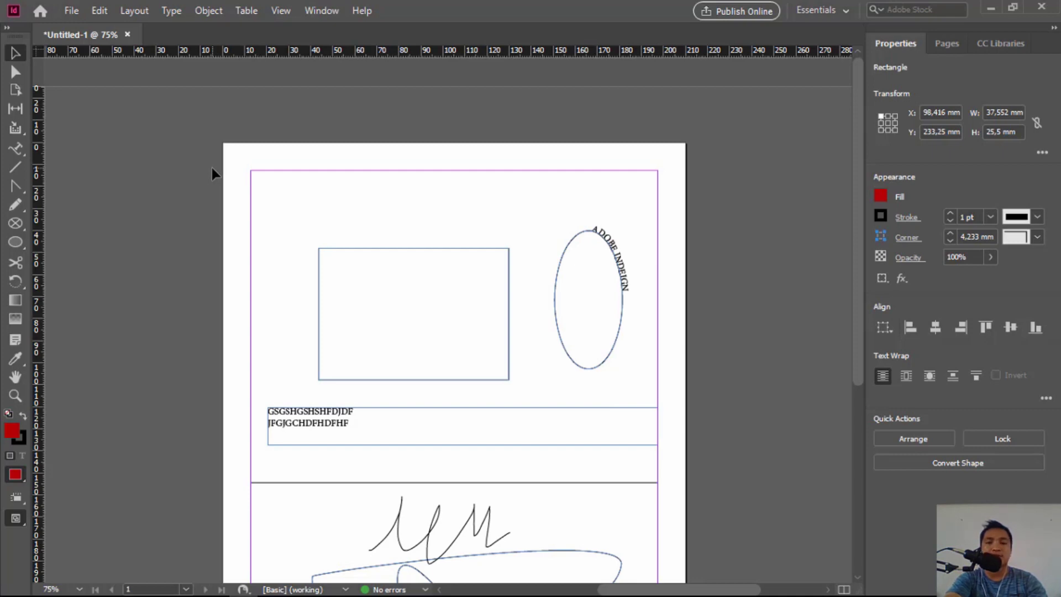
{"action": "scroll", "coordinate": [340, 179], "scroll_direction": "down", "scroll_amount": 2}
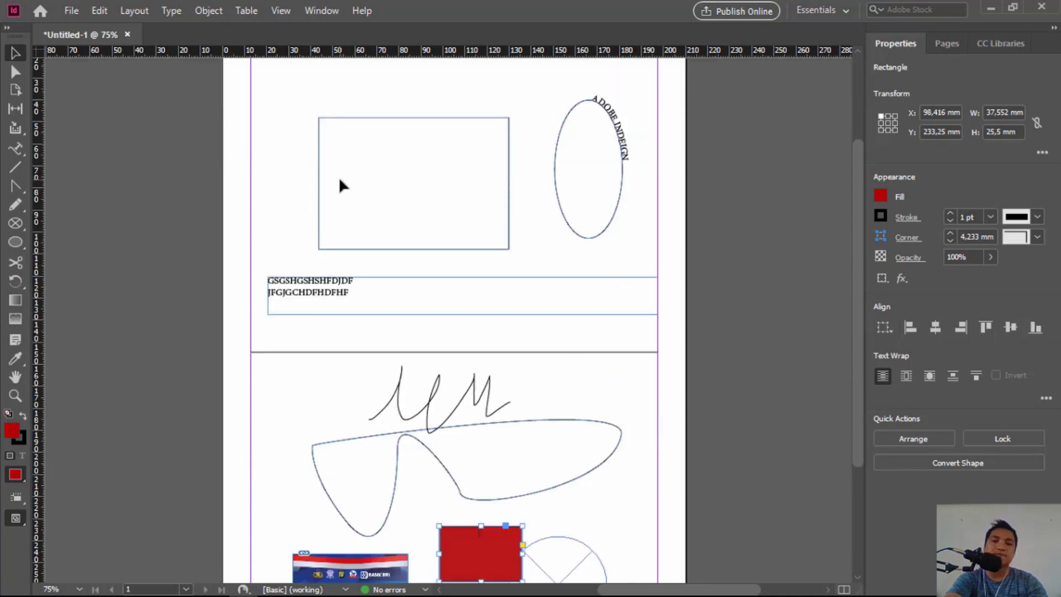